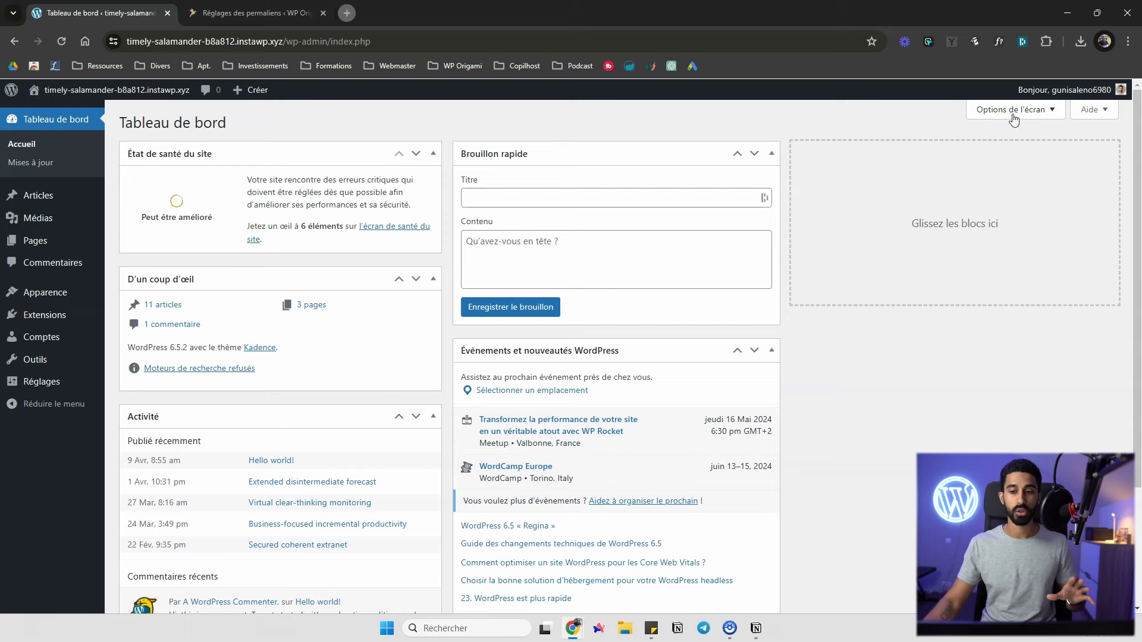
Hide the État de santé du site, D'un coup d'œil, Activité, Brouillon rapide and Événements et nouveautés WordPress blocks from the dashboard
{"action": "left_click", "coordinate": [1013, 111]}
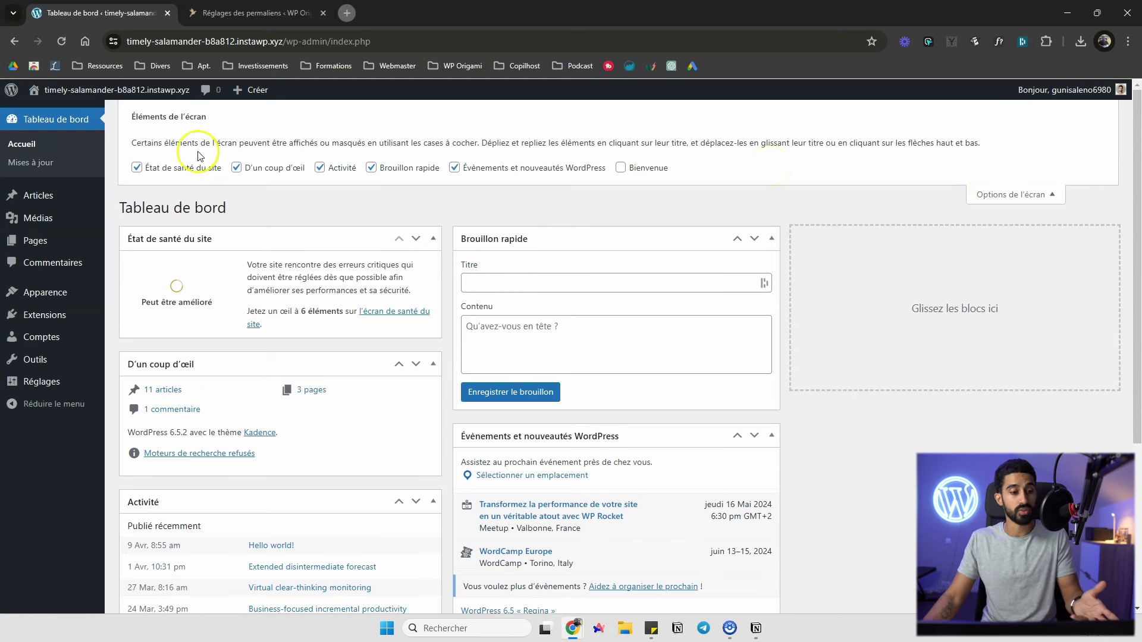
{"action": "left_click", "coordinate": [170, 171]}
{"action": "left_click", "coordinate": [252, 169]}
{"action": "left_click", "coordinate": [343, 169]}
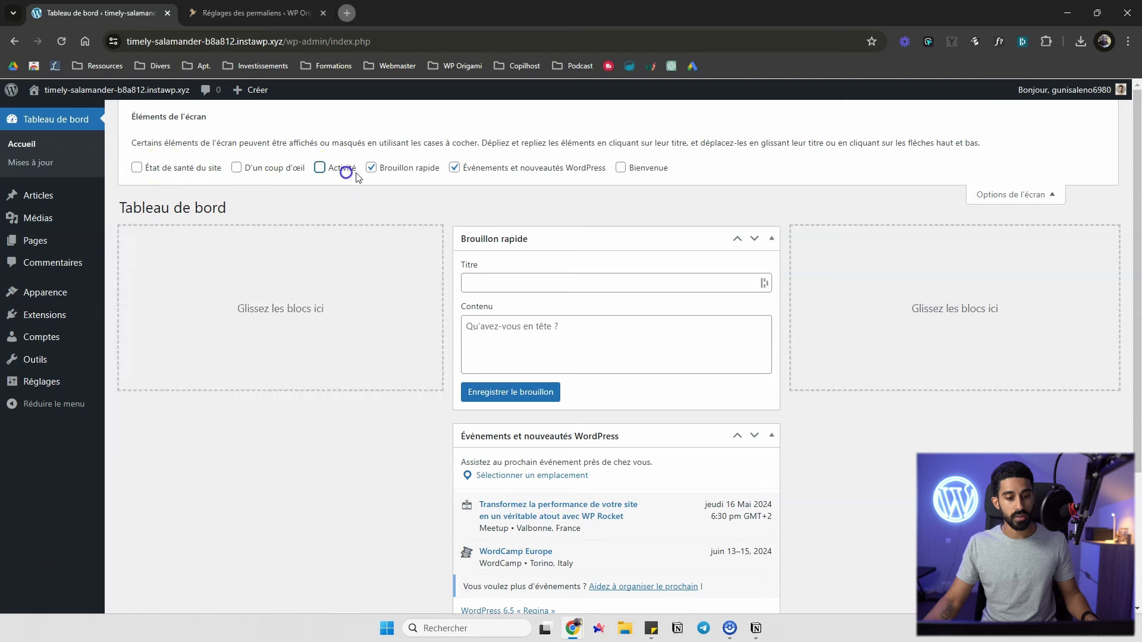
{"action": "left_click", "coordinate": [408, 170]}
{"action": "left_click", "coordinate": [493, 169]}
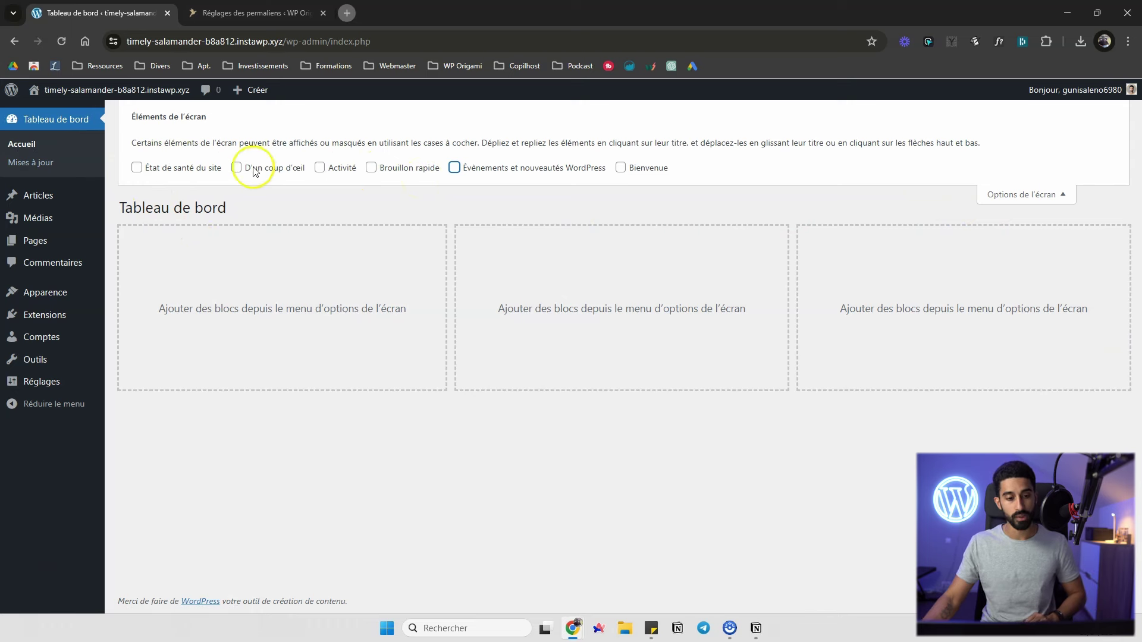
Show the État de santé du site block again and move it to the dashboard's middle column
{"action": "left_click", "coordinate": [197, 168]}
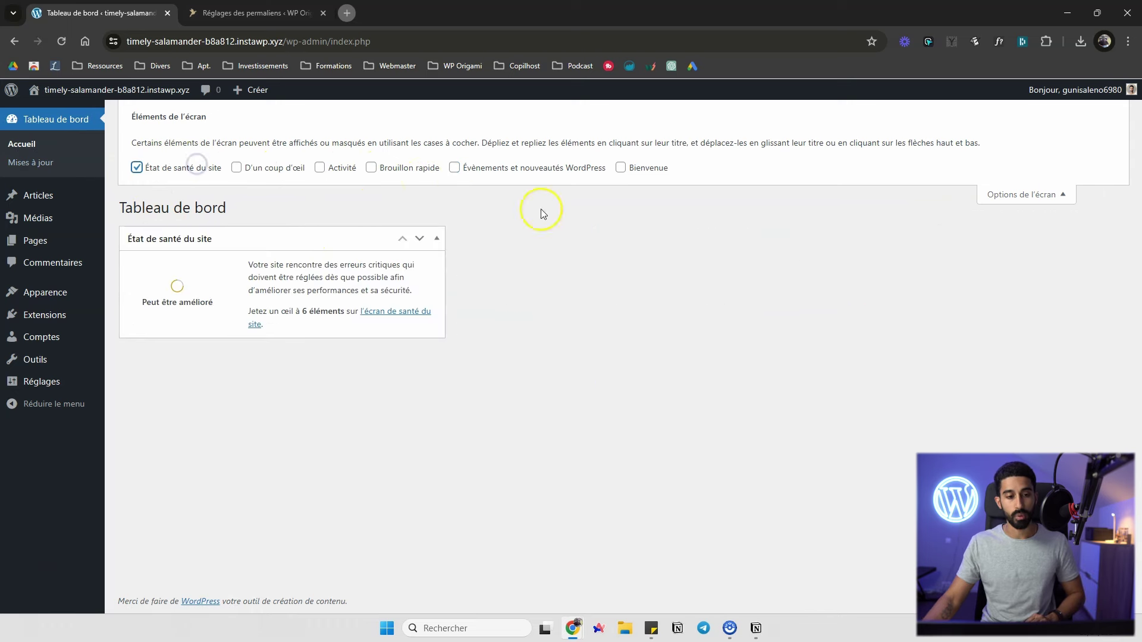
{"action": "left_click", "coordinate": [1019, 194]}
{"action": "left_click_drag", "start_coordinate": [257, 152], "coordinate": [593, 175]}
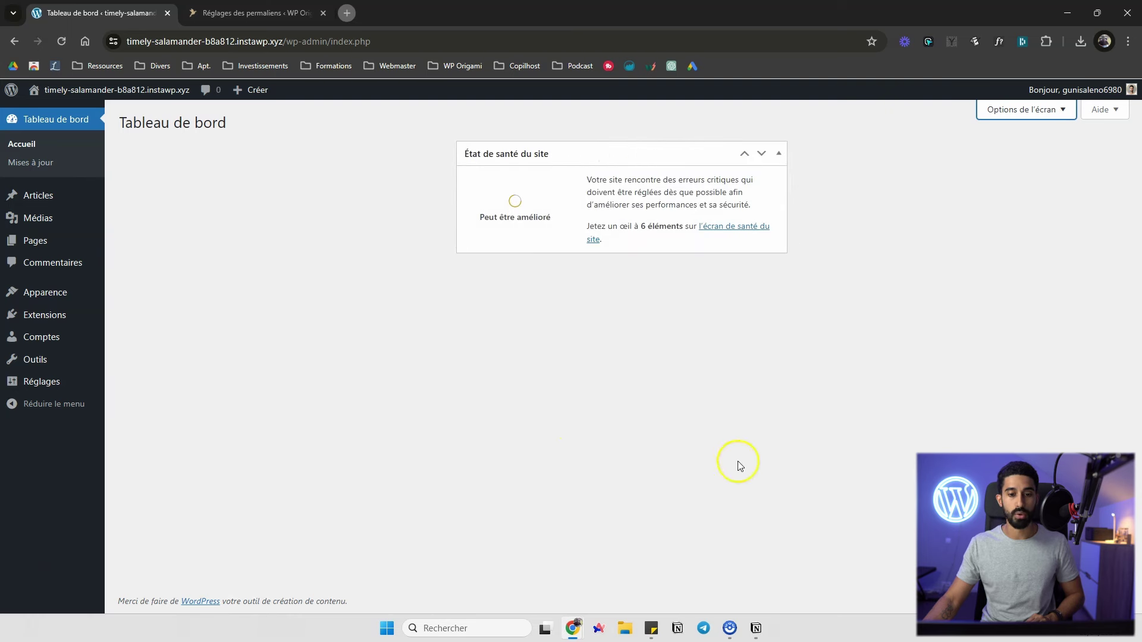
In the list of all articles, hide the Étiquettes, Commentaires and Auteur / autrice columns
{"action": "left_click", "coordinate": [71, 198]}
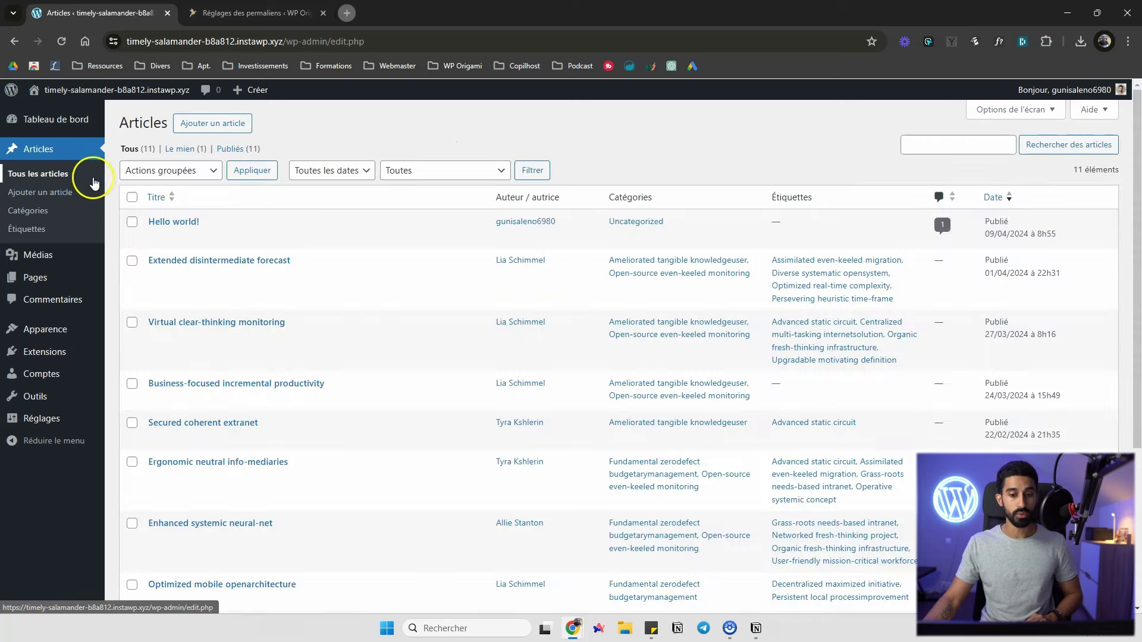
{"action": "mouse_move", "coordinate": [51, 262]}
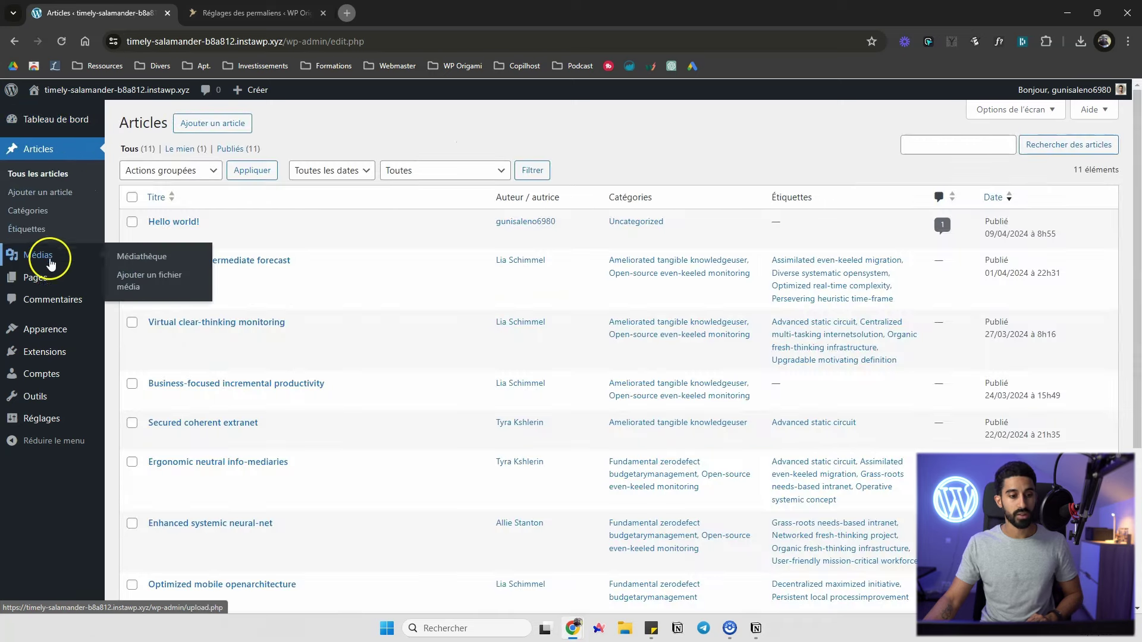
{"action": "left_click", "coordinate": [1011, 109]}
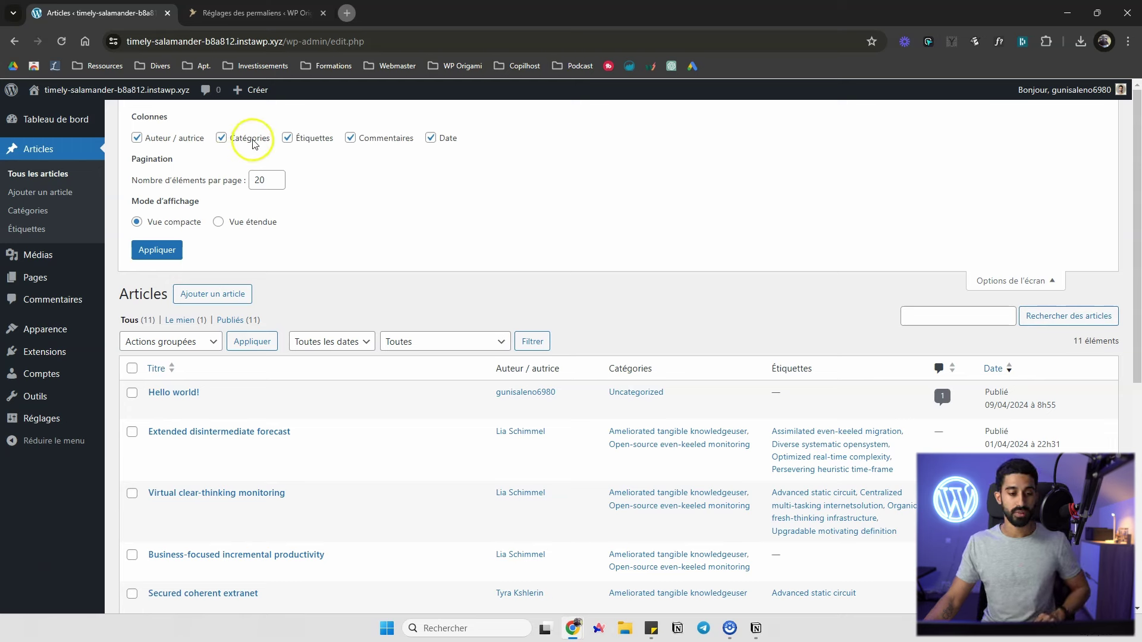
{"action": "left_click", "coordinate": [304, 143]}
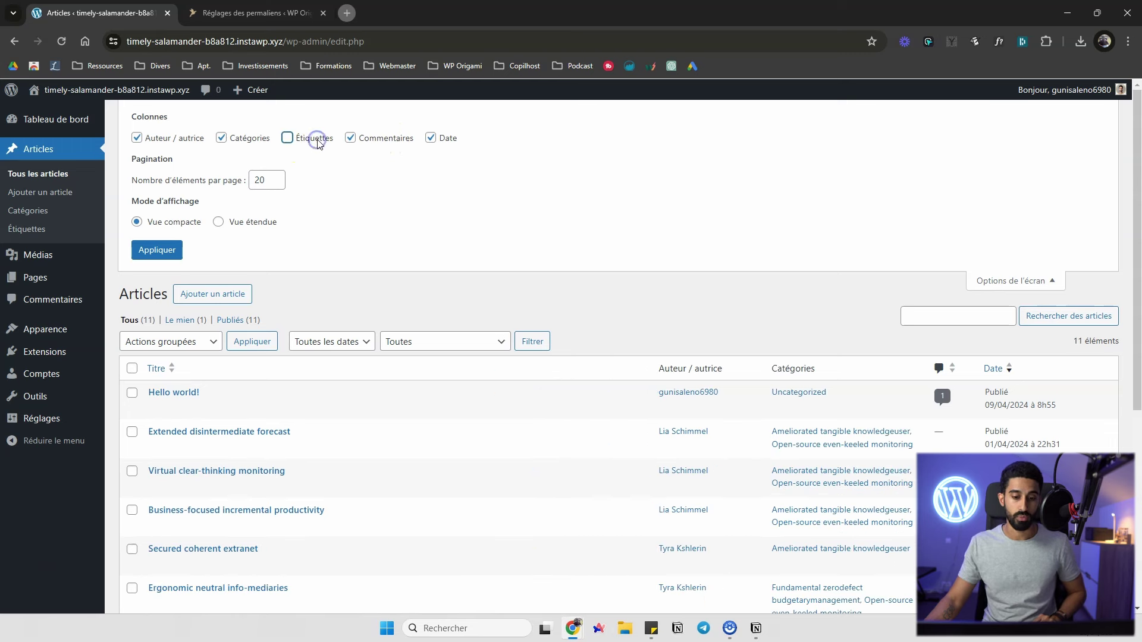
{"action": "left_click", "coordinate": [379, 144]}
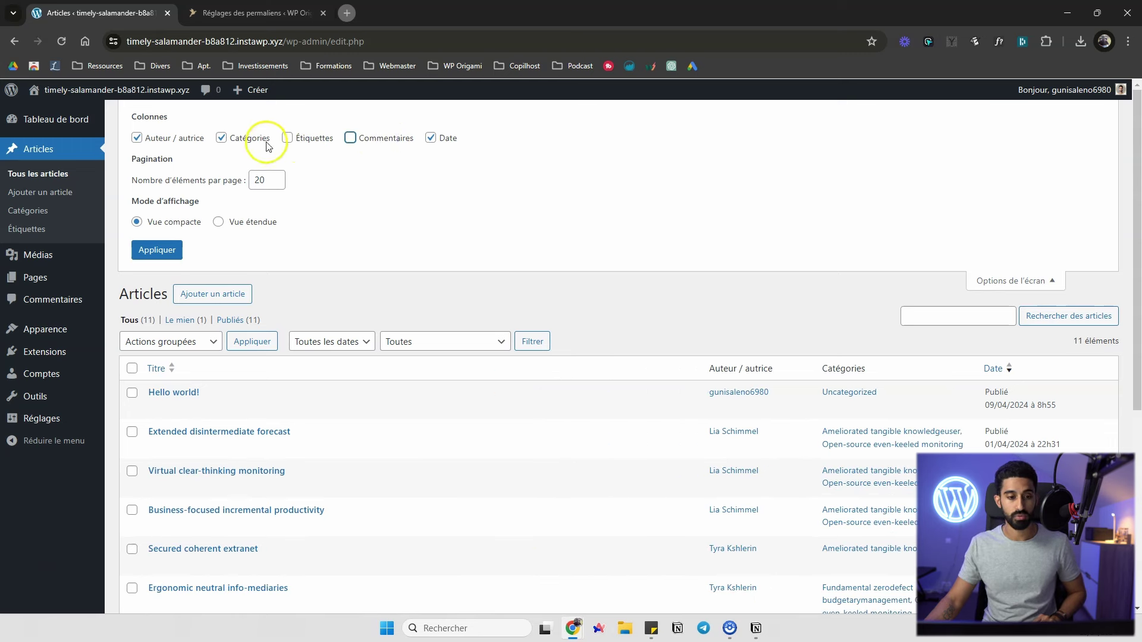
{"action": "left_click", "coordinate": [182, 140]}
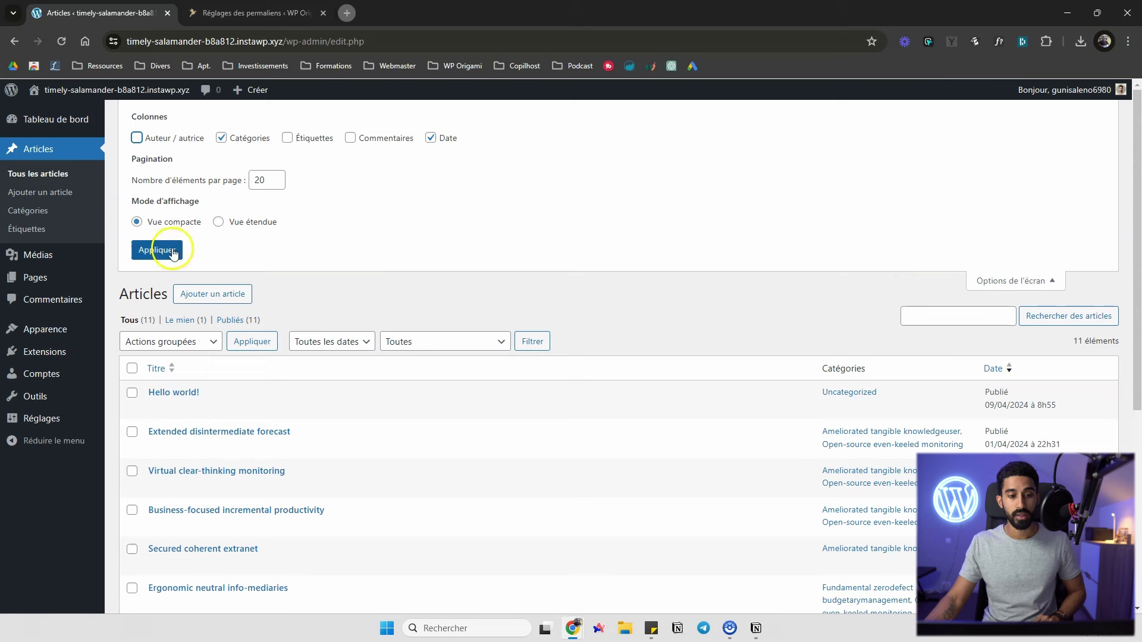
Set the articles list's display mode to Vue compacte and apply the screen options
{"action": "left_click", "coordinate": [219, 223]}
{"action": "left_click", "coordinate": [176, 222]}
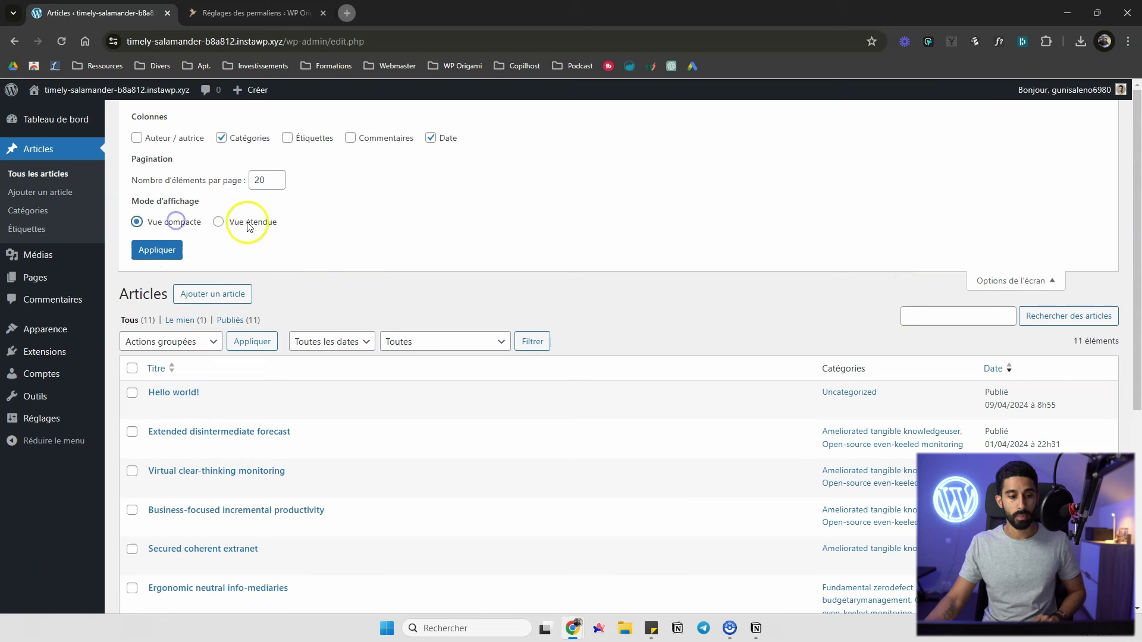
{"action": "left_click", "coordinate": [178, 247]}
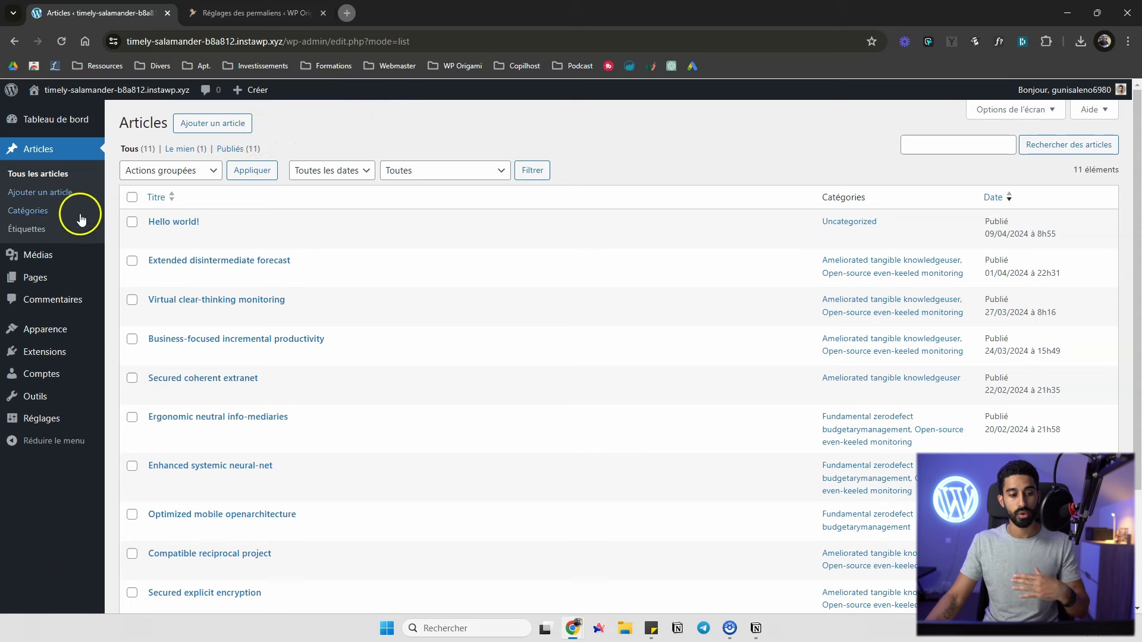
View the media library and the list of all pages
{"action": "mouse_move", "coordinate": [62, 244]}
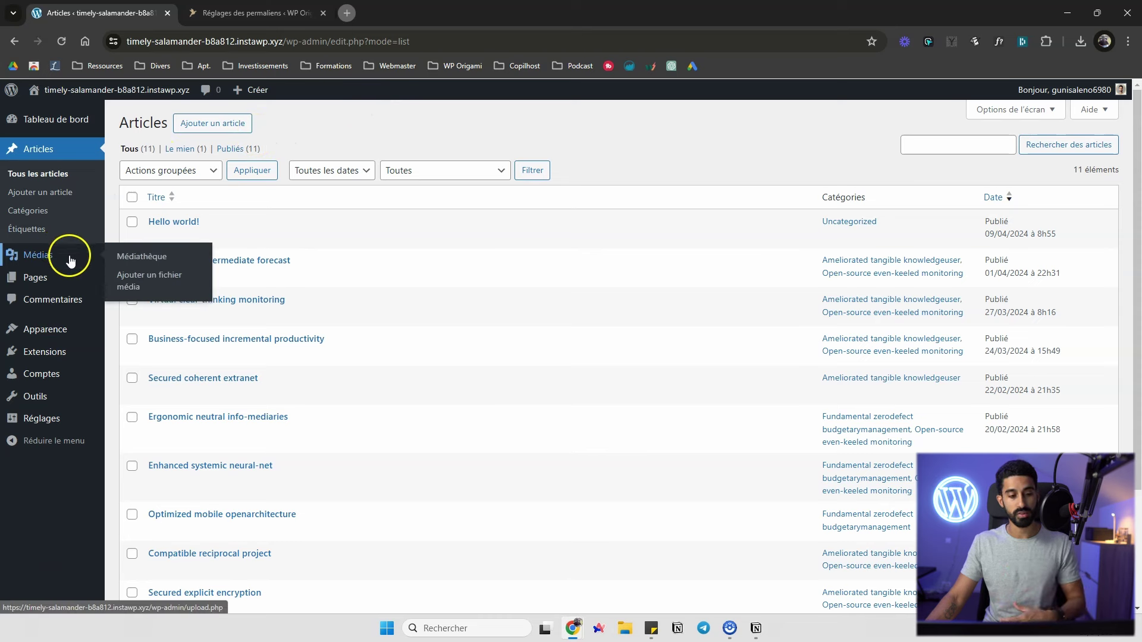
{"action": "left_click", "coordinate": [51, 263]}
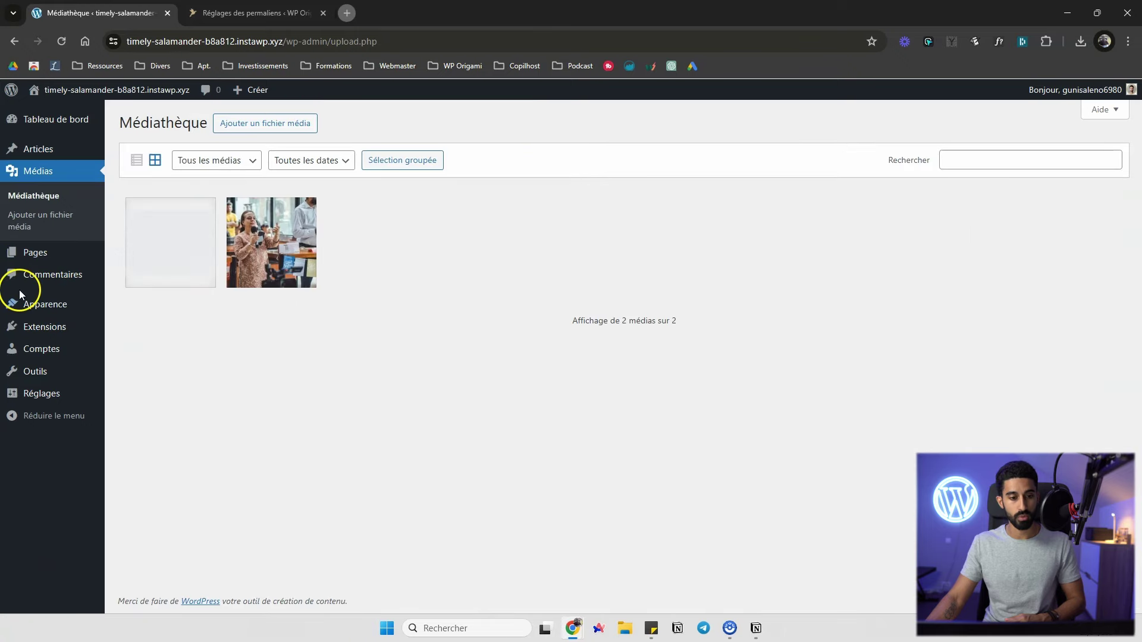
{"action": "mouse_move", "coordinate": [38, 259]}
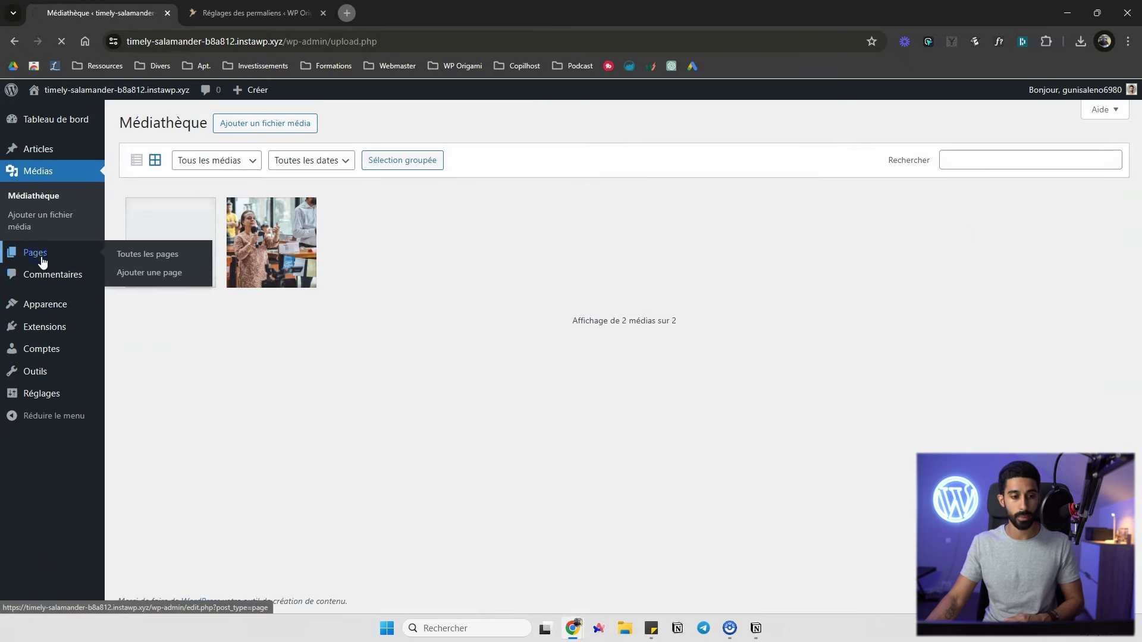
Open the theme's Menus page and examine its Pages, Articles and Liens personnalisés sections and its screen options
{"action": "mouse_move", "coordinate": [60, 298]}
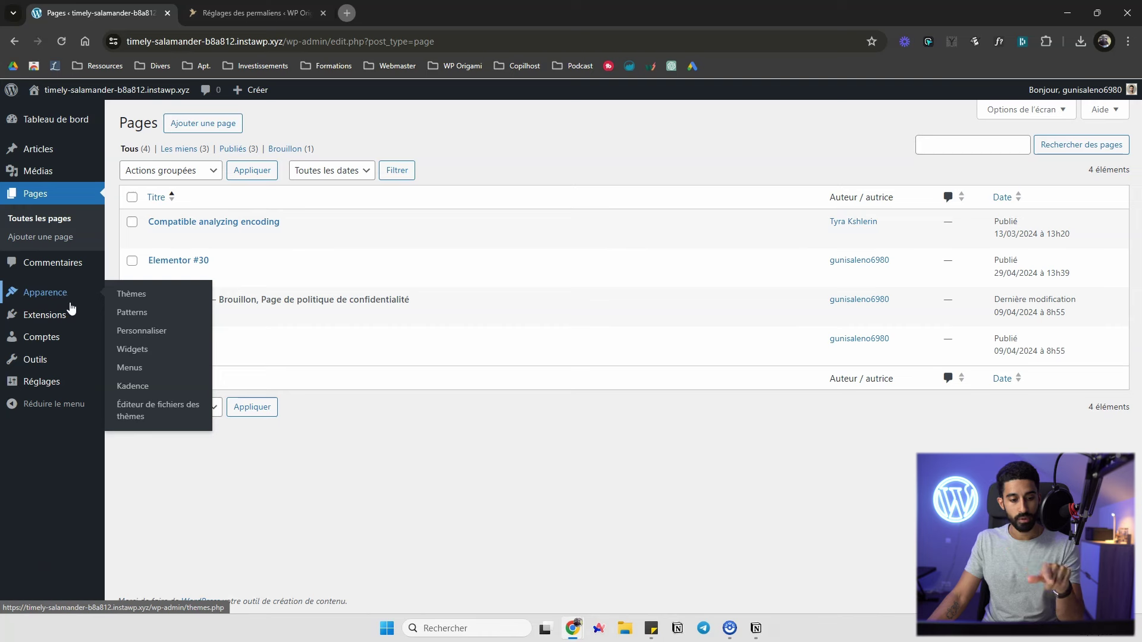
{"action": "left_click", "coordinate": [130, 368]}
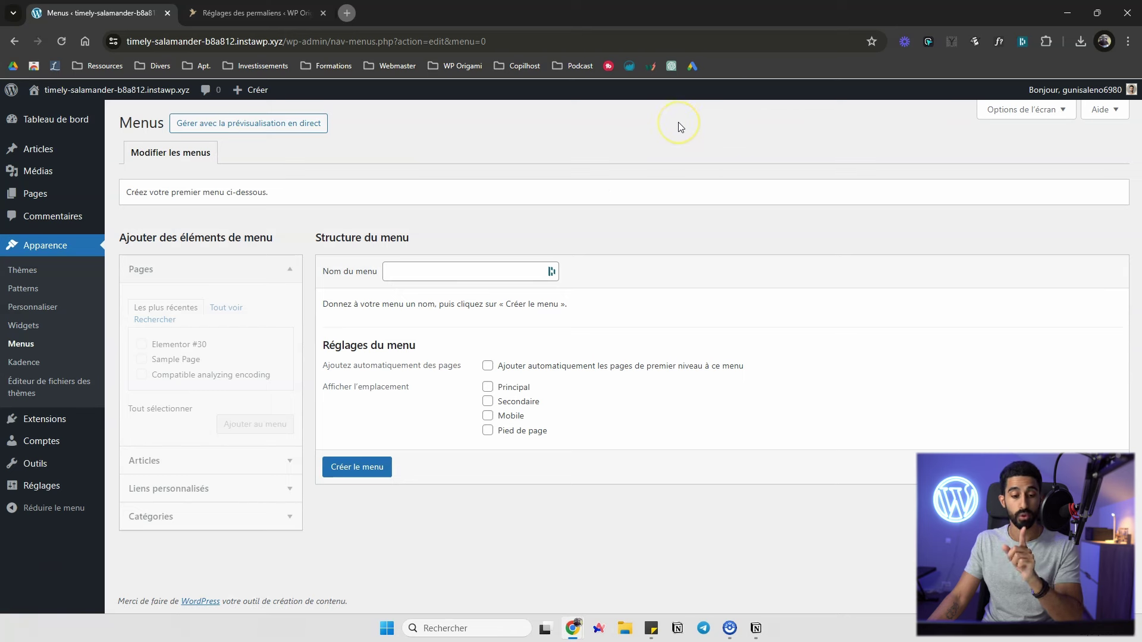
{"action": "left_click", "coordinate": [267, 270]}
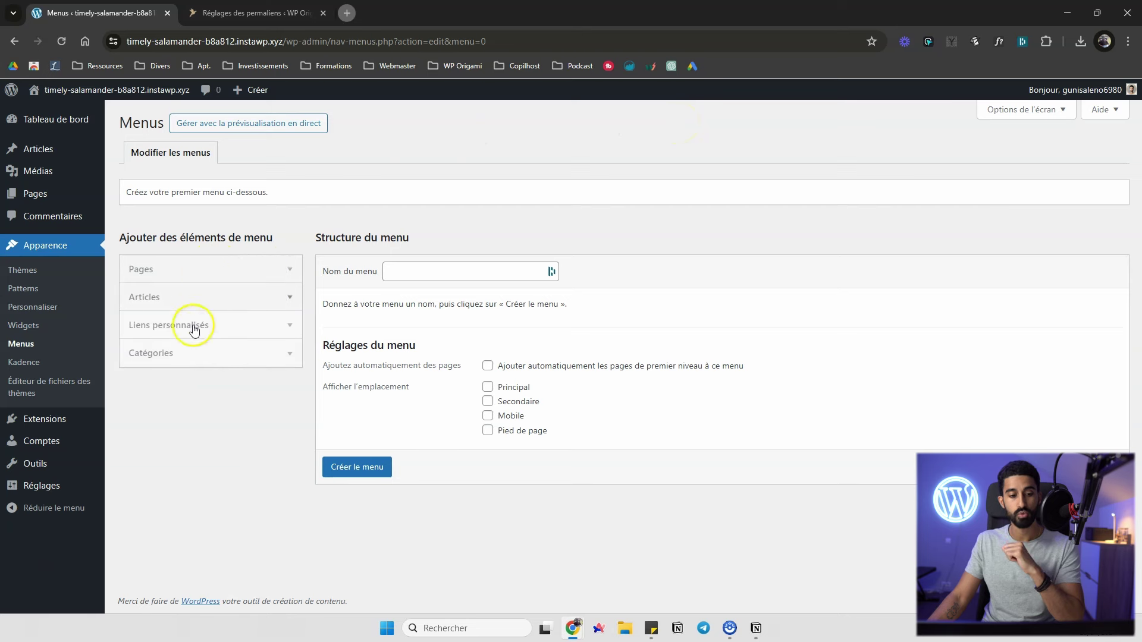
{"action": "left_click", "coordinate": [167, 274]}
{"action": "left_click", "coordinate": [200, 270]}
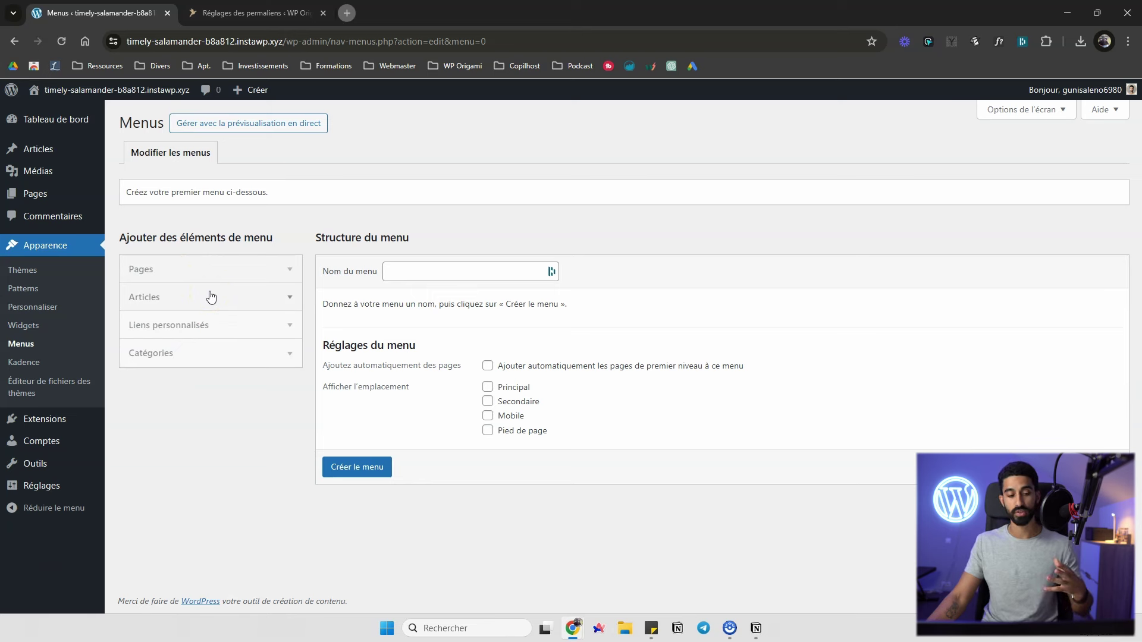
{"action": "left_click", "coordinate": [196, 292]}
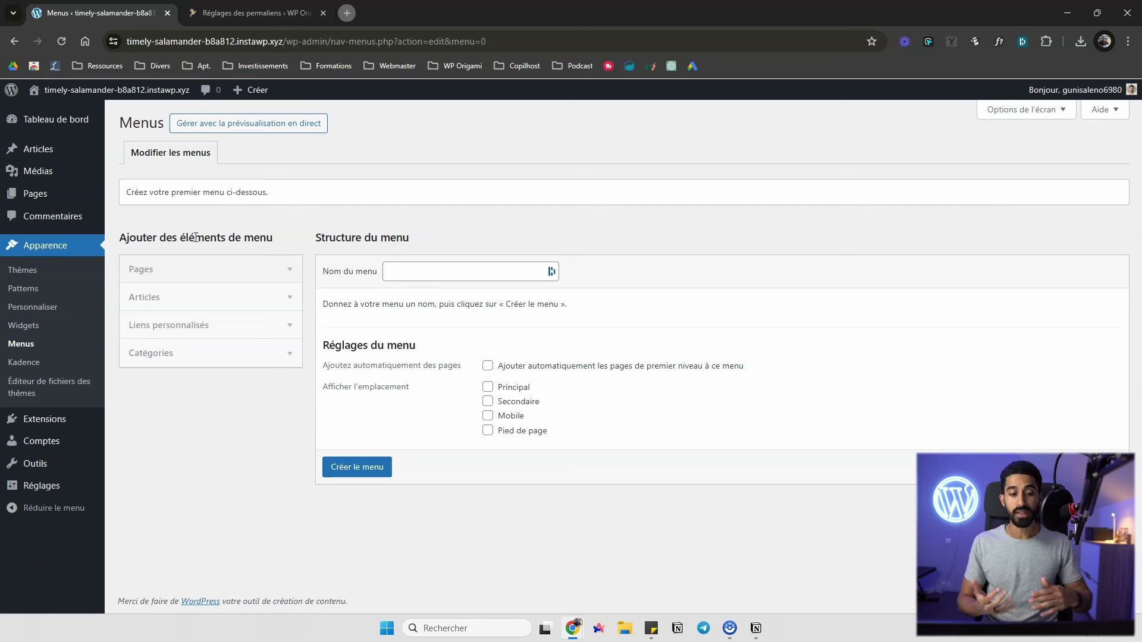
{"action": "left_click", "coordinate": [196, 325]}
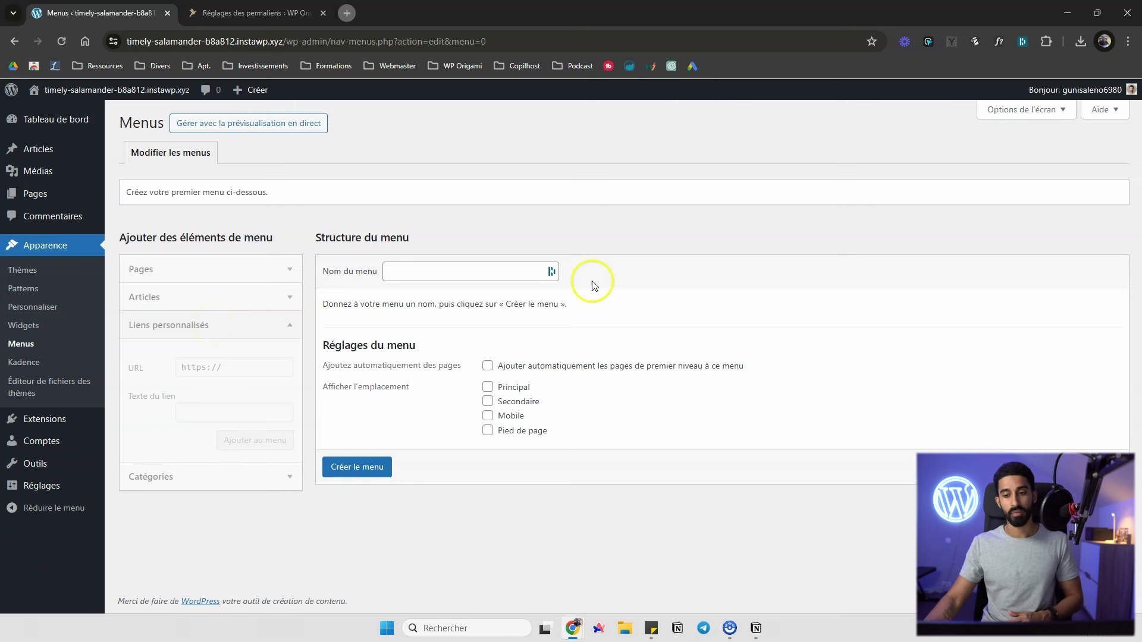
{"action": "left_click", "coordinate": [998, 120]}
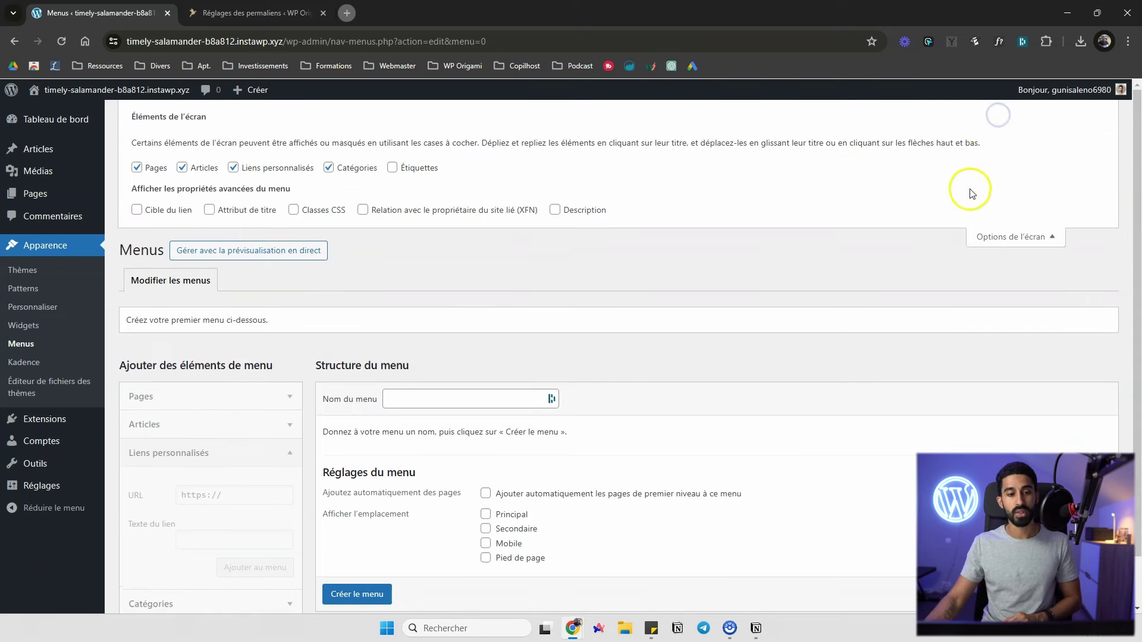
{"action": "left_click", "coordinate": [1002, 236]}
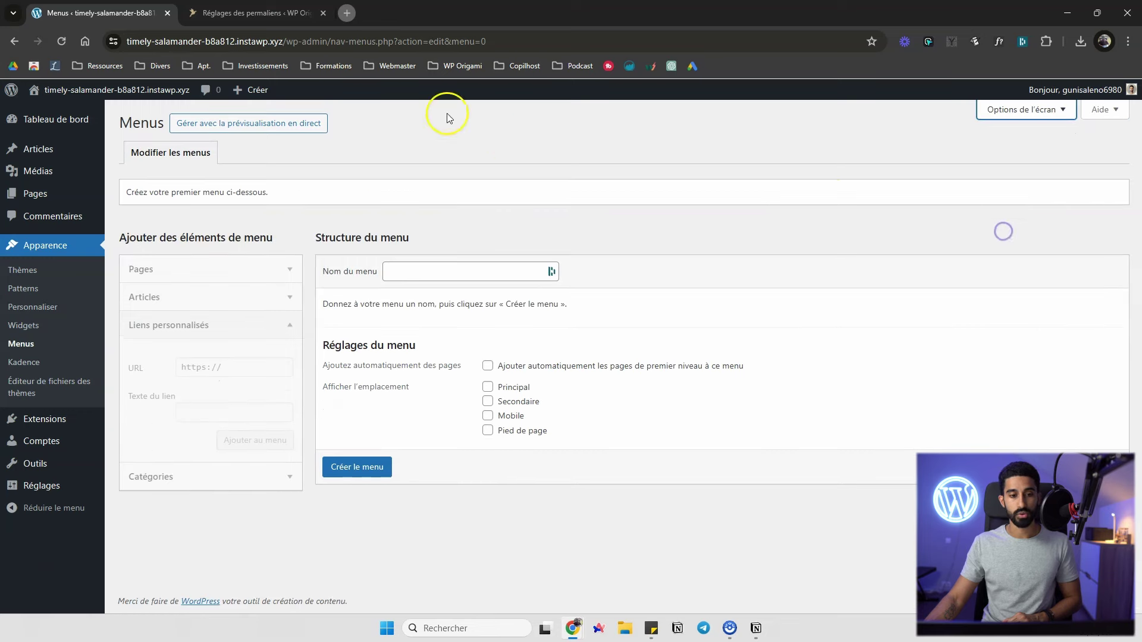
Switch to the WP Origami site's Menus page and examine the Pages, Articles, Liens personnalisés and Catégories item sections
{"action": "left_click", "coordinate": [287, 15]}
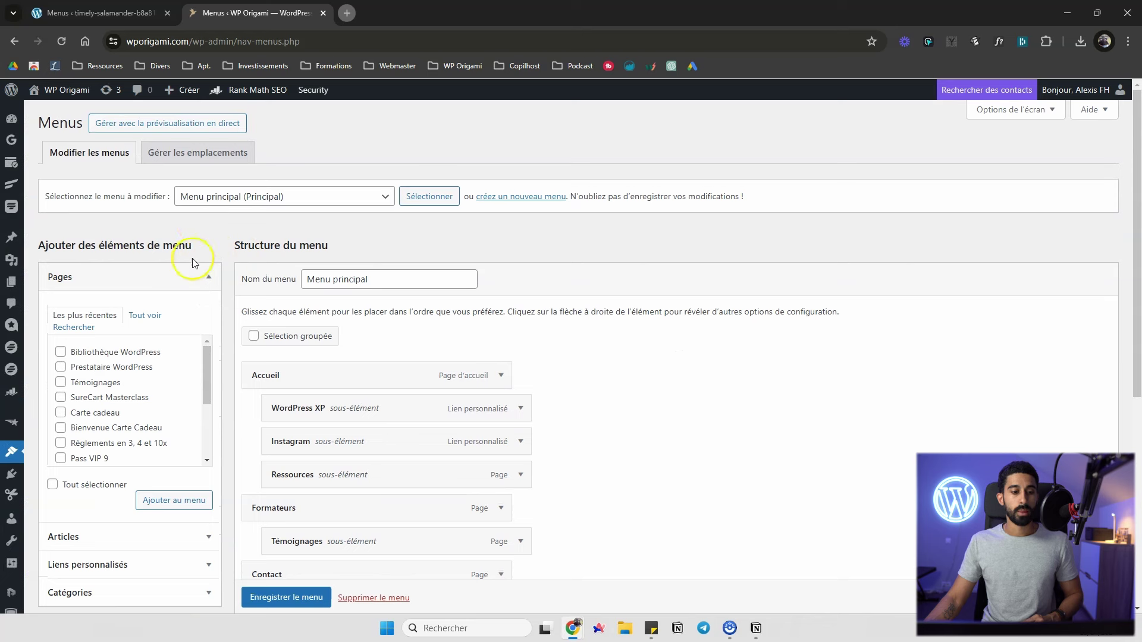
{"action": "left_click", "coordinate": [171, 288]}
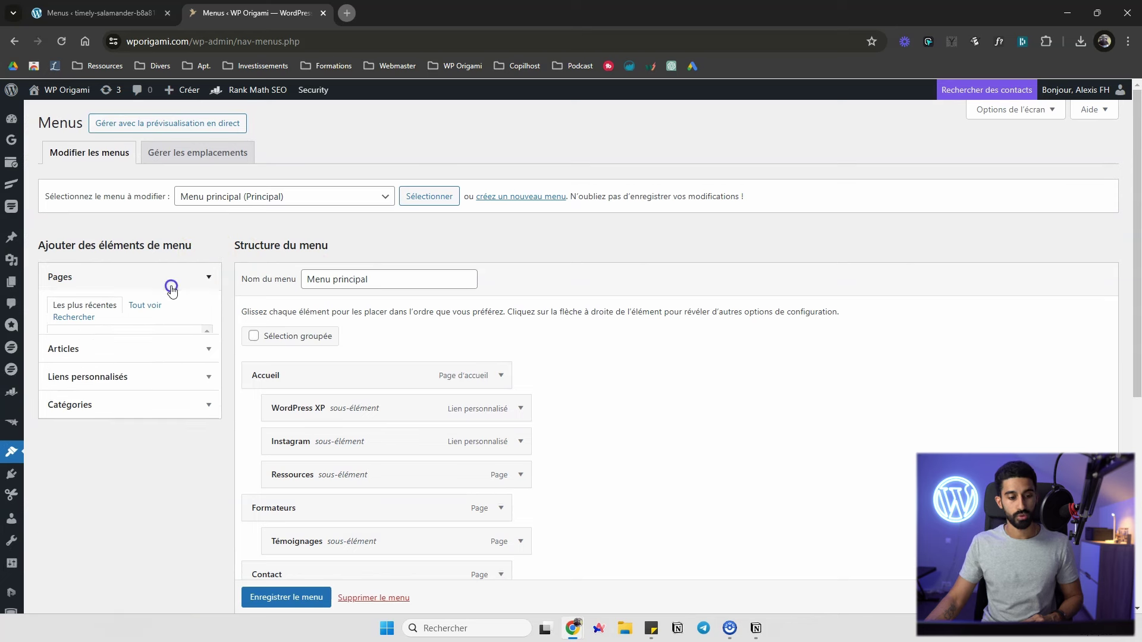
{"action": "left_click", "coordinate": [158, 286]}
{"action": "left_click", "coordinate": [149, 283]}
{"action": "left_click", "coordinate": [147, 303]}
{"action": "left_click", "coordinate": [143, 303]}
{"action": "left_click", "coordinate": [143, 333]}
{"action": "left_click", "coordinate": [143, 336]}
{"action": "left_click", "coordinate": [133, 370]}
{"action": "left_click", "coordinate": [134, 370]}
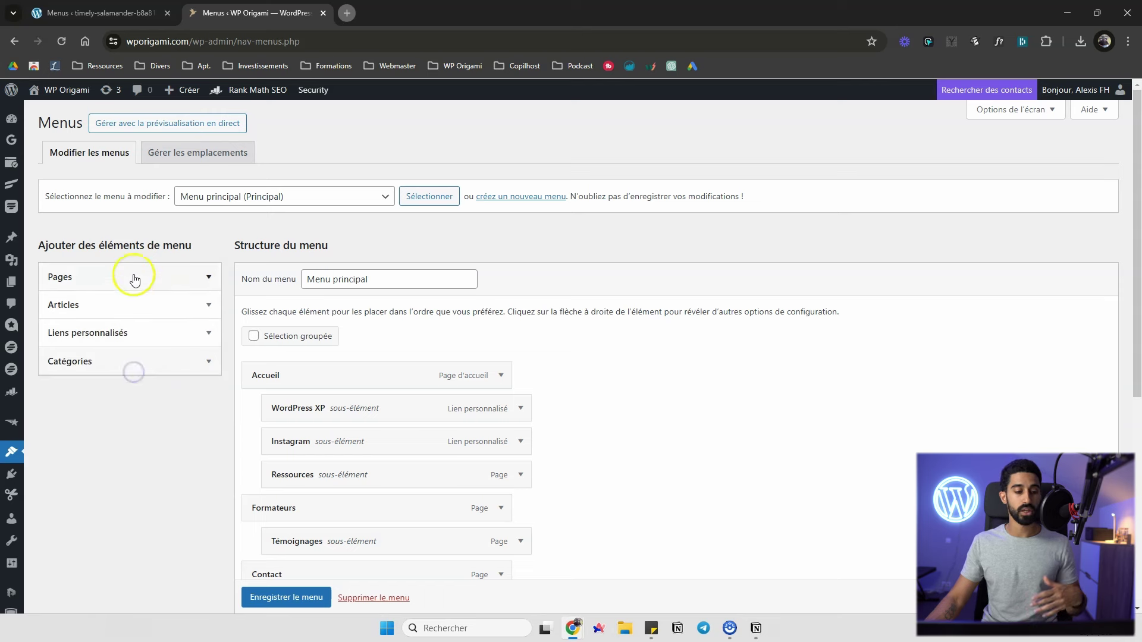
{"action": "left_click", "coordinate": [152, 275]}
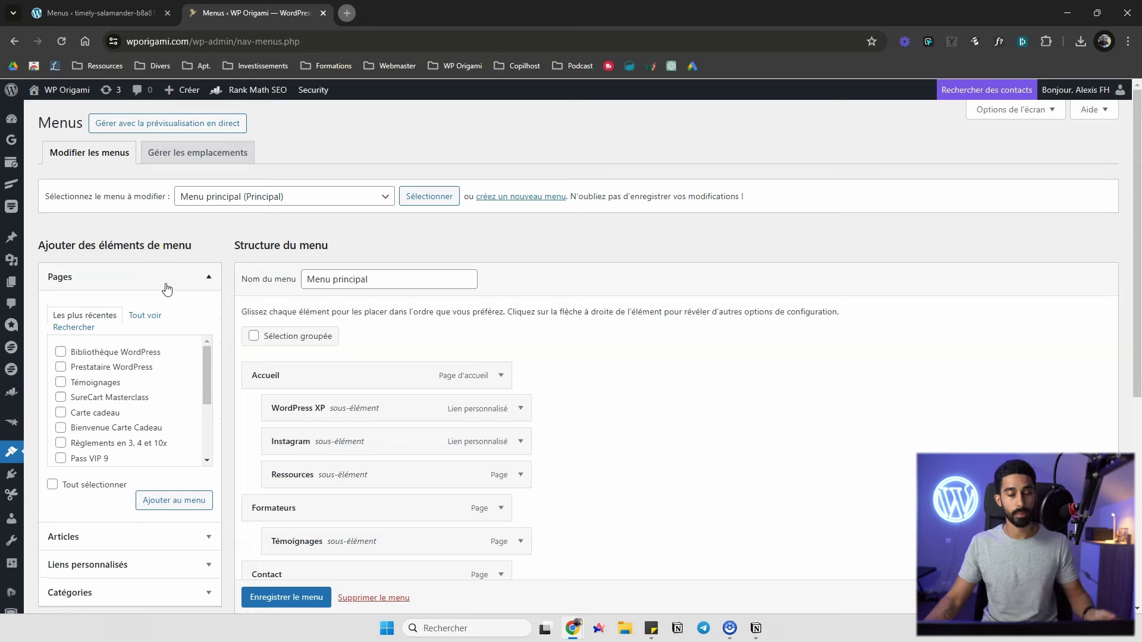
{"action": "left_click", "coordinate": [166, 284]}
Show the Espaces membres section among the addable menu items through the screen options and view its entries
{"action": "left_click", "coordinate": [1047, 111]}
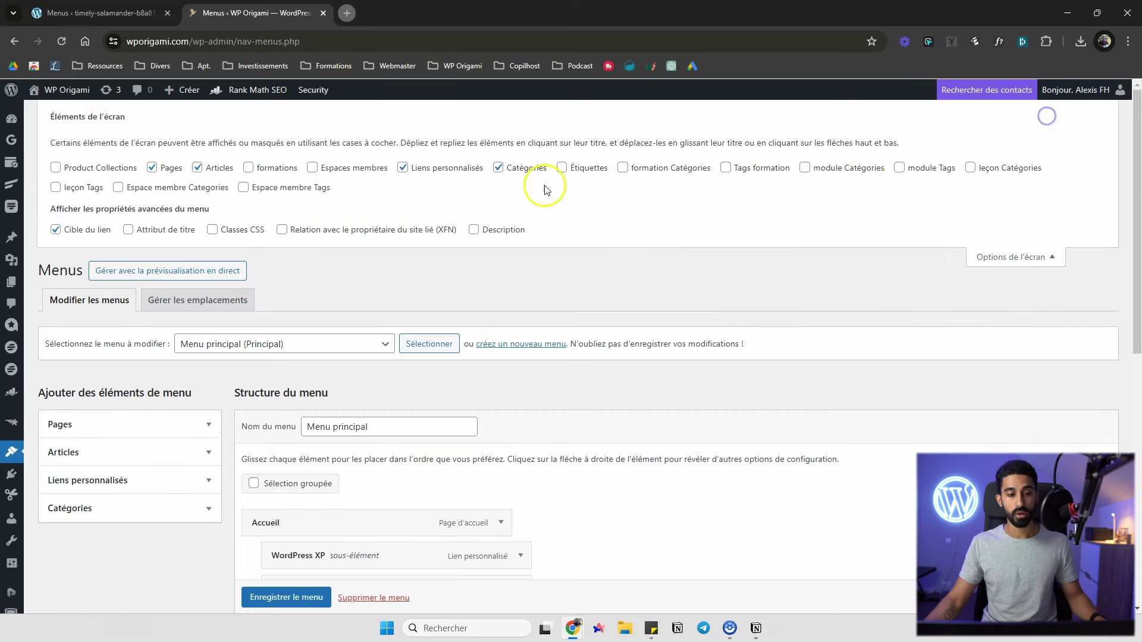
{"action": "left_click", "coordinate": [341, 171]}
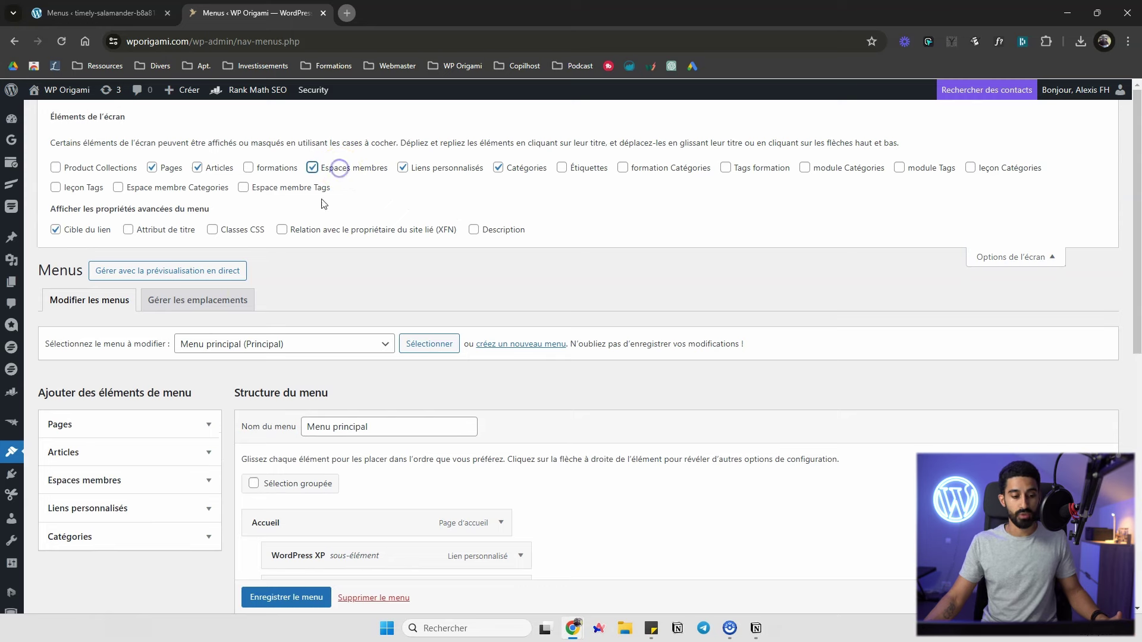
{"action": "left_click", "coordinate": [99, 481]}
{"action": "scroll", "coordinate": [98, 538], "scroll_direction": "down", "scroll_amount": 1}
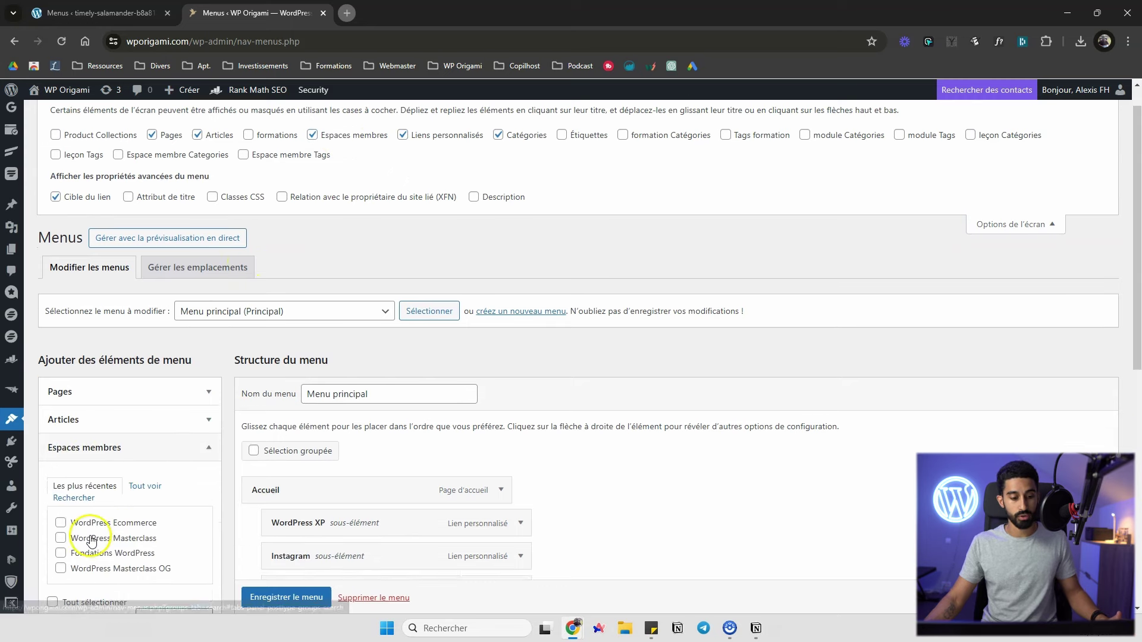
{"action": "left_click", "coordinate": [182, 416]}
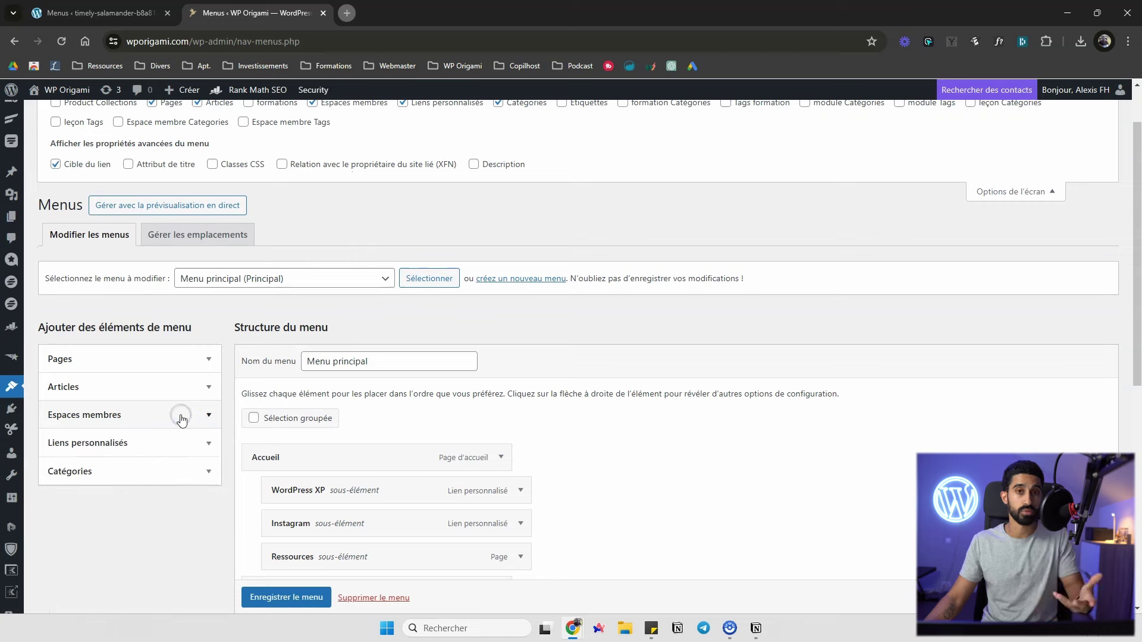
Hide the Espaces membres section from the addable menu items
{"action": "scroll", "coordinate": [349, 154], "scroll_direction": "up", "scroll_amount": 1}
{"action": "scroll", "coordinate": [349, 154], "scroll_direction": "up", "scroll_amount": 1}
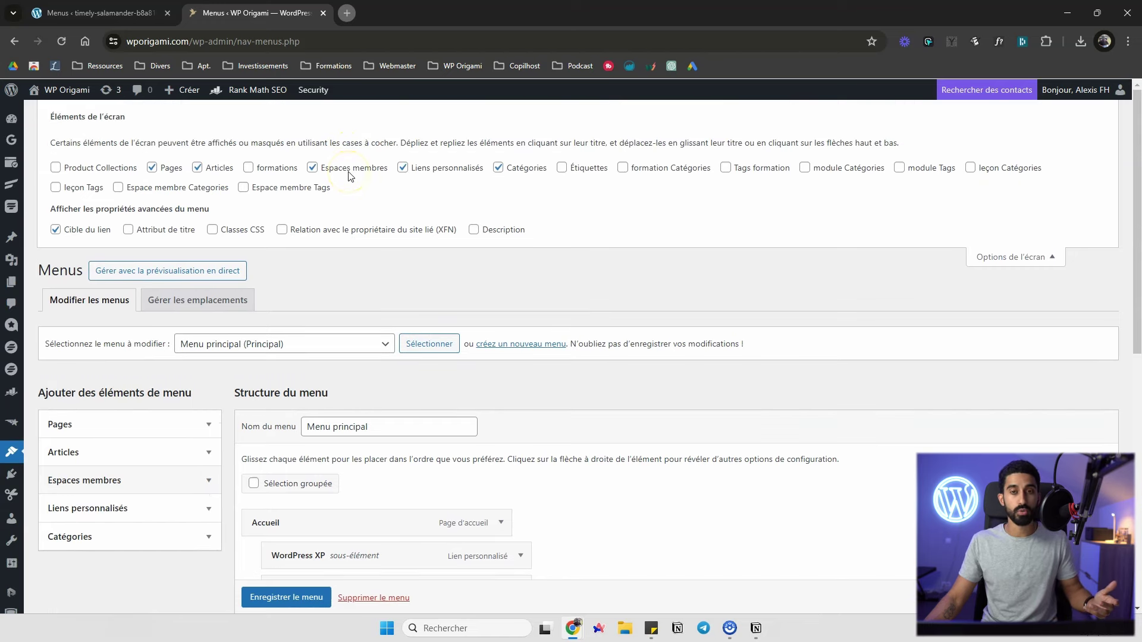
{"action": "left_click", "coordinate": [349, 172]}
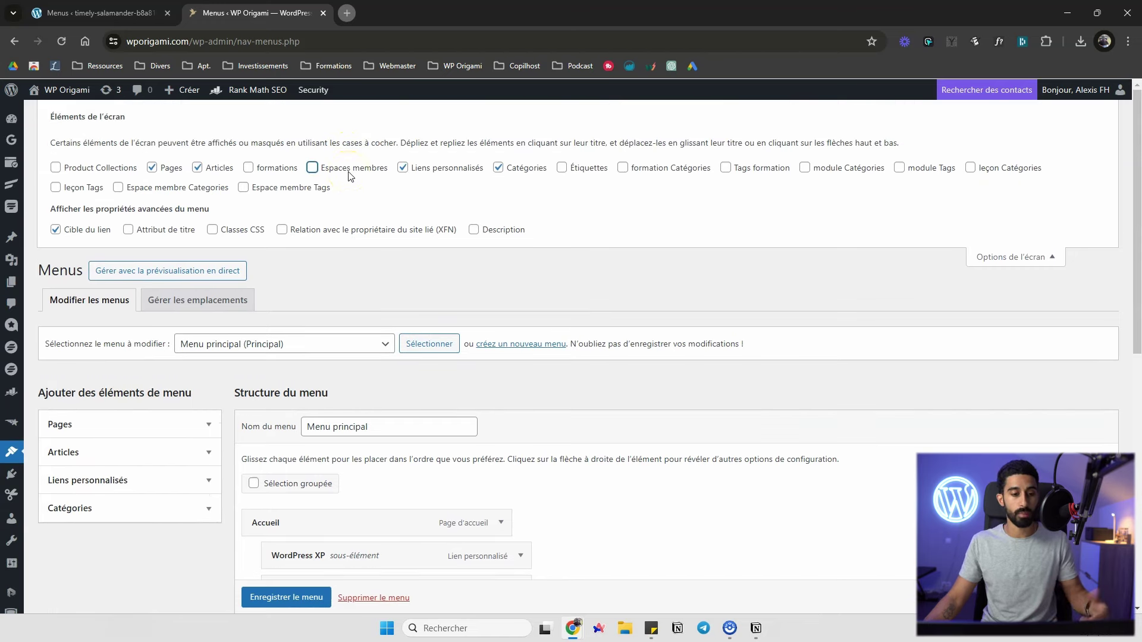
{"action": "left_click", "coordinate": [357, 175]}
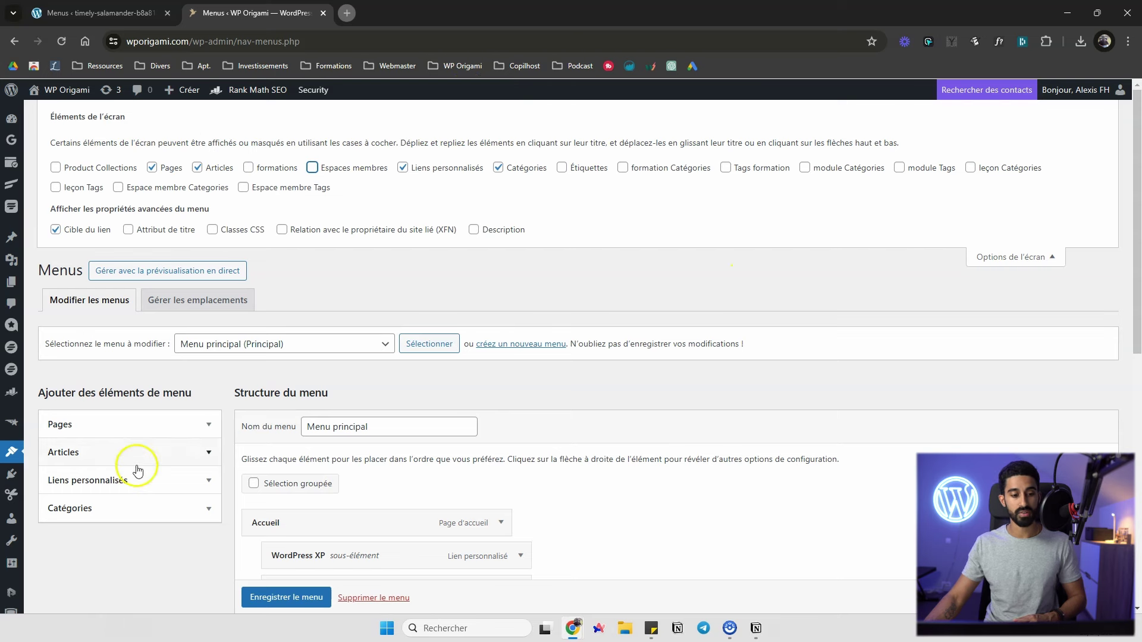
Expand the Accueil item in the menu structure and examine its settings, including the option to open the link in a new tab
{"action": "scroll", "coordinate": [153, 434], "scroll_direction": "down", "scroll_amount": 2}
{"action": "scroll", "coordinate": [127, 332], "scroll_direction": "up", "scroll_amount": 1}
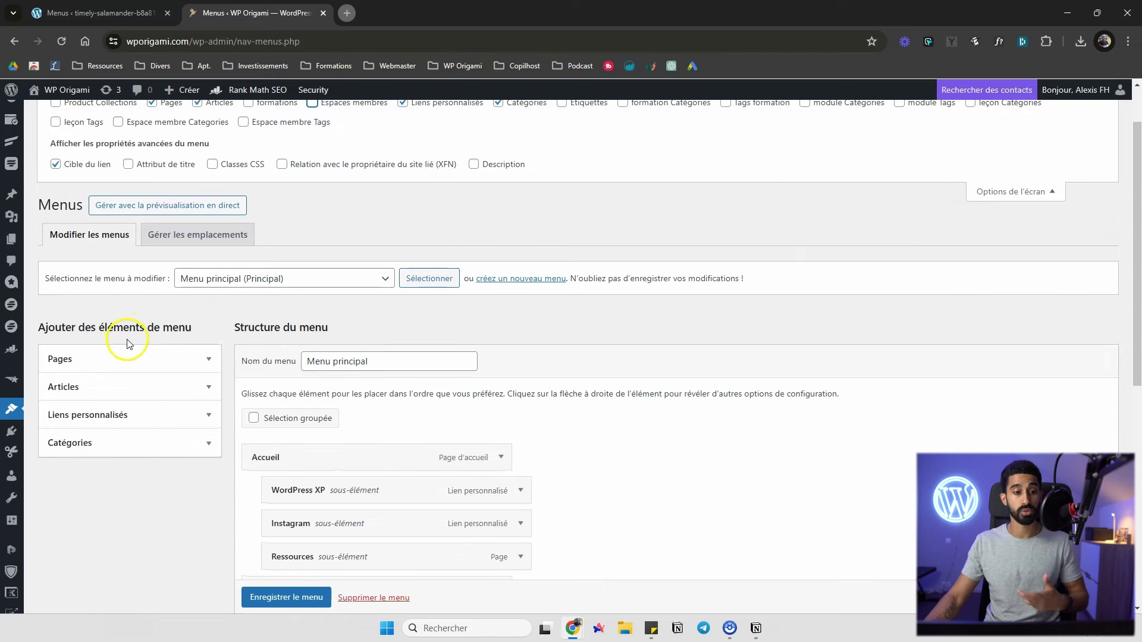
{"action": "scroll", "coordinate": [164, 362], "scroll_direction": "up", "scroll_amount": 1}
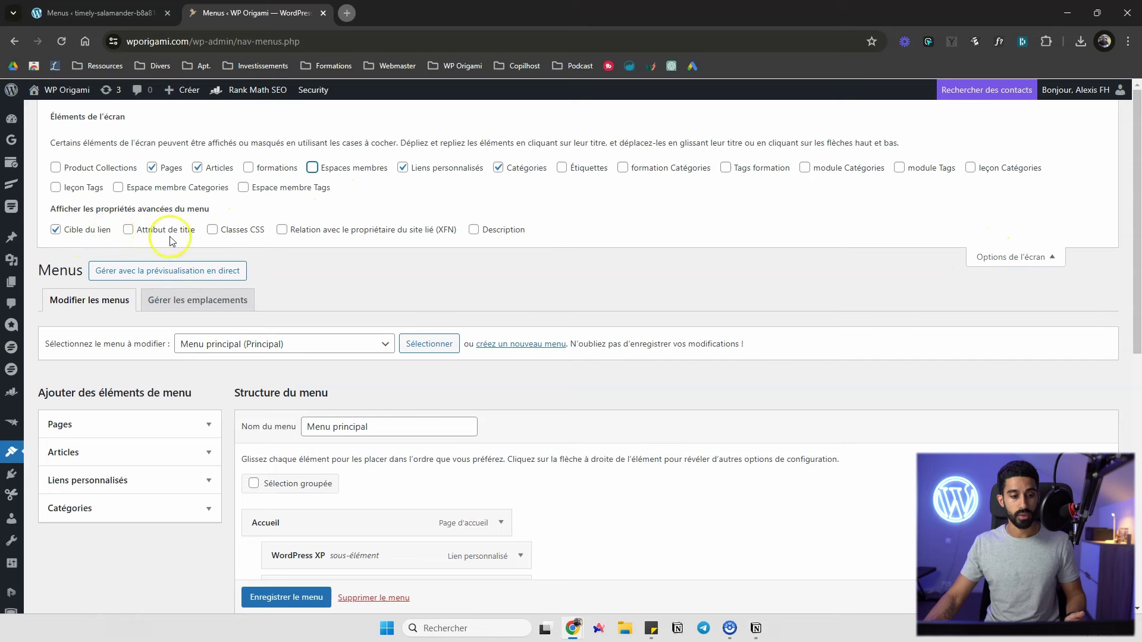
{"action": "scroll", "coordinate": [381, 237], "scroll_direction": "down", "scroll_amount": 3}
{"action": "scroll", "coordinate": [286, 273], "scroll_direction": "up", "scroll_amount": 3}
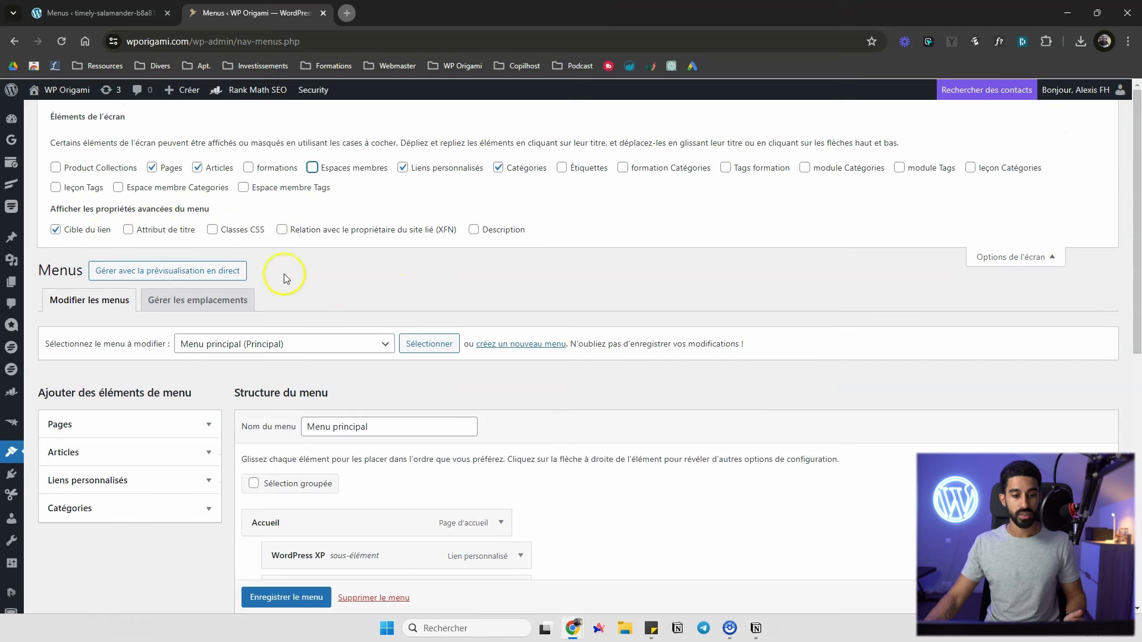
{"action": "scroll", "coordinate": [354, 312], "scroll_direction": "down", "scroll_amount": 1}
{"action": "scroll", "coordinate": [354, 313], "scroll_direction": "down", "scroll_amount": 2}
{"action": "left_click", "coordinate": [502, 387]}
{"action": "scroll", "coordinate": [462, 364], "scroll_direction": "down", "scroll_amount": 1}
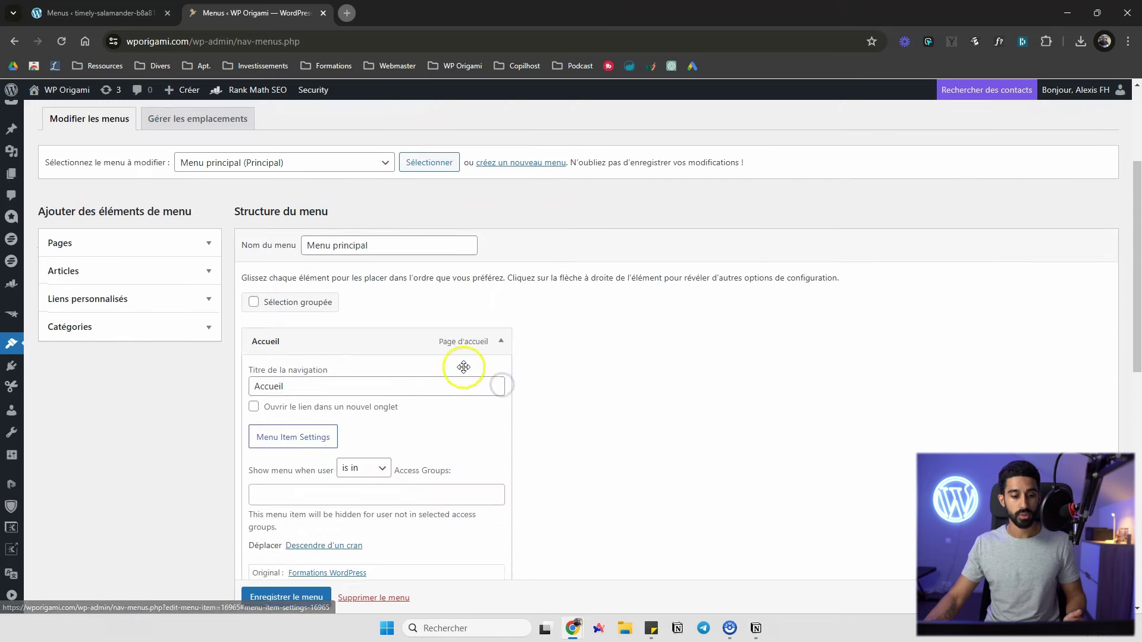
{"action": "scroll", "coordinate": [420, 510], "scroll_direction": "down", "scroll_amount": 1}
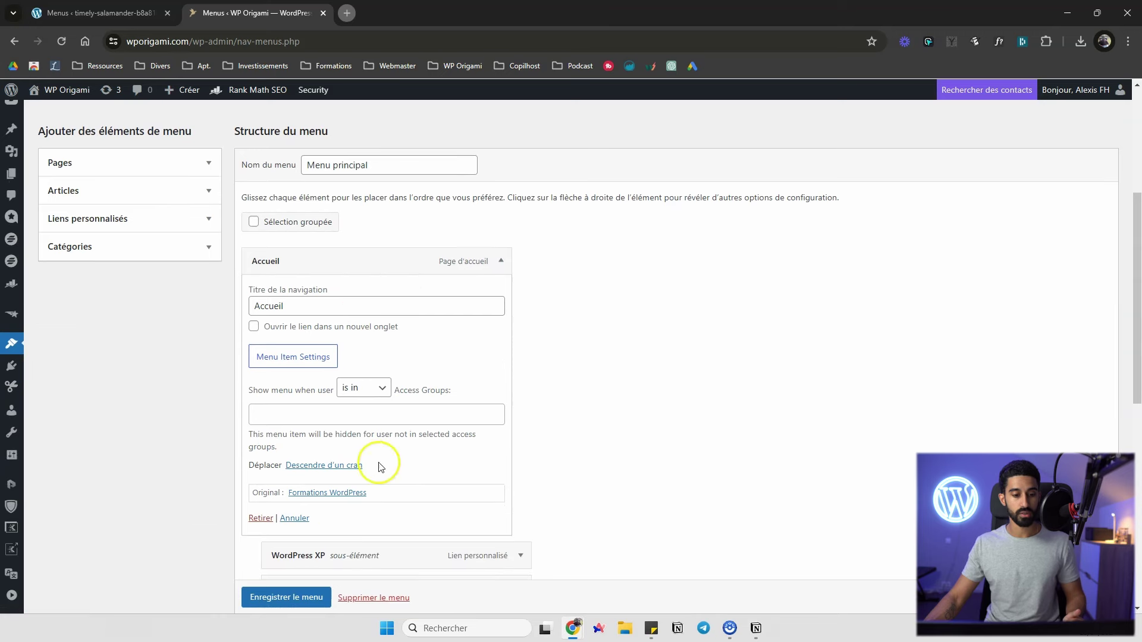
{"action": "scroll", "coordinate": [314, 325], "scroll_direction": "up", "scroll_amount": 1}
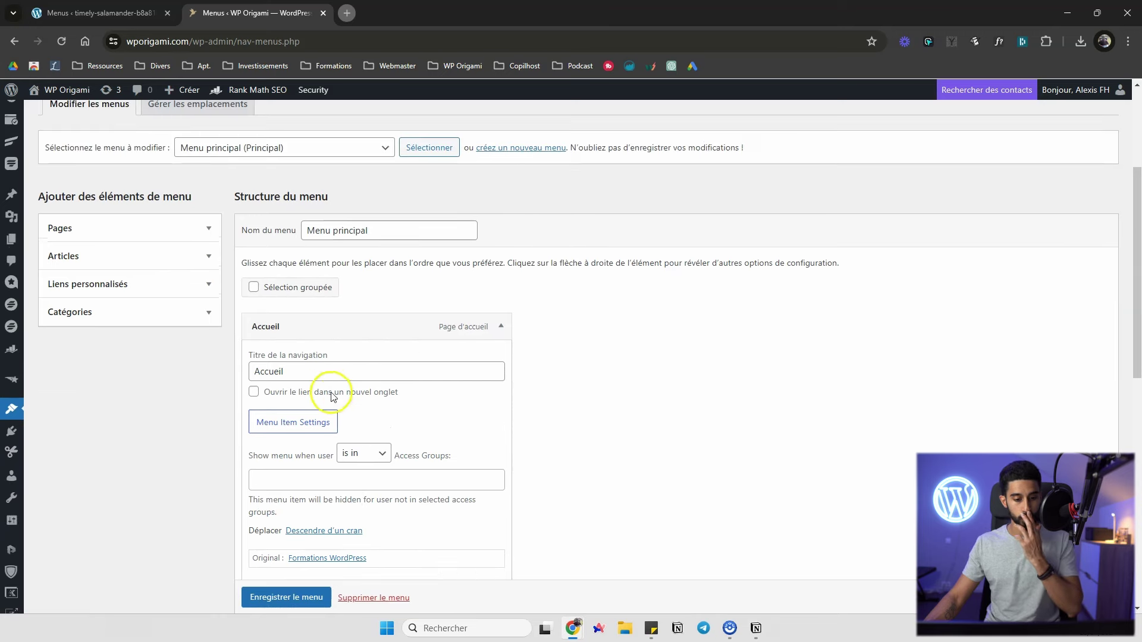
{"action": "left_click", "coordinate": [254, 393]}
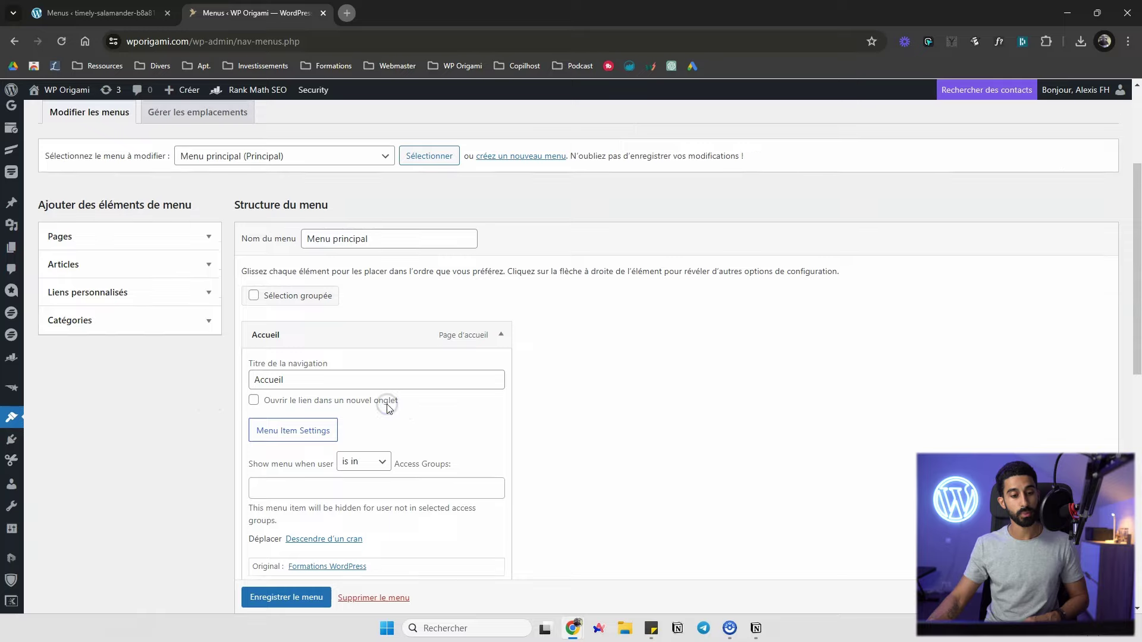
{"action": "scroll", "coordinate": [390, 405], "scroll_direction": "up", "scroll_amount": 3}
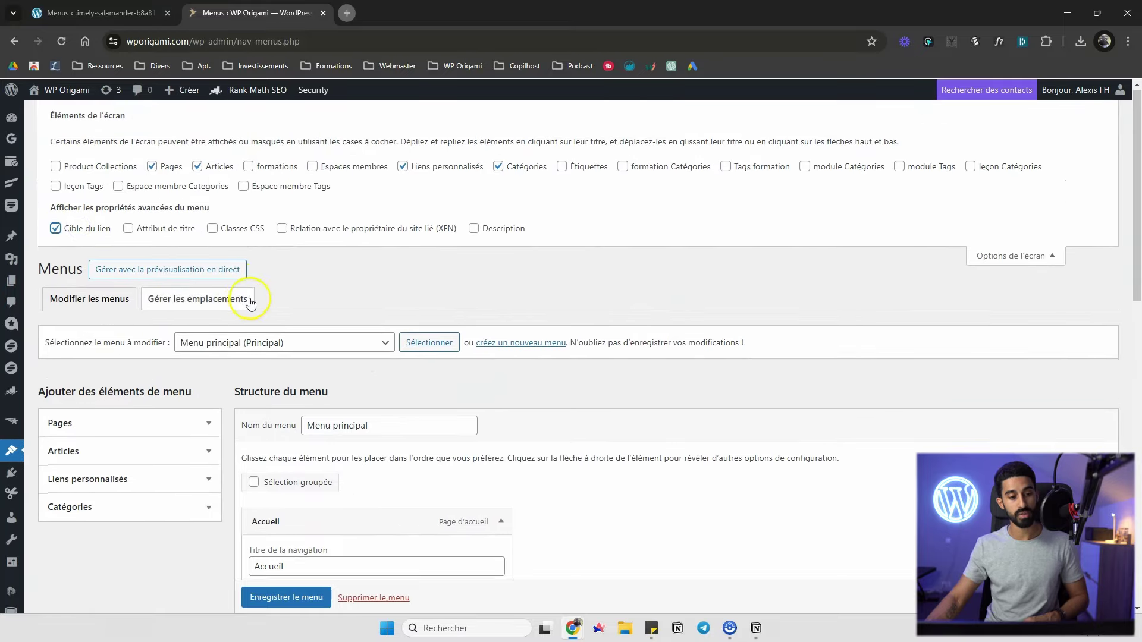
Show the advanced menu properties Attribut de titre, Classes CSS, XFN relation and Description, and view their fields in the Accueil item
{"action": "scroll", "coordinate": [178, 238], "scroll_direction": "down", "scroll_amount": 1}
{"action": "left_click", "coordinate": [130, 166]}
{"action": "left_click", "coordinate": [255, 169]}
{"action": "left_click", "coordinate": [315, 165]}
{"action": "left_click", "coordinate": [471, 164]}
{"action": "scroll", "coordinate": [473, 220], "scroll_direction": "down", "scroll_amount": 3}
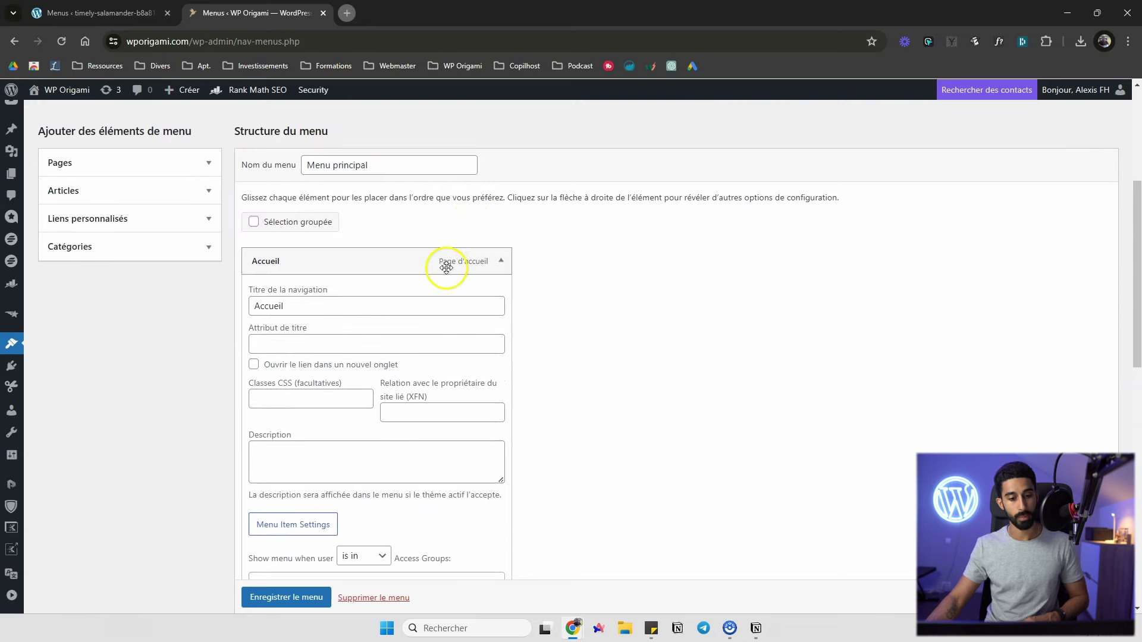
{"action": "scroll", "coordinate": [417, 285], "scroll_direction": "down", "scroll_amount": 2}
{"action": "scroll", "coordinate": [357, 315], "scroll_direction": "up", "scroll_amount": 1}
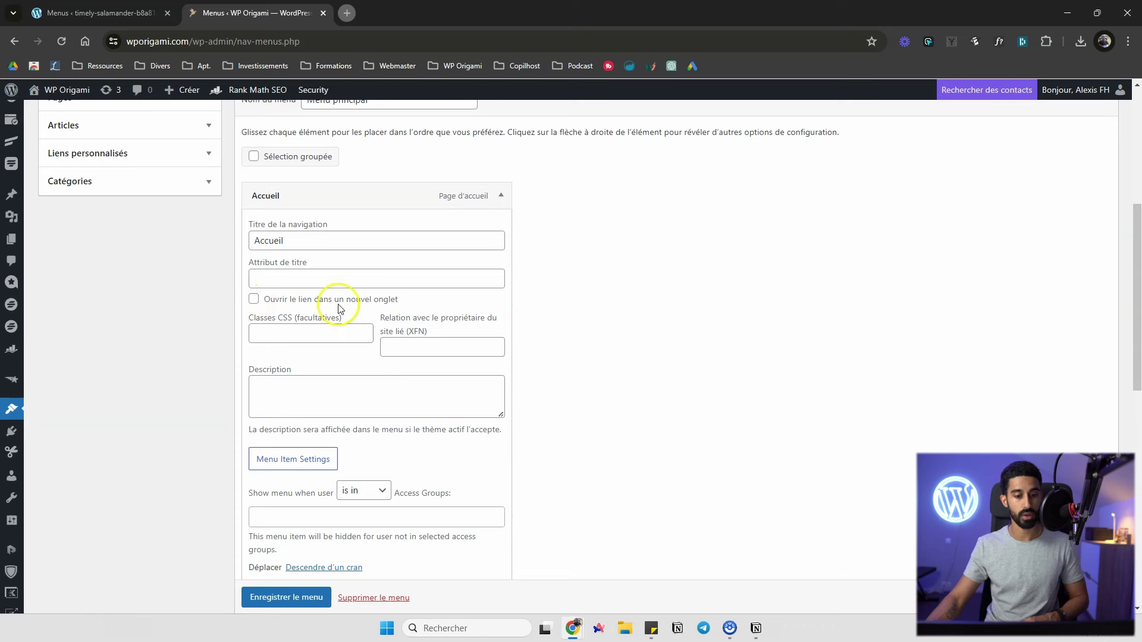
{"action": "scroll", "coordinate": [286, 321], "scroll_direction": "up", "scroll_amount": 1}
{"action": "scroll", "coordinate": [274, 341], "scroll_direction": "down", "scroll_amount": 1}
{"action": "scroll", "coordinate": [318, 355], "scroll_direction": "up", "scroll_amount": 5}
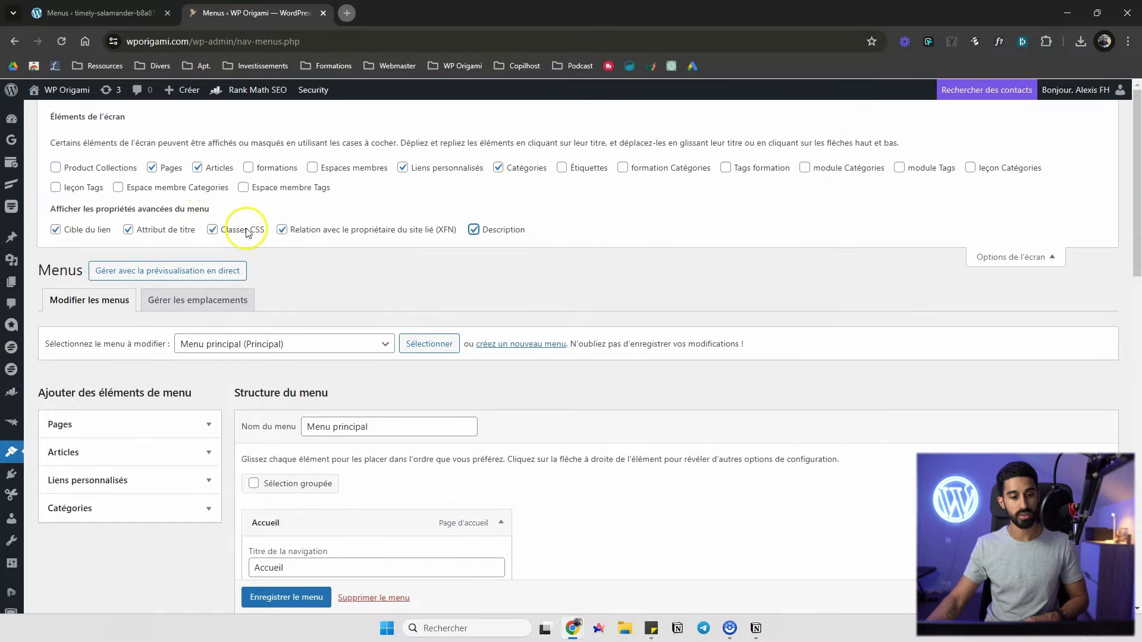
{"action": "scroll", "coordinate": [238, 226], "scroll_direction": "down", "scroll_amount": 1}
{"action": "scroll", "coordinate": [386, 170], "scroll_direction": "down", "scroll_amount": 3}
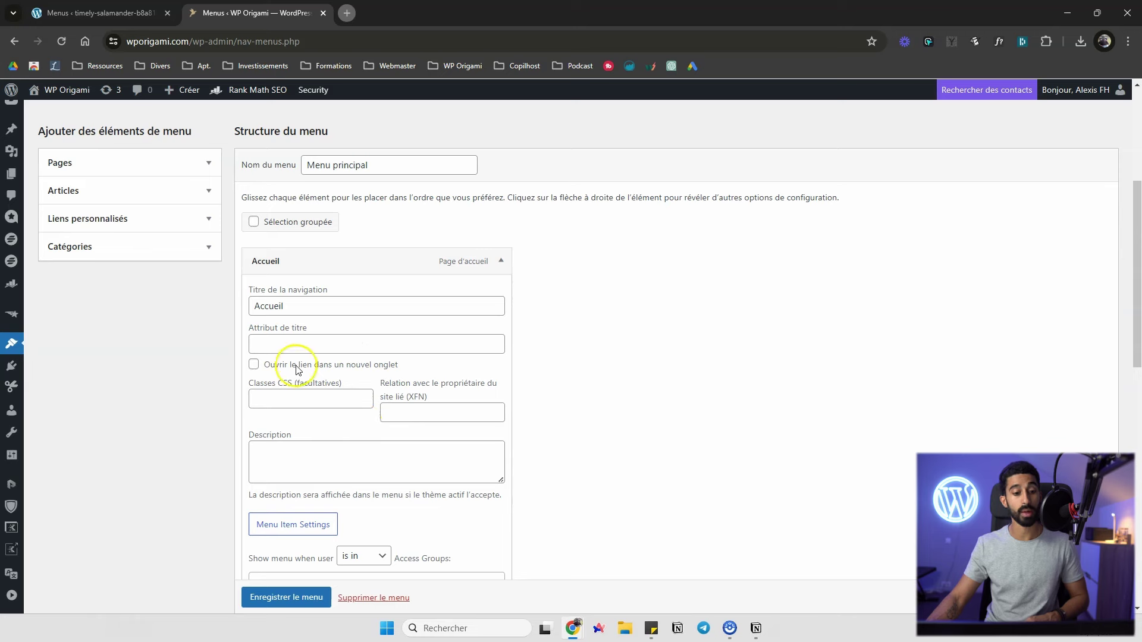
Hide the Attribut de titre, Classes CSS, XFN relation and Description properties from the menu items and close the screen options
{"action": "scroll", "coordinate": [291, 364], "scroll_direction": "up", "scroll_amount": 4}
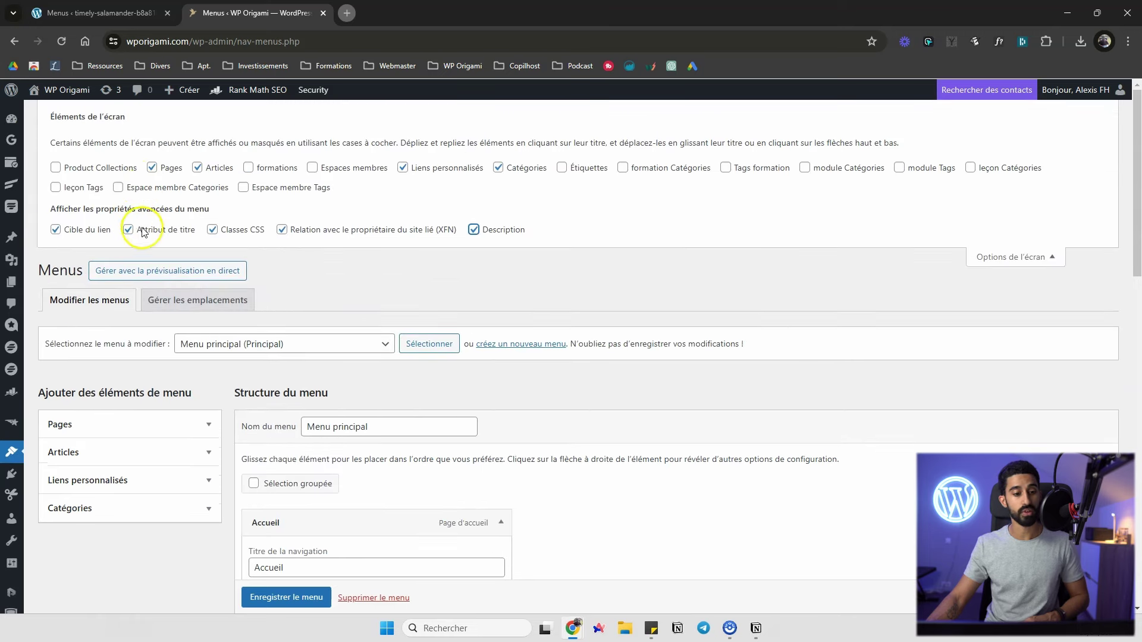
{"action": "left_click", "coordinate": [149, 232]}
{"action": "left_click", "coordinate": [263, 231]}
{"action": "left_click", "coordinate": [323, 231]}
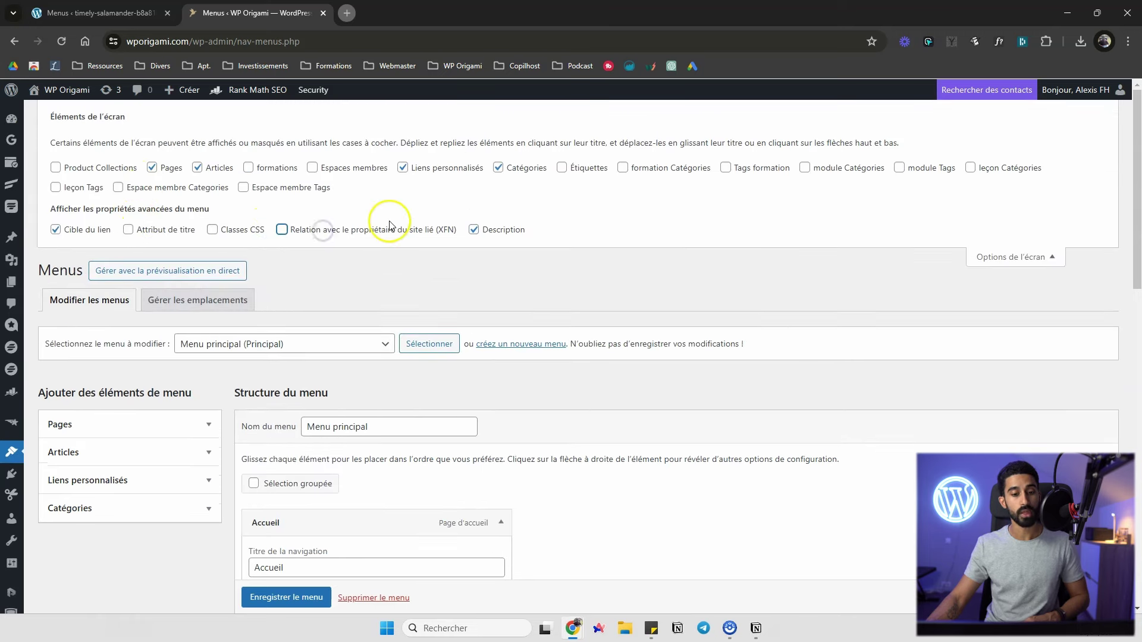
{"action": "scroll", "coordinate": [499, 232], "scroll_direction": "down", "scroll_amount": 3}
{"action": "scroll", "coordinate": [494, 231], "scroll_direction": "up", "scroll_amount": 3}
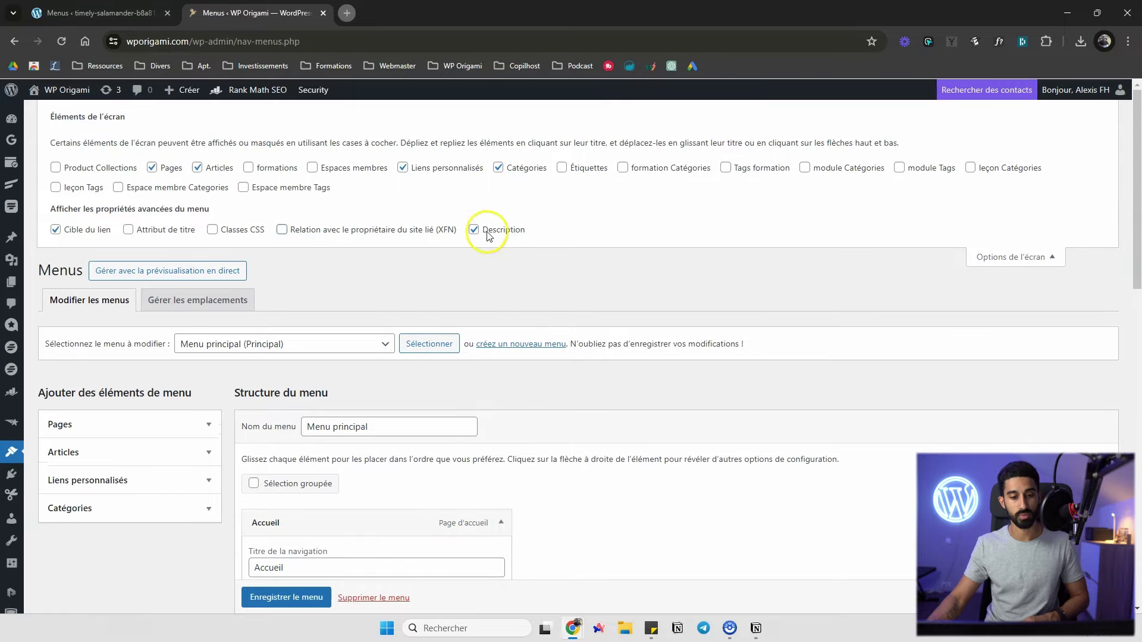
{"action": "scroll", "coordinate": [259, 241], "scroll_direction": "down", "scroll_amount": 2}
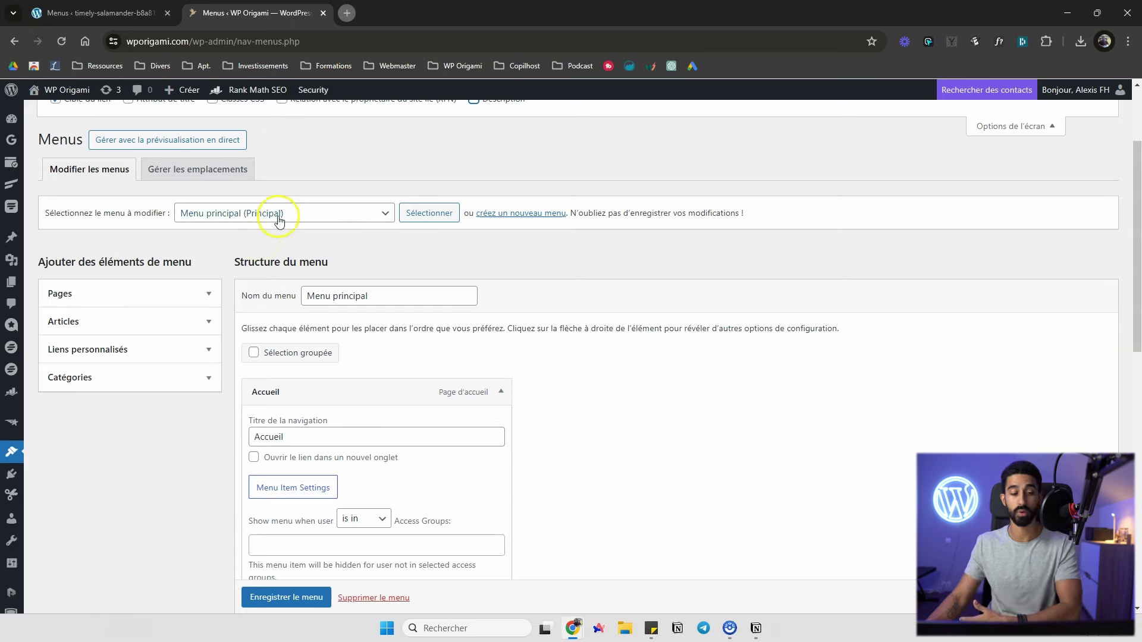
{"action": "scroll", "coordinate": [115, 204], "scroll_direction": "up", "scroll_amount": 2}
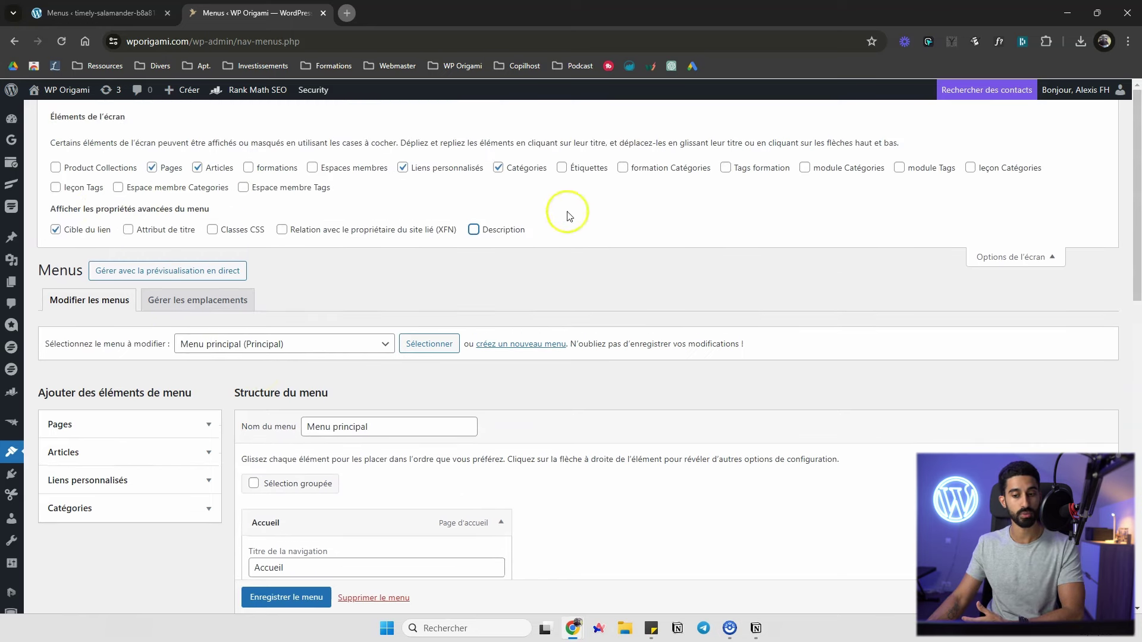
{"action": "left_click", "coordinate": [1007, 261]}
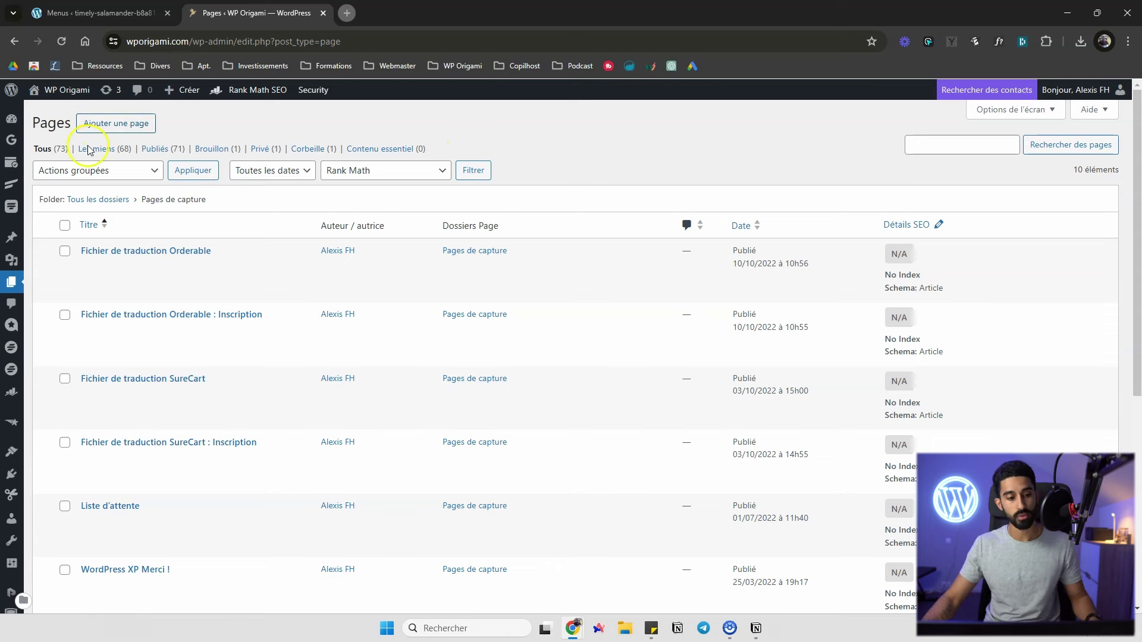
Select all pages in the Pages de capture folder and open the Modifier bulk-edit form for them
{"action": "left_click", "coordinate": [64, 226]}
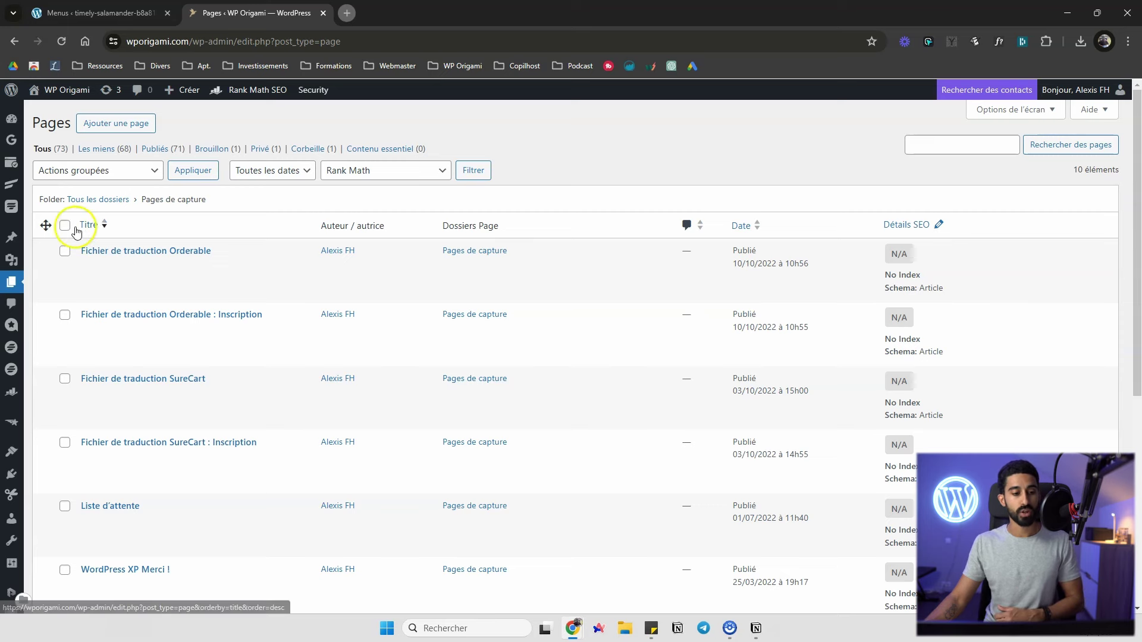
{"action": "scroll", "coordinate": [95, 256], "scroll_direction": "down", "scroll_amount": 6}
{"action": "scroll", "coordinate": [99, 259], "scroll_direction": "up", "scroll_amount": 6}
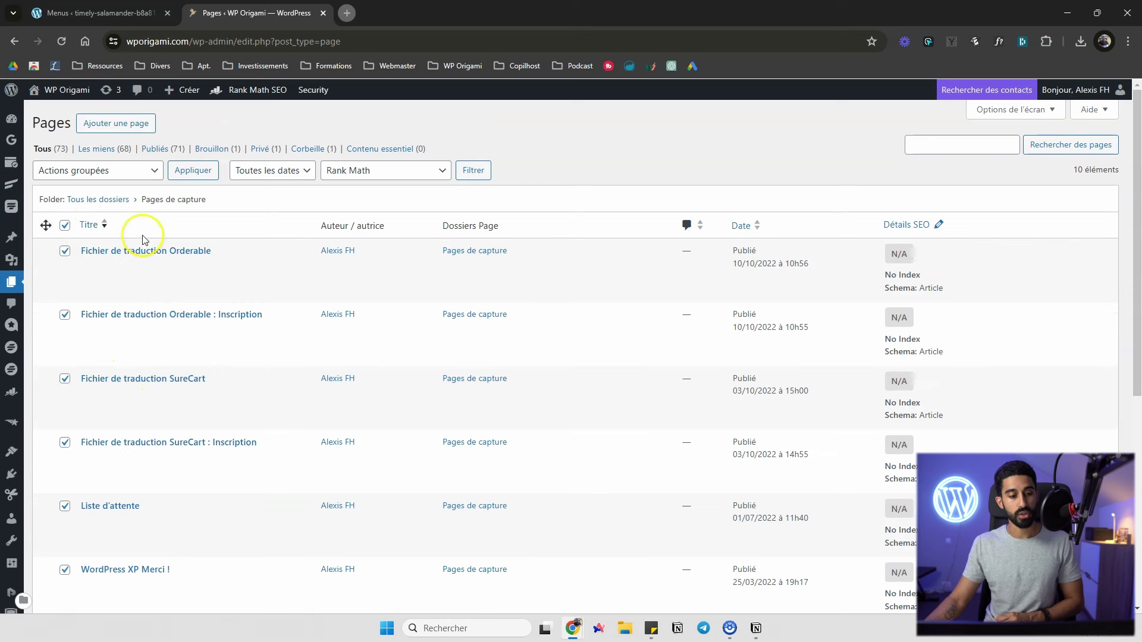
{"action": "left_click", "coordinate": [135, 171]}
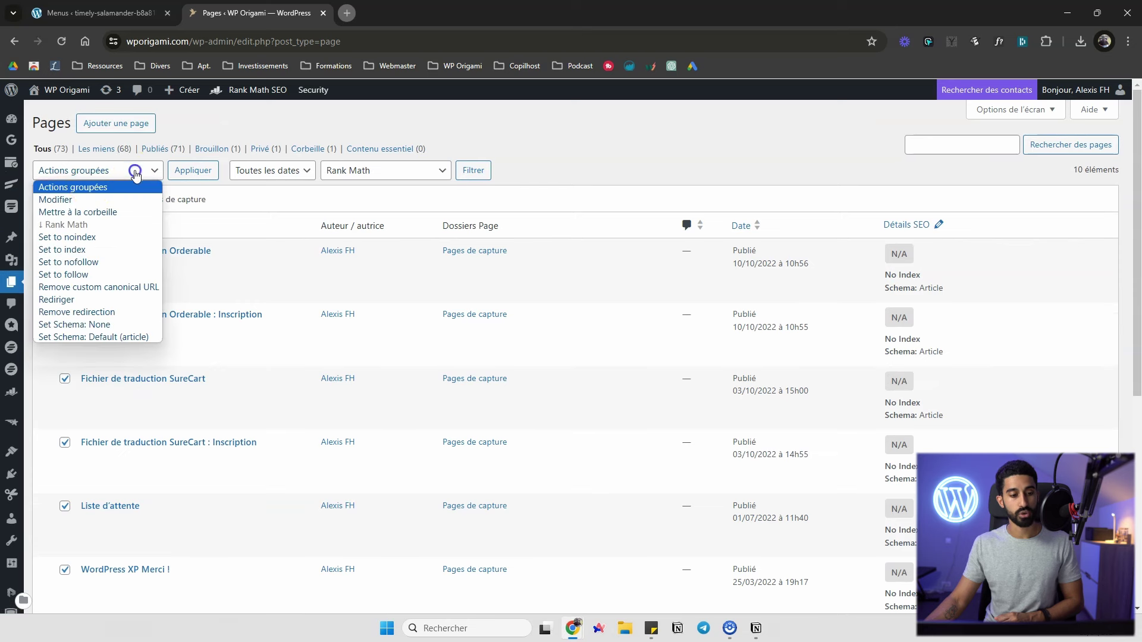
{"action": "left_click", "coordinate": [72, 200]}
{"action": "left_click", "coordinate": [193, 173]}
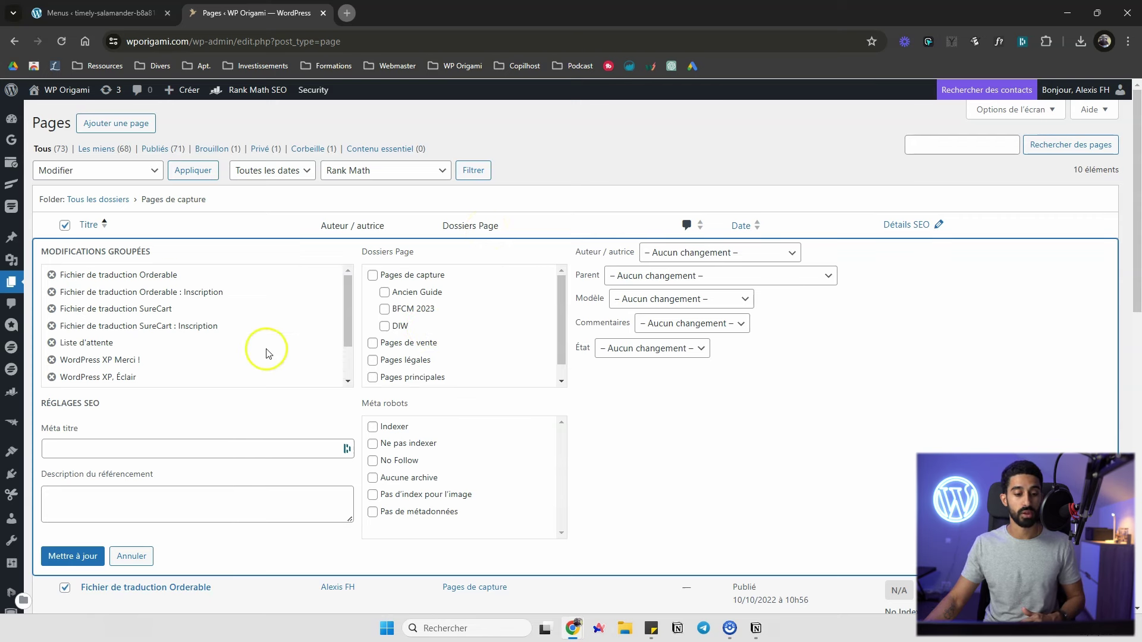
{"action": "scroll", "coordinate": [219, 424], "scroll_direction": "down", "scroll_amount": 1}
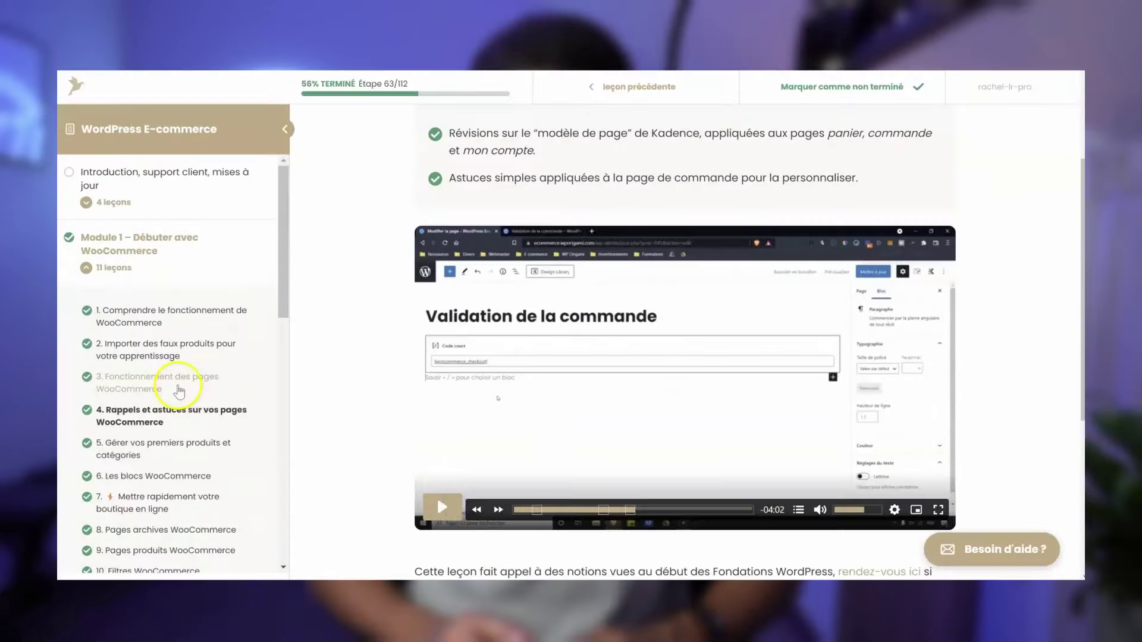
Browse the WordPress E-commerce course outline by expanding its modules, including Types de produit, Paiements, factures et TVA and Kadence Shop Kit
{"action": "left_click", "coordinate": [104, 476]}
{"action": "scroll", "coordinate": [107, 464], "scroll_direction": "down", "scroll_amount": 5}
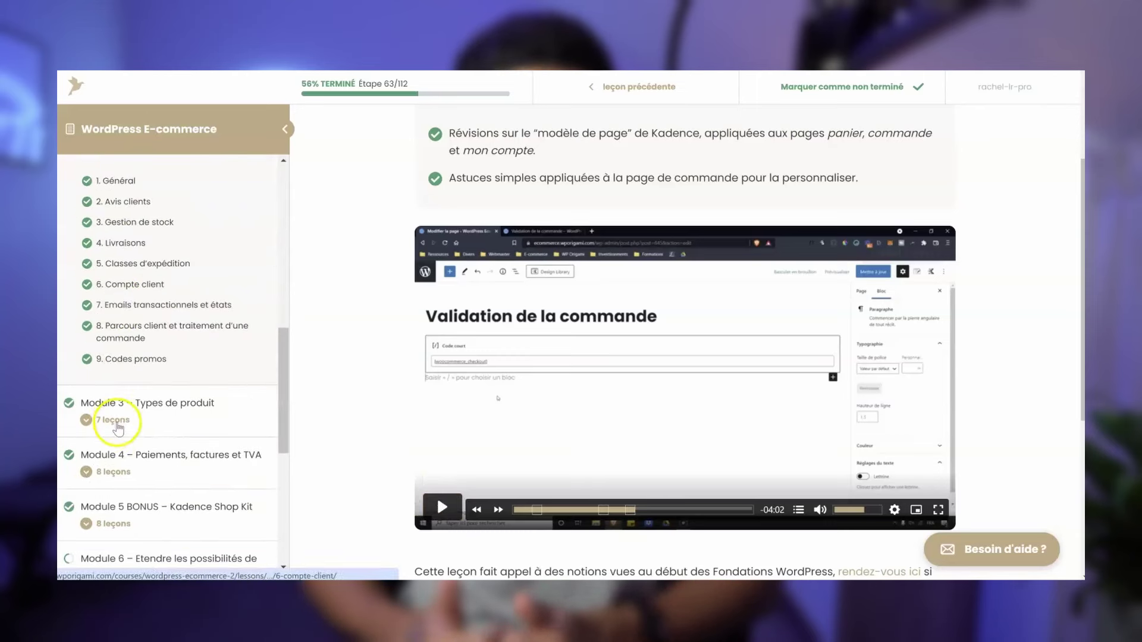
{"action": "left_click", "coordinate": [109, 420]}
{"action": "scroll", "coordinate": [109, 420], "scroll_direction": "down", "scroll_amount": 4}
{"action": "scroll", "coordinate": [81, 387], "scroll_direction": "down", "scroll_amount": 2}
{"action": "left_click", "coordinate": [113, 387]}
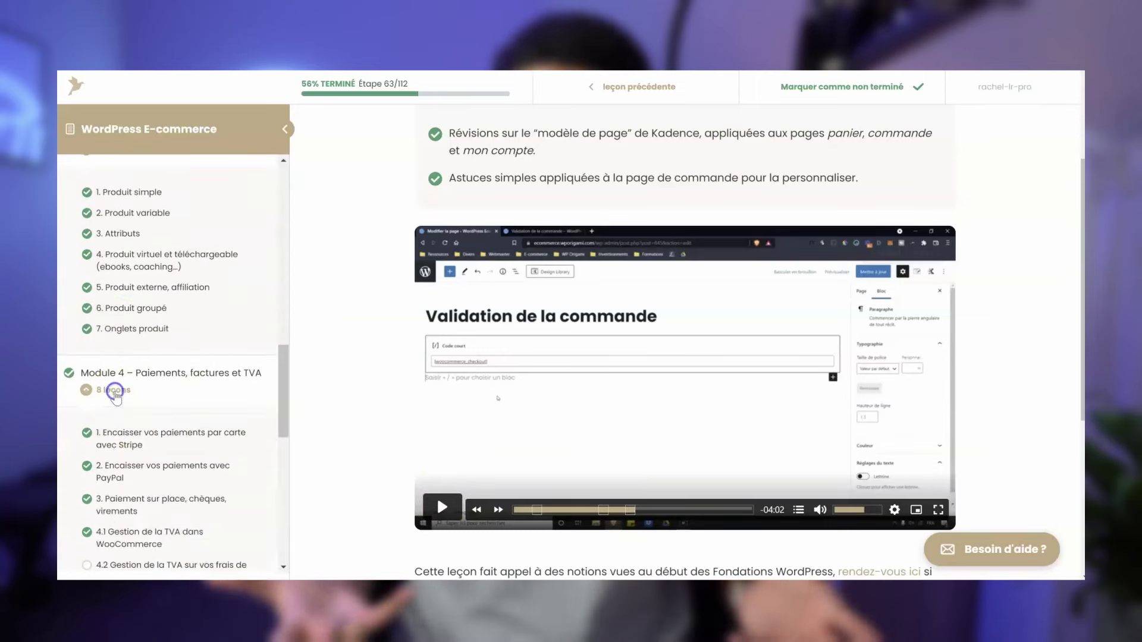
{"action": "scroll", "coordinate": [116, 398], "scroll_direction": "down", "scroll_amount": 3}
{"action": "scroll", "coordinate": [116, 398], "scroll_direction": "down", "scroll_amount": 3}
{"action": "left_click", "coordinate": [113, 394]}
{"action": "scroll", "coordinate": [113, 394], "scroll_direction": "down", "scroll_amount": 5}
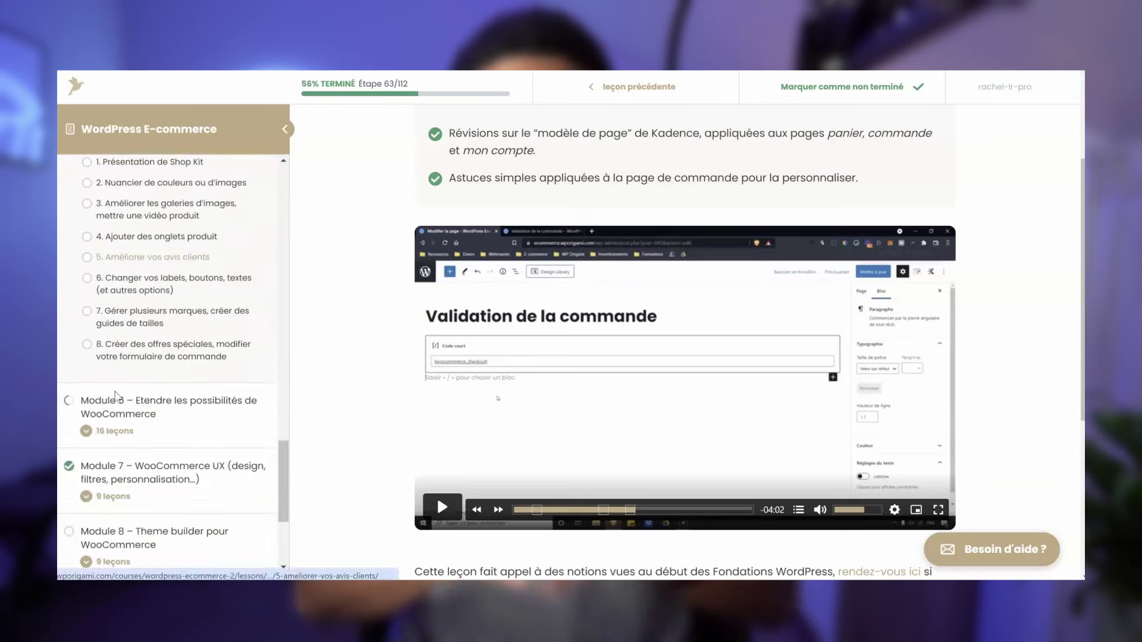
{"action": "left_click", "coordinate": [124, 370]}
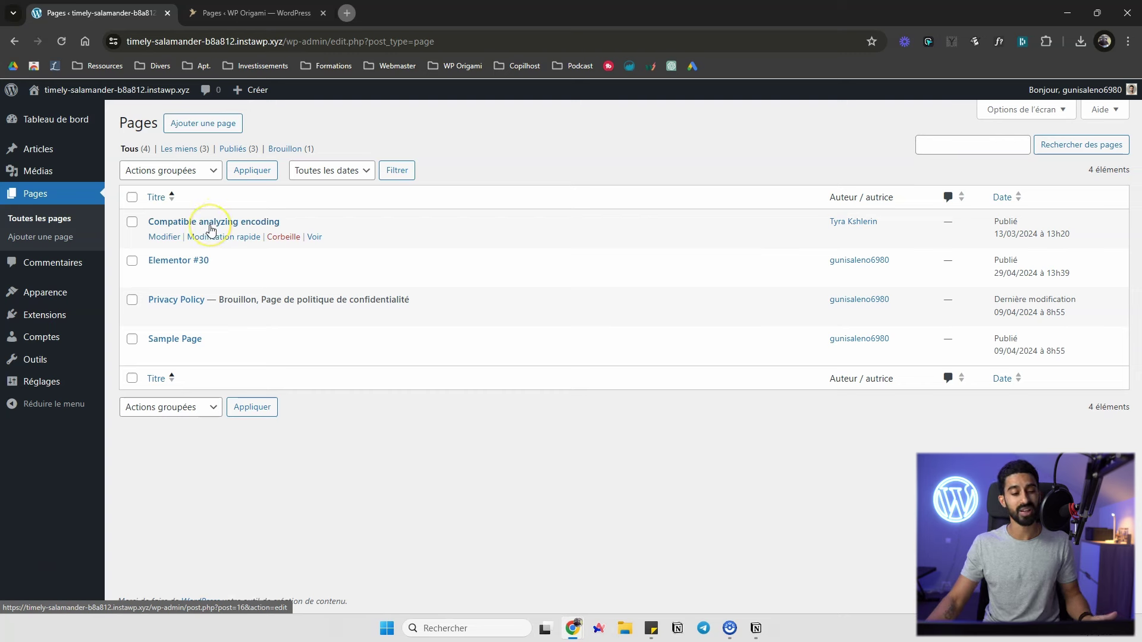
Open the page Compatible analyzing encoding for editing and bring up the Openverse media library in the block inserter
{"action": "left_click", "coordinate": [210, 225]}
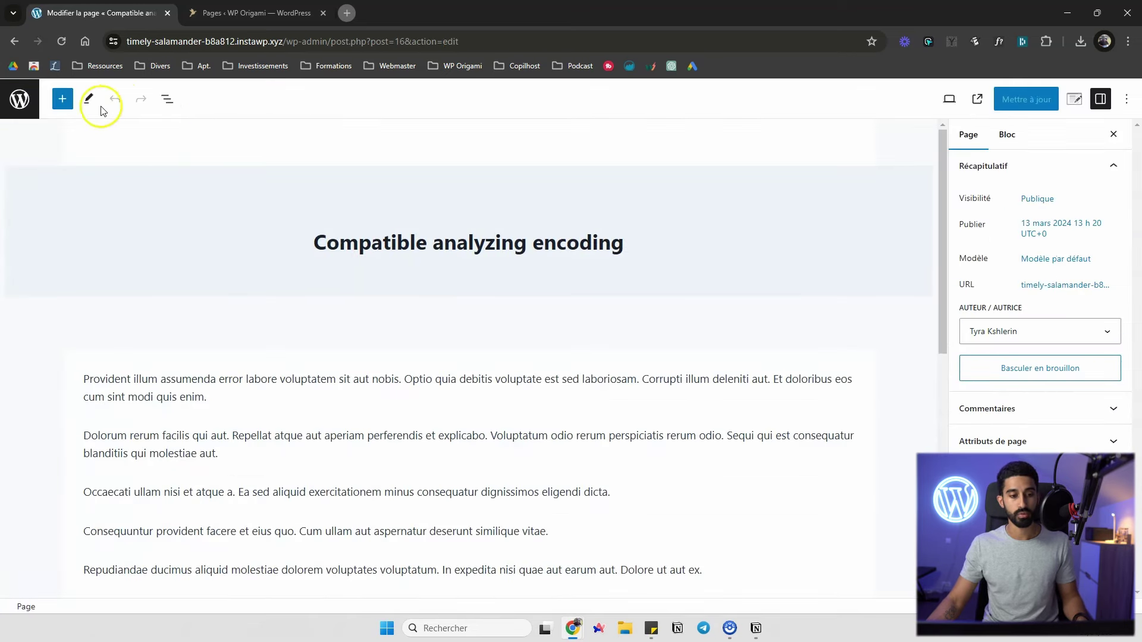
{"action": "left_click", "coordinate": [63, 99]}
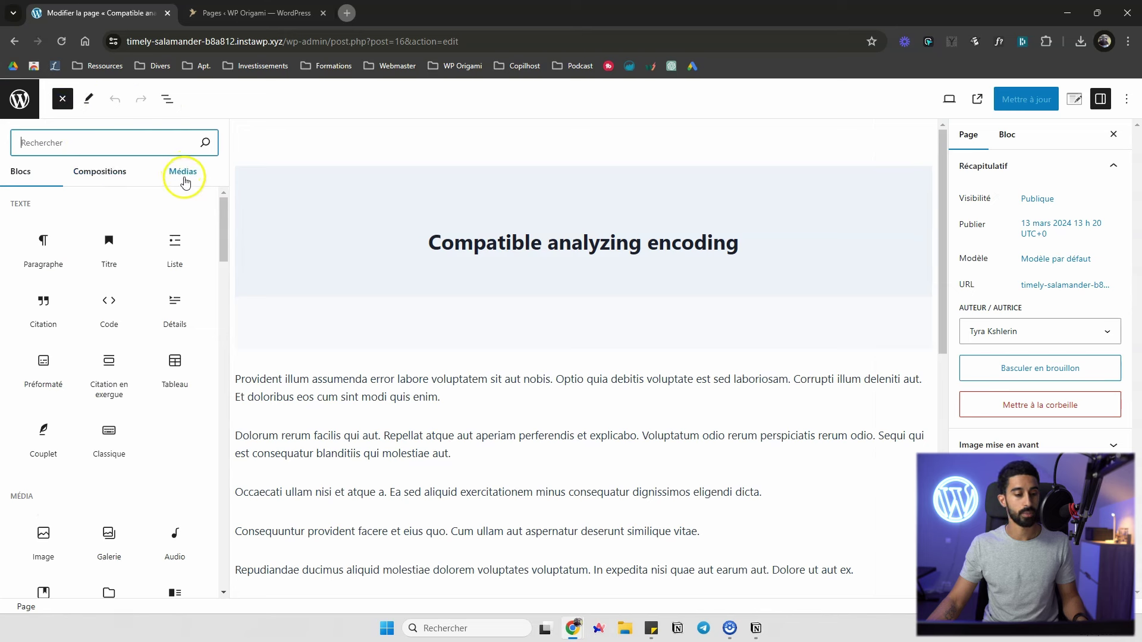
{"action": "left_click", "coordinate": [184, 179]}
{"action": "left_click", "coordinate": [79, 246]}
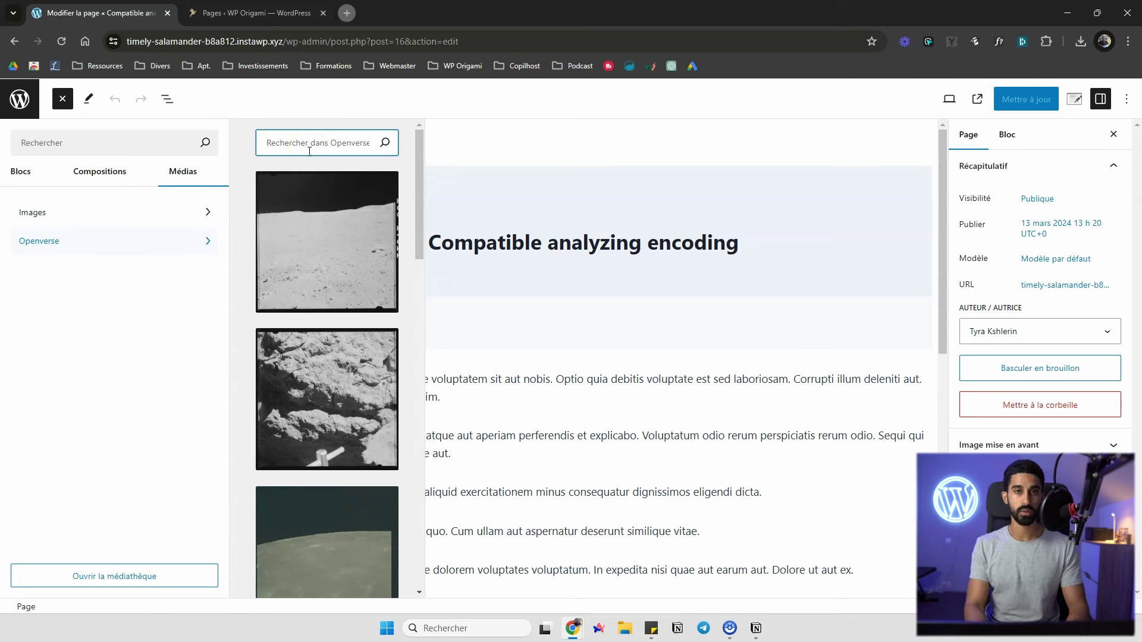
Search Openverse for "cat", insert the cat-and-dog image into the page, and place the Gray Cat image above it
{"action": "type", "text": "cat"}
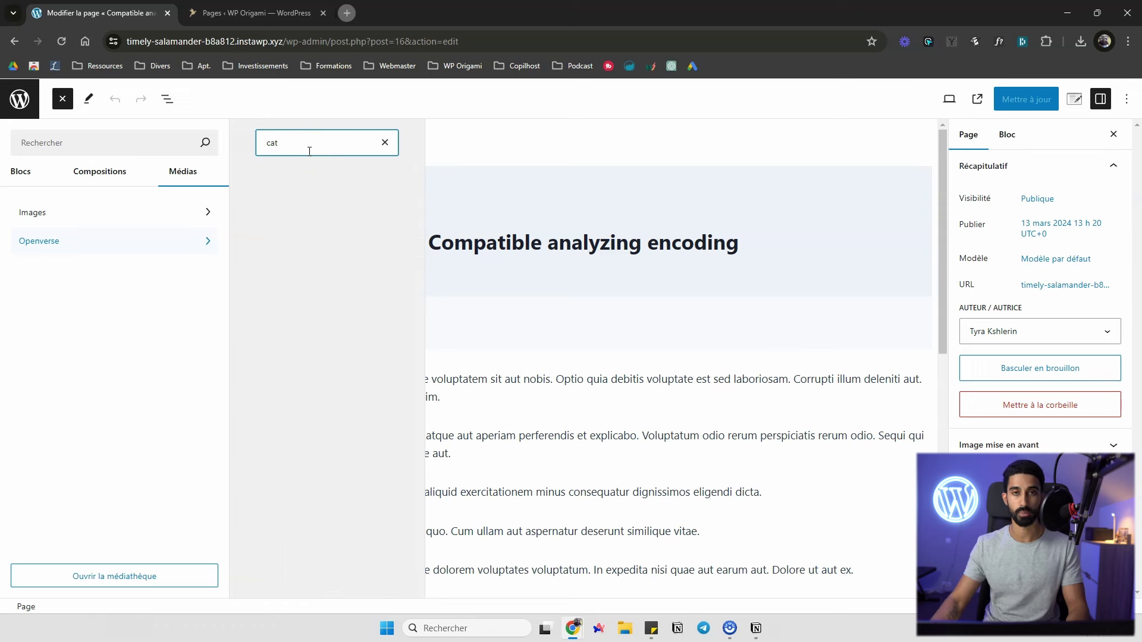
{"action": "left_click", "coordinate": [313, 153]}
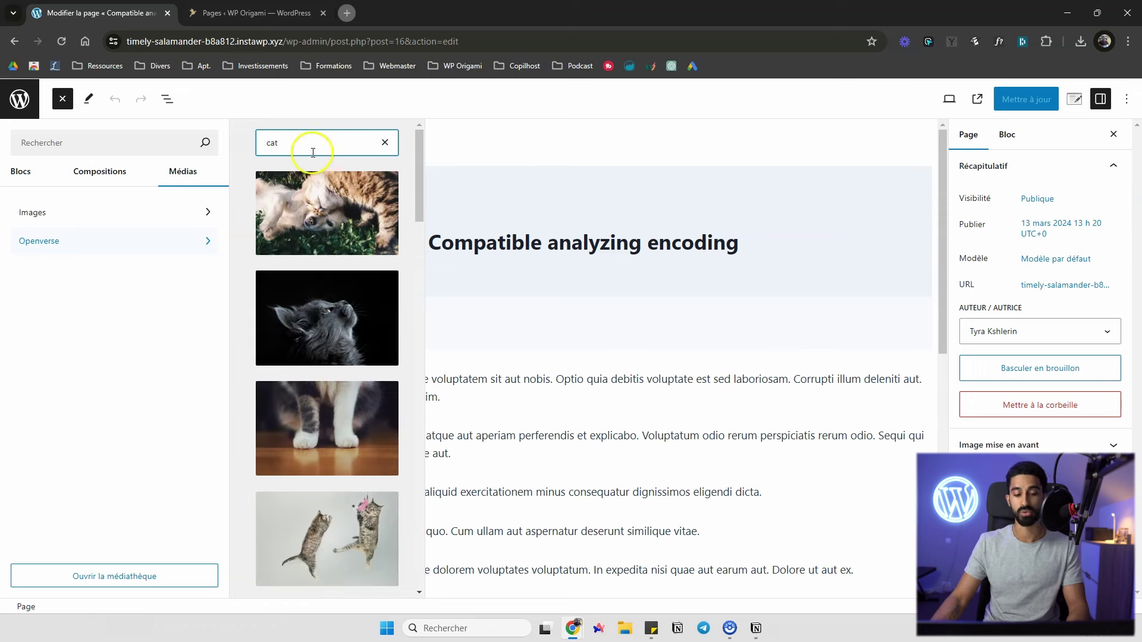
{"action": "scroll", "coordinate": [345, 265], "scroll_direction": "down", "scroll_amount": 2}
{"action": "scroll", "coordinate": [348, 250], "scroll_direction": "up", "scroll_amount": 2}
{"action": "scroll", "coordinate": [347, 238], "scroll_direction": "down", "scroll_amount": 2}
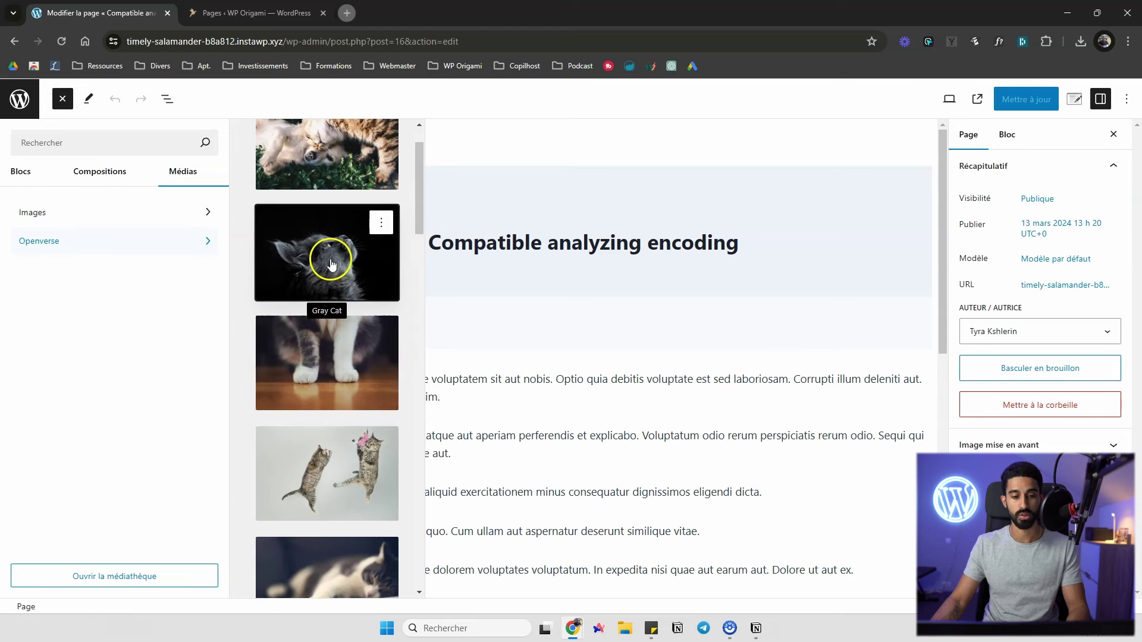
{"action": "left_click", "coordinate": [330, 151]}
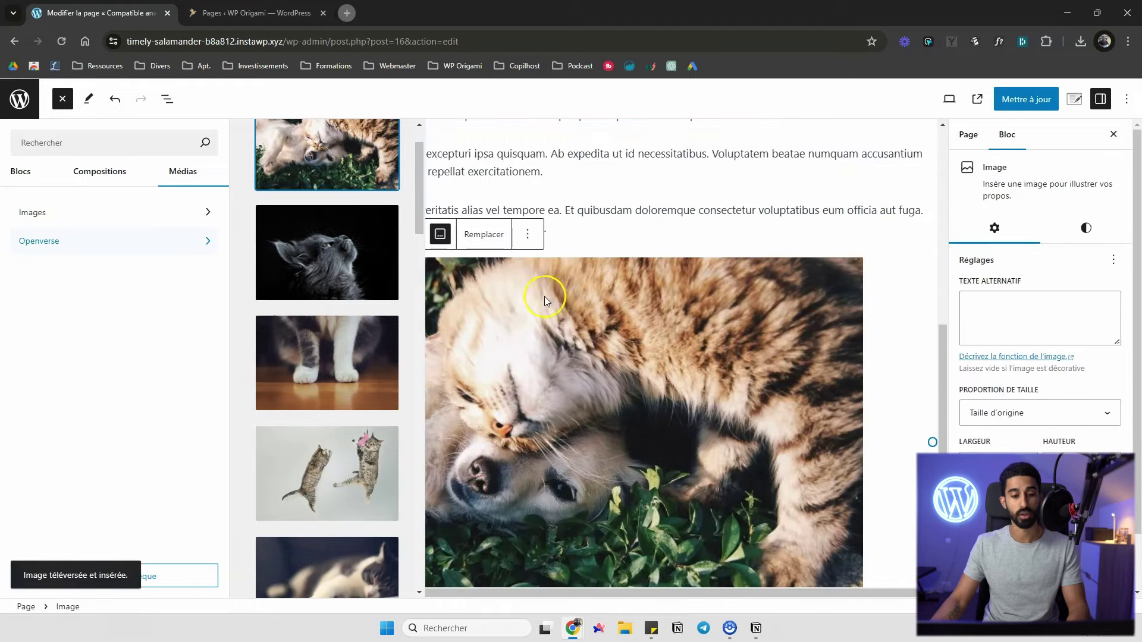
{"action": "left_click_drag", "start_coordinate": [375, 234], "coordinate": [581, 232]}
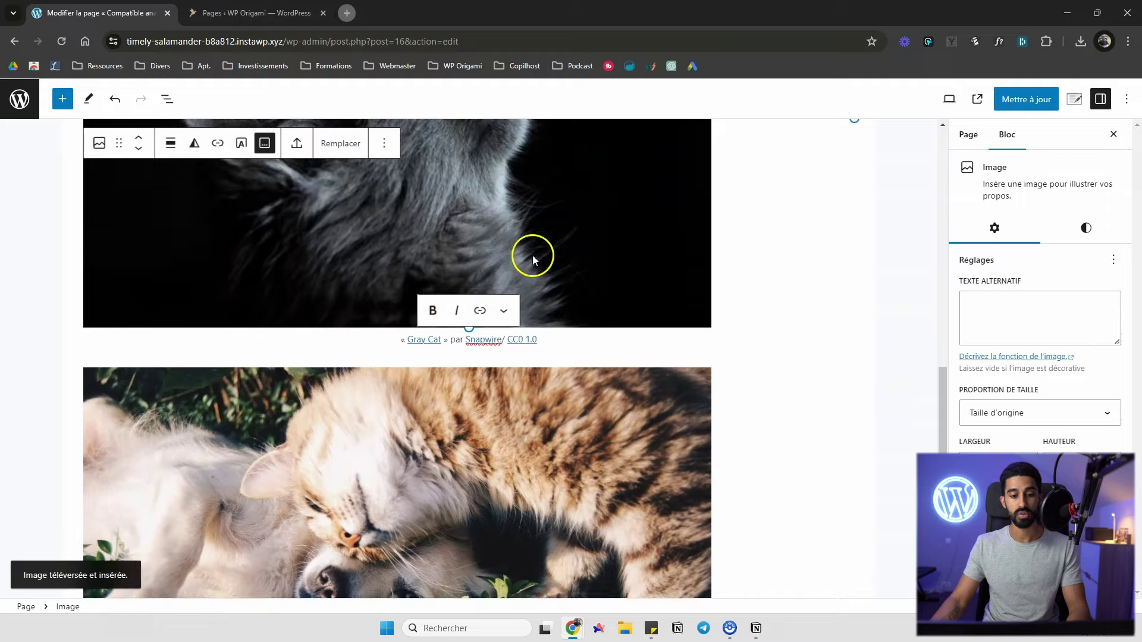
Open the permalink settings and examine the available structures and the optional category and tag prefixes
{"action": "left_click", "coordinate": [454, 291]}
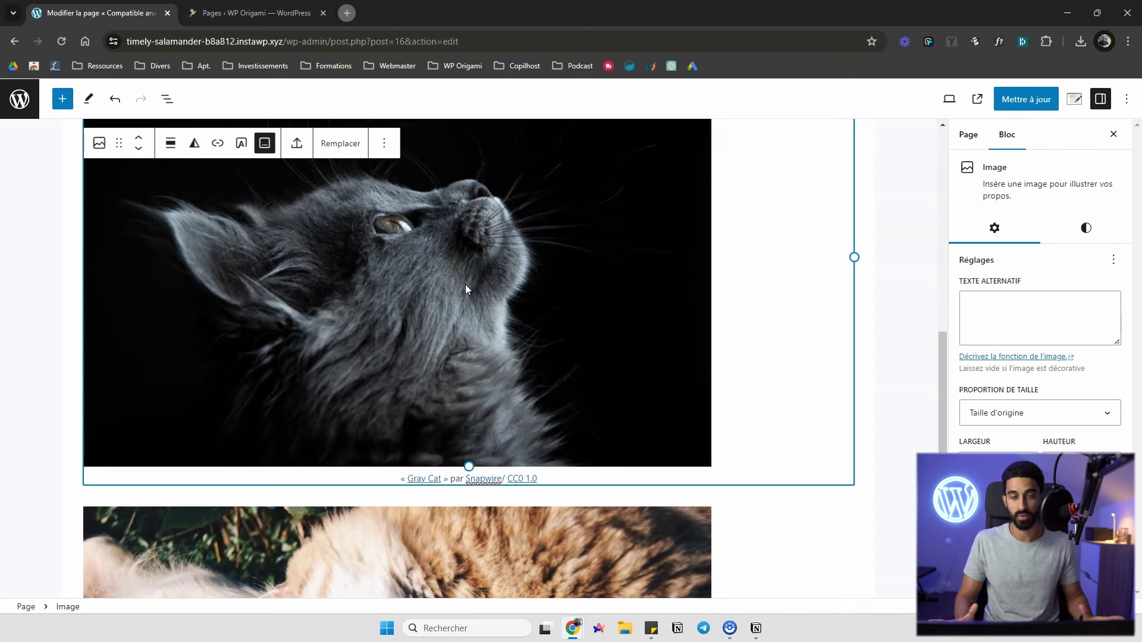
{"action": "left_click", "coordinate": [84, 321]}
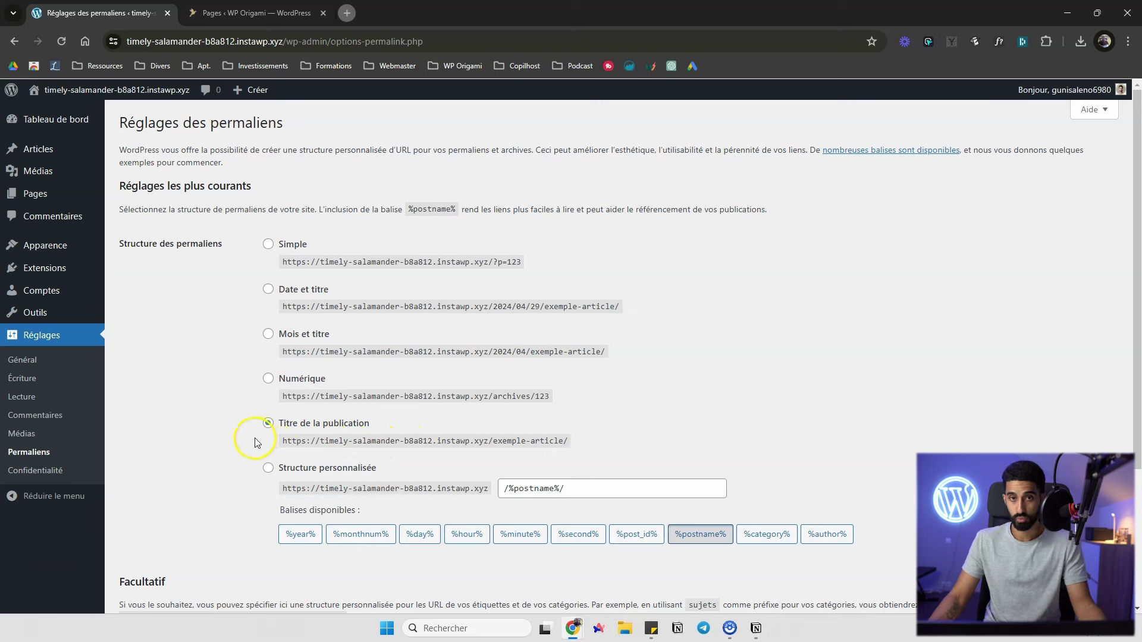
{"action": "scroll", "coordinate": [259, 445], "scroll_direction": "down", "scroll_amount": 1}
{"action": "scroll", "coordinate": [259, 445], "scroll_direction": "down", "scroll_amount": 3}
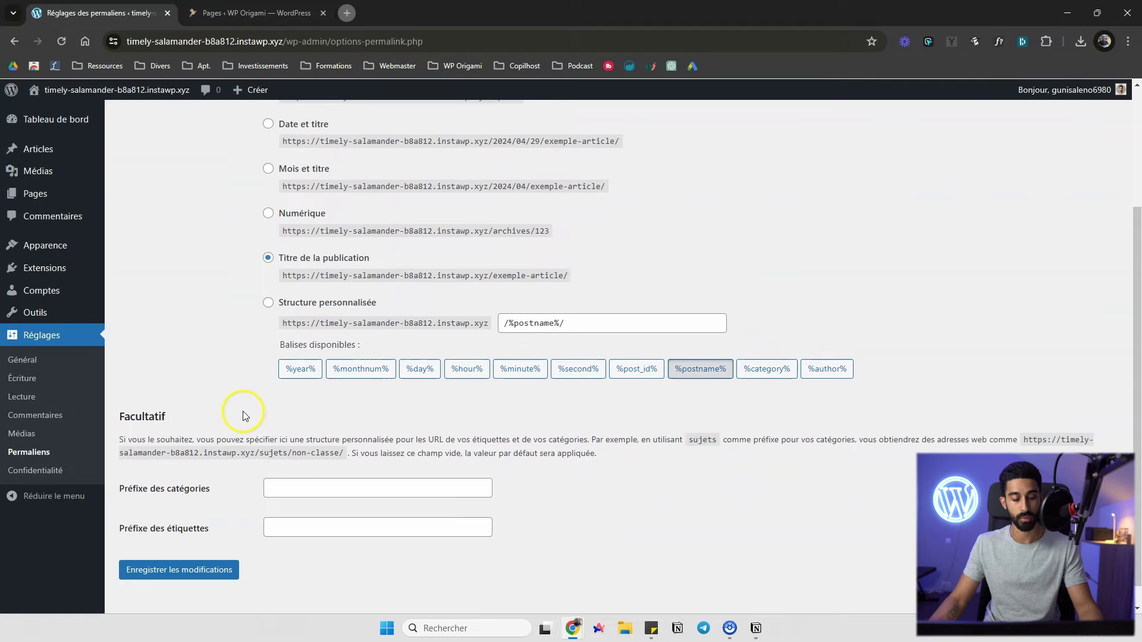
{"action": "scroll", "coordinate": [238, 413], "scroll_direction": "up", "scroll_amount": 4}
{"action": "scroll", "coordinate": [236, 420], "scroll_direction": "down", "scroll_amount": 2}
{"action": "scroll", "coordinate": [236, 420], "scroll_direction": "down", "scroll_amount": 2}
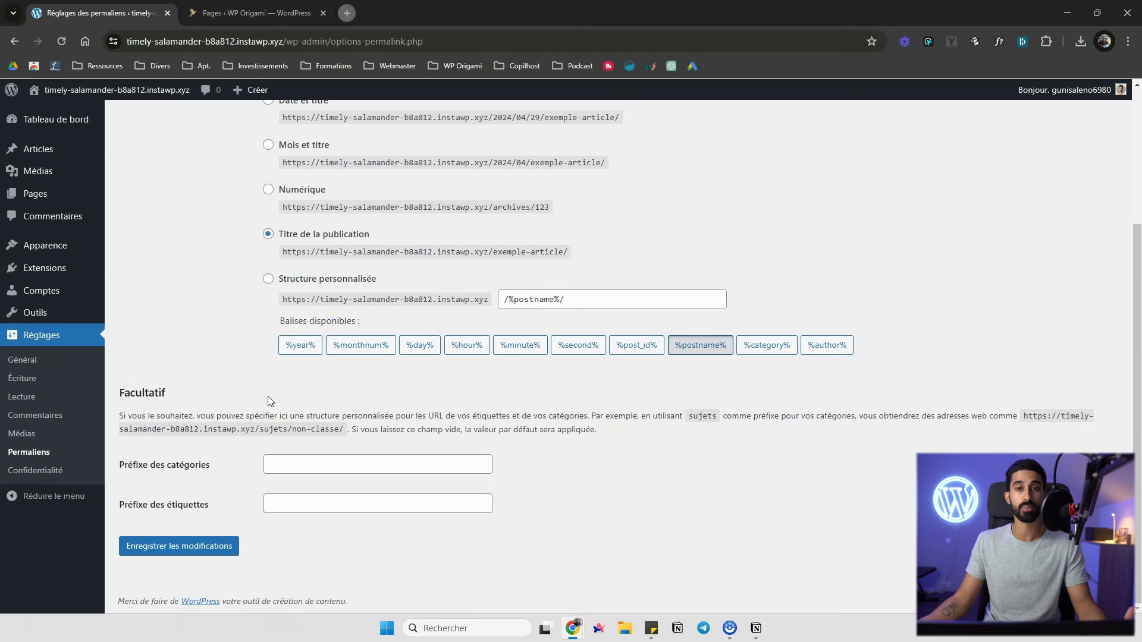
Switch to the WP Origami site's permalink settings and review the category prefix and the SureCart product, checkout and collection permalinks
{"action": "key", "text": "ctrl+Tab"}
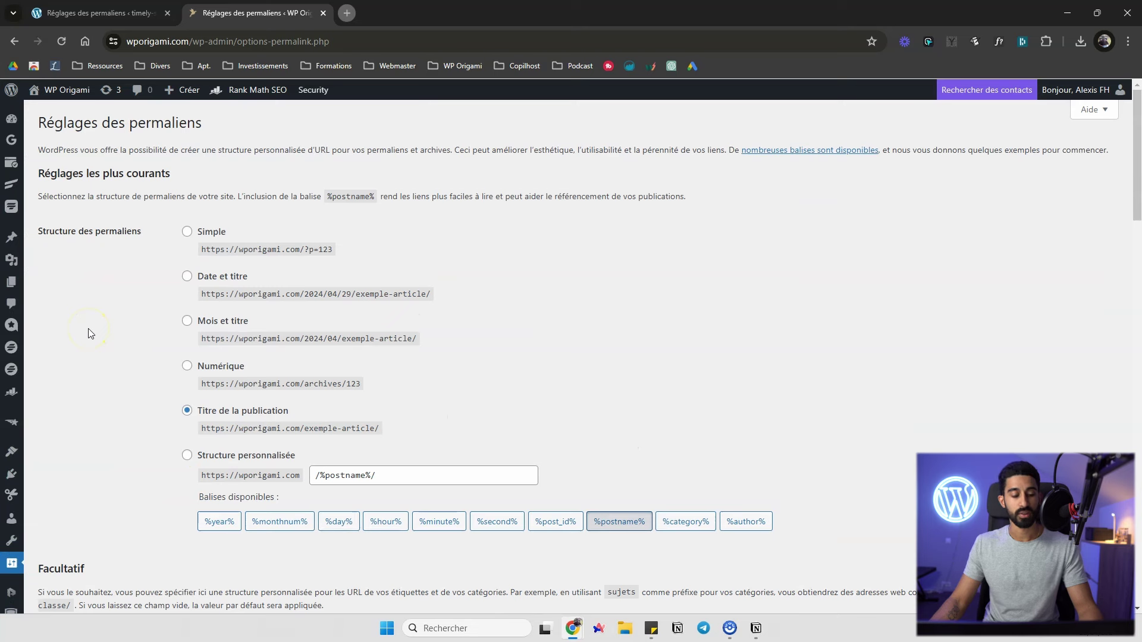
{"action": "scroll", "coordinate": [88, 330], "scroll_direction": "down", "scroll_amount": 1}
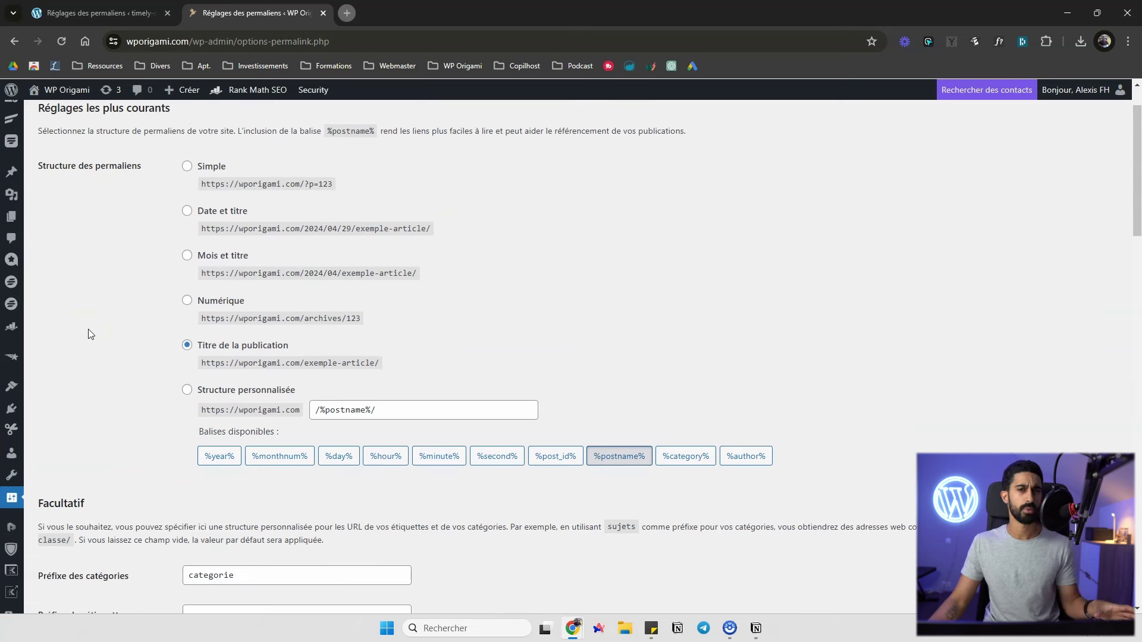
{"action": "scroll", "coordinate": [88, 330], "scroll_direction": "down", "scroll_amount": 4}
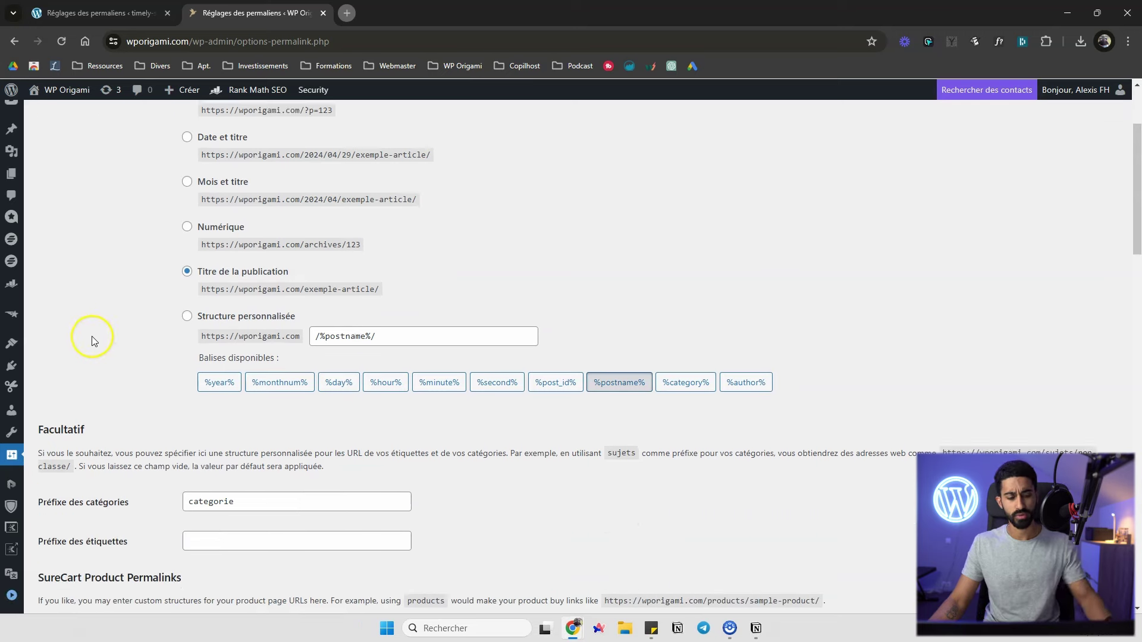
{"action": "scroll", "coordinate": [88, 338], "scroll_direction": "down", "scroll_amount": 2}
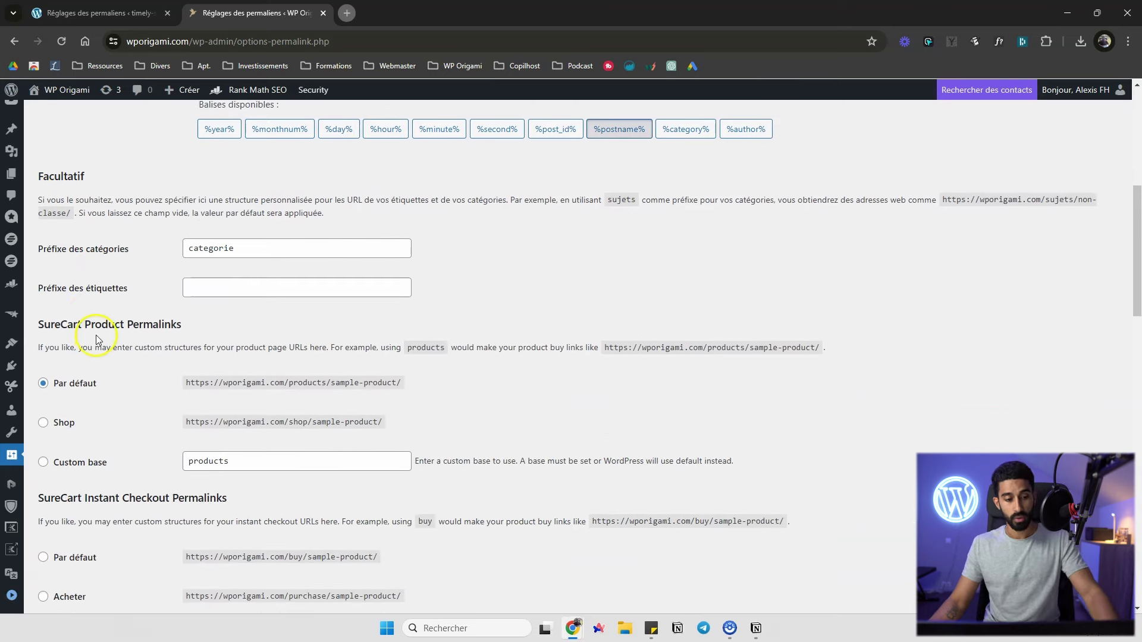
{"action": "scroll", "coordinate": [95, 334], "scroll_direction": "up", "scroll_amount": 6}
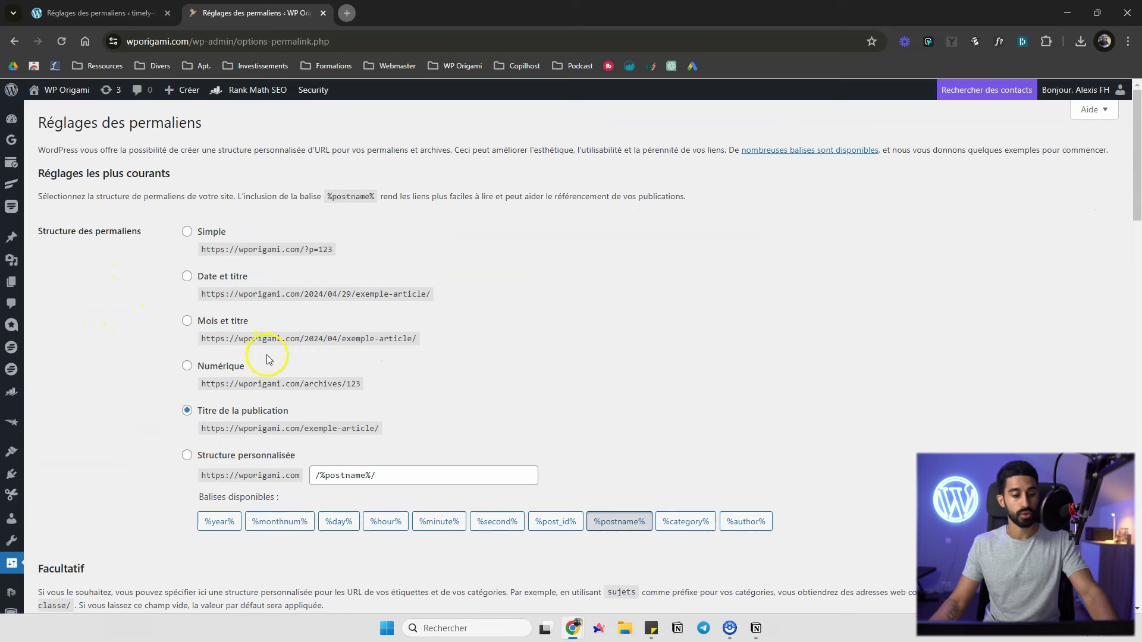
{"action": "scroll", "coordinate": [266, 395], "scroll_direction": "down", "scroll_amount": 9}
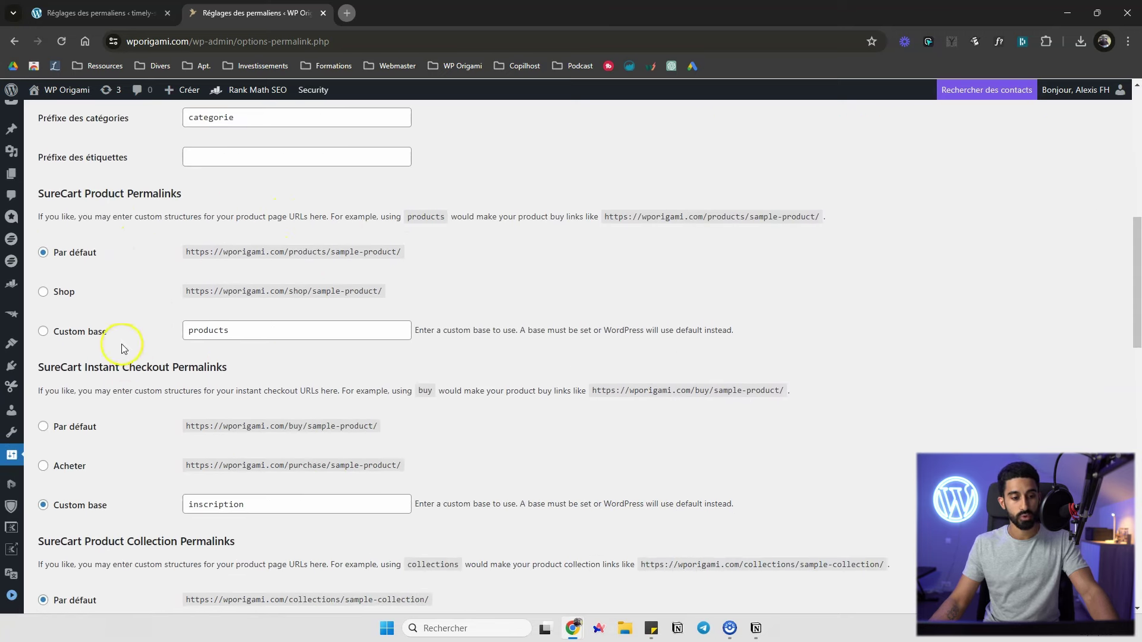
{"action": "scroll", "coordinate": [119, 310], "scroll_direction": "down", "scroll_amount": 2}
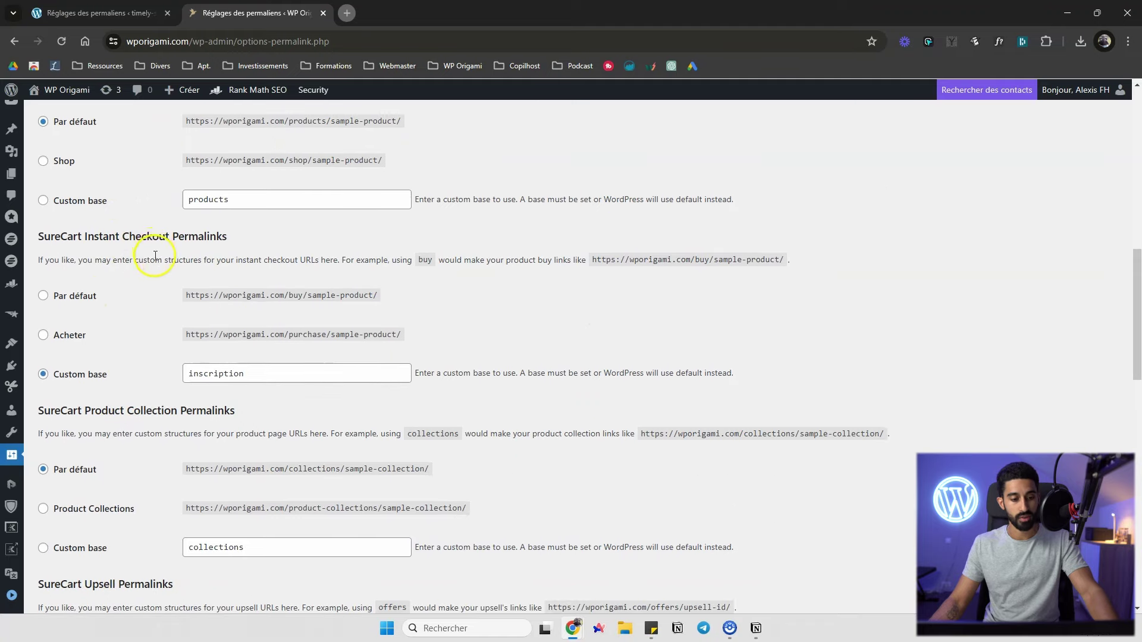
Examine the LearnDash permalink slugs, the nested URLs option and the LearnDash taxonomy permalinks
{"action": "scroll", "coordinate": [152, 255], "scroll_direction": "down", "scroll_amount": 7}
{"action": "scroll", "coordinate": [137, 244], "scroll_direction": "down", "scroll_amount": 2}
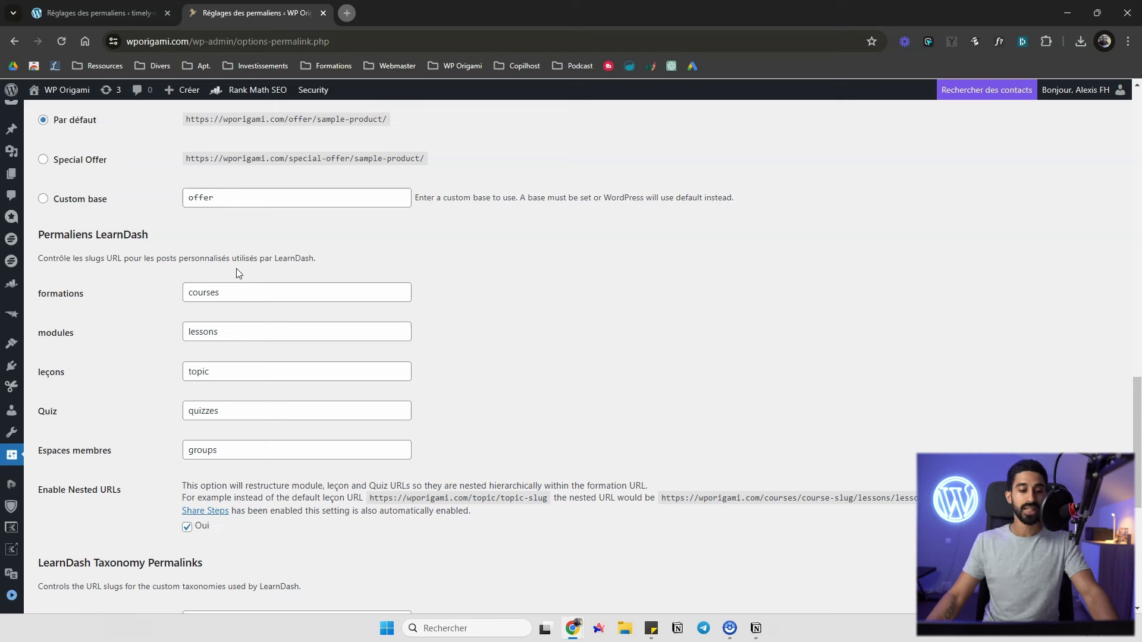
{"action": "scroll", "coordinate": [214, 244], "scroll_direction": "down", "scroll_amount": 2}
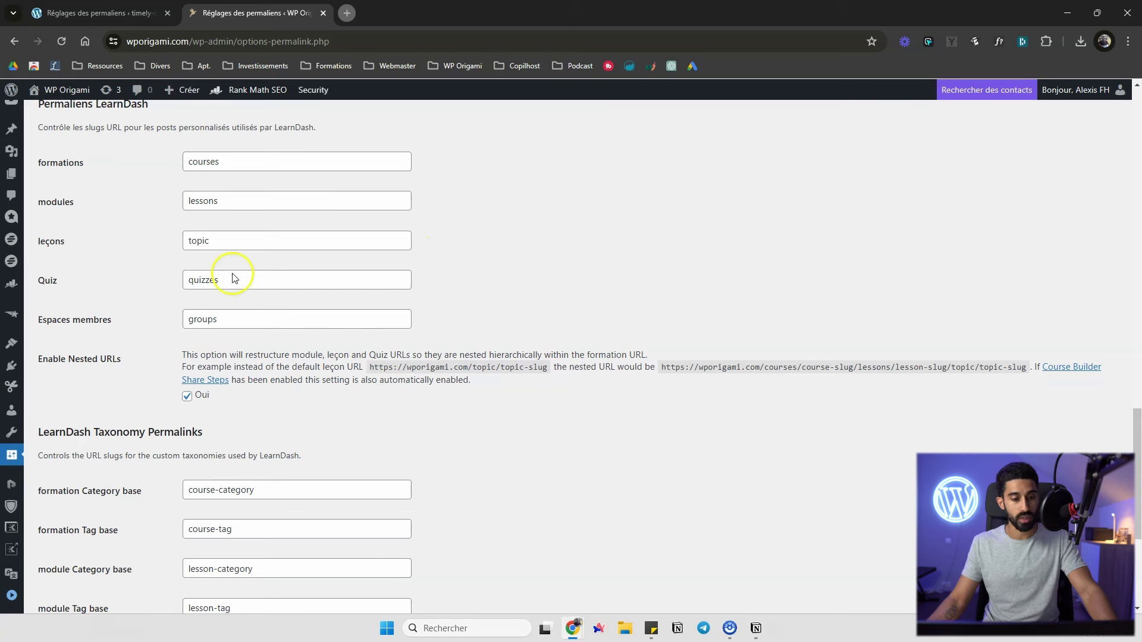
{"action": "scroll", "coordinate": [234, 273], "scroll_direction": "up", "scroll_amount": 2}
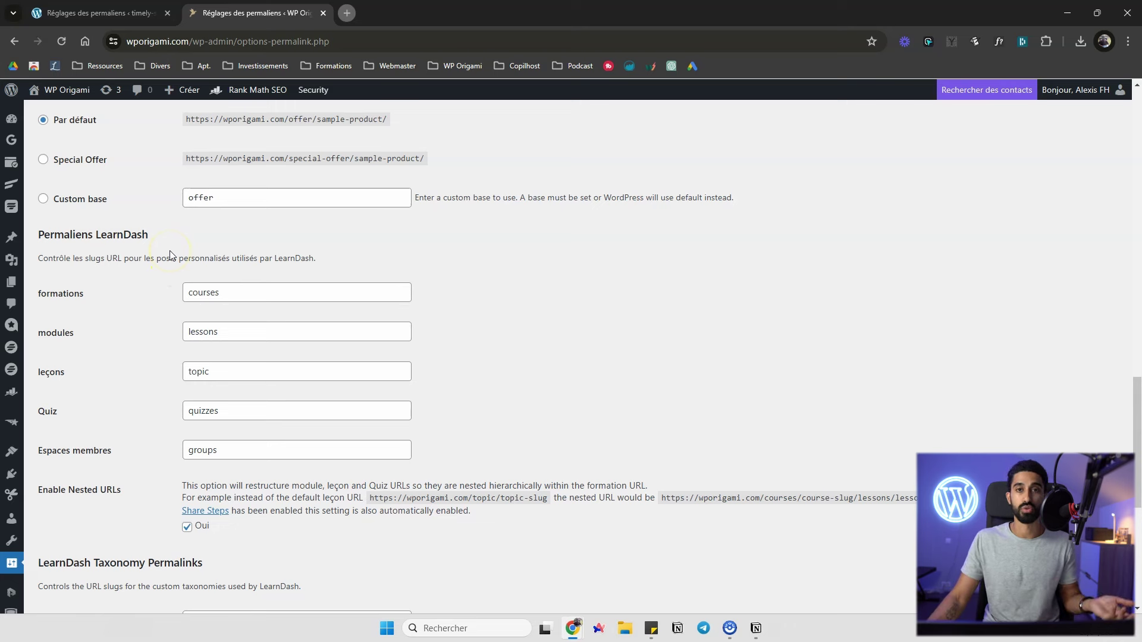
{"action": "scroll", "coordinate": [164, 237], "scroll_direction": "down", "scroll_amount": 1}
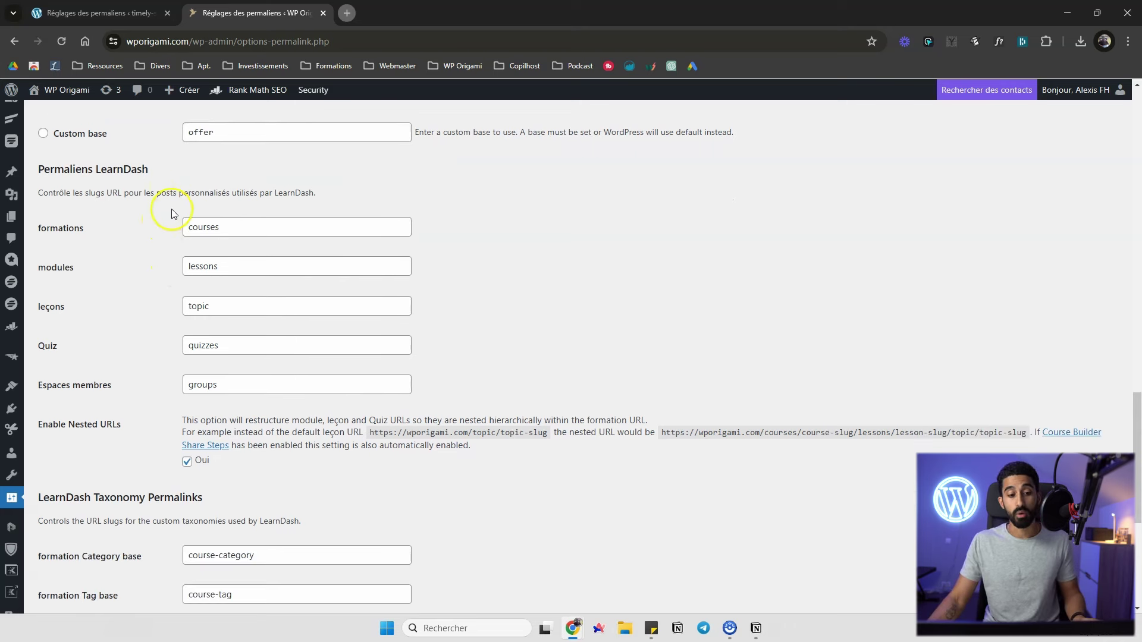
{"action": "scroll", "coordinate": [156, 276], "scroll_direction": "up", "scroll_amount": 1}
{"action": "scroll", "coordinate": [157, 284], "scroll_direction": "down", "scroll_amount": 1}
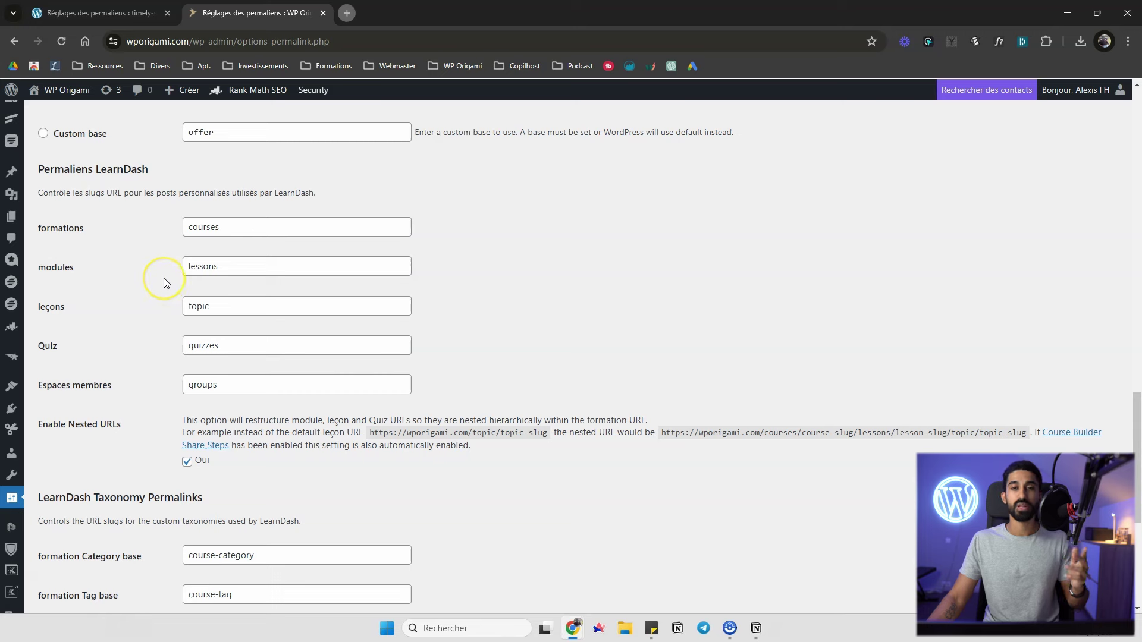
{"action": "scroll", "coordinate": [163, 277], "scroll_direction": "down", "scroll_amount": 3}
{"action": "scroll", "coordinate": [161, 277], "scroll_direction": "up", "scroll_amount": 4}
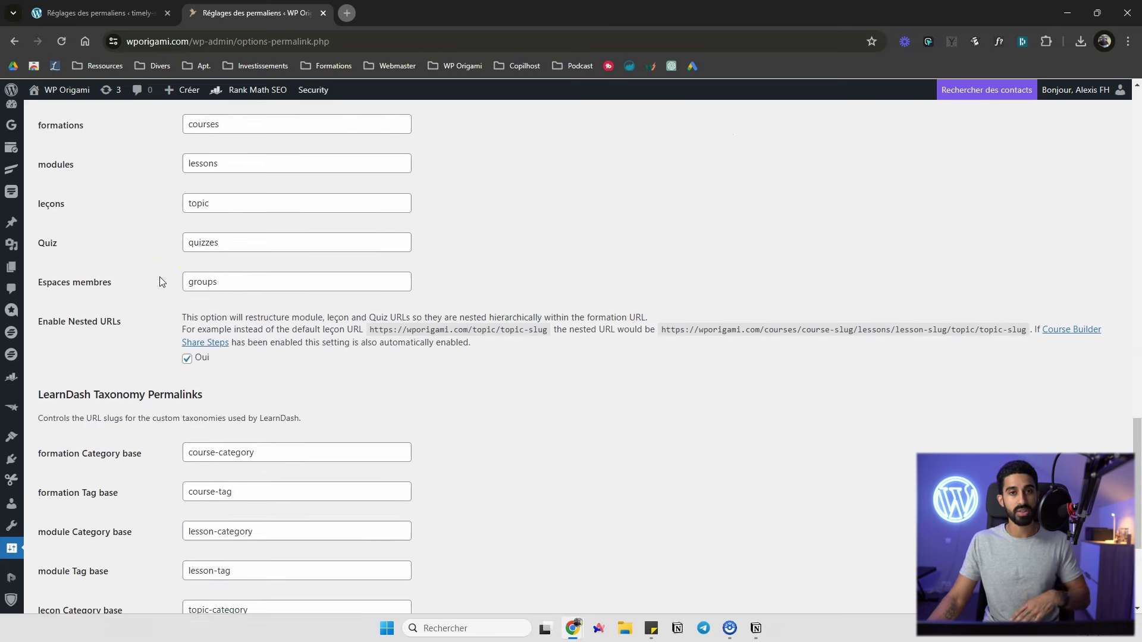
{"action": "scroll", "coordinate": [160, 277], "scroll_direction": "down", "scroll_amount": 2}
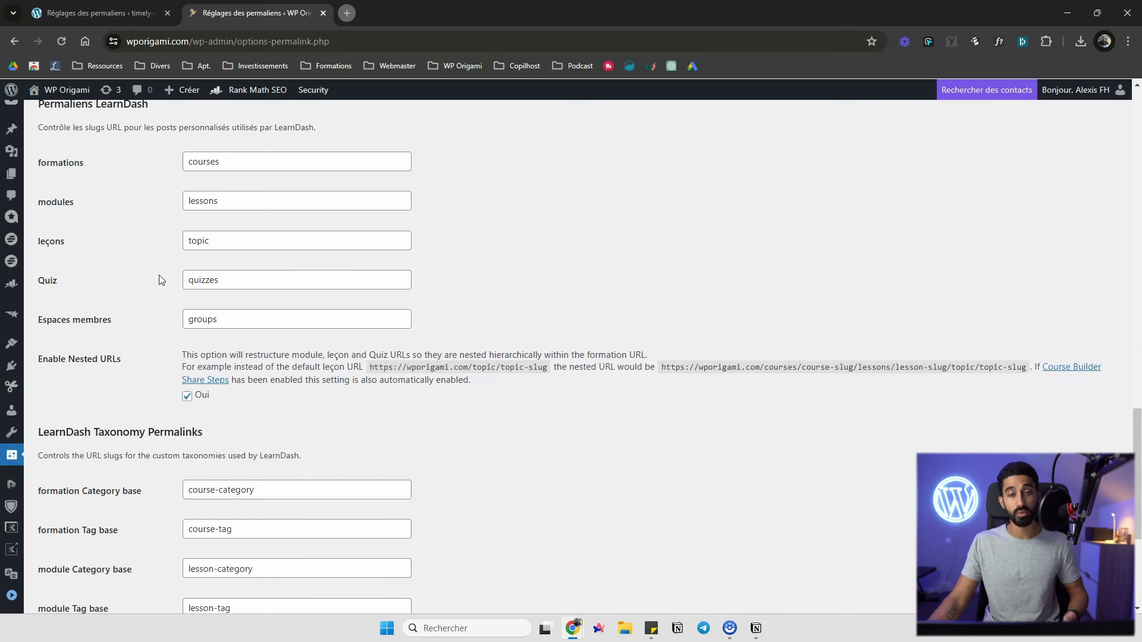
{"action": "scroll", "coordinate": [179, 282], "scroll_direction": "up", "scroll_amount": 4}
{"action": "scroll", "coordinate": [187, 295], "scroll_direction": "down", "scroll_amount": 2}
{"action": "scroll", "coordinate": [187, 294], "scroll_direction": "down", "scroll_amount": 6}
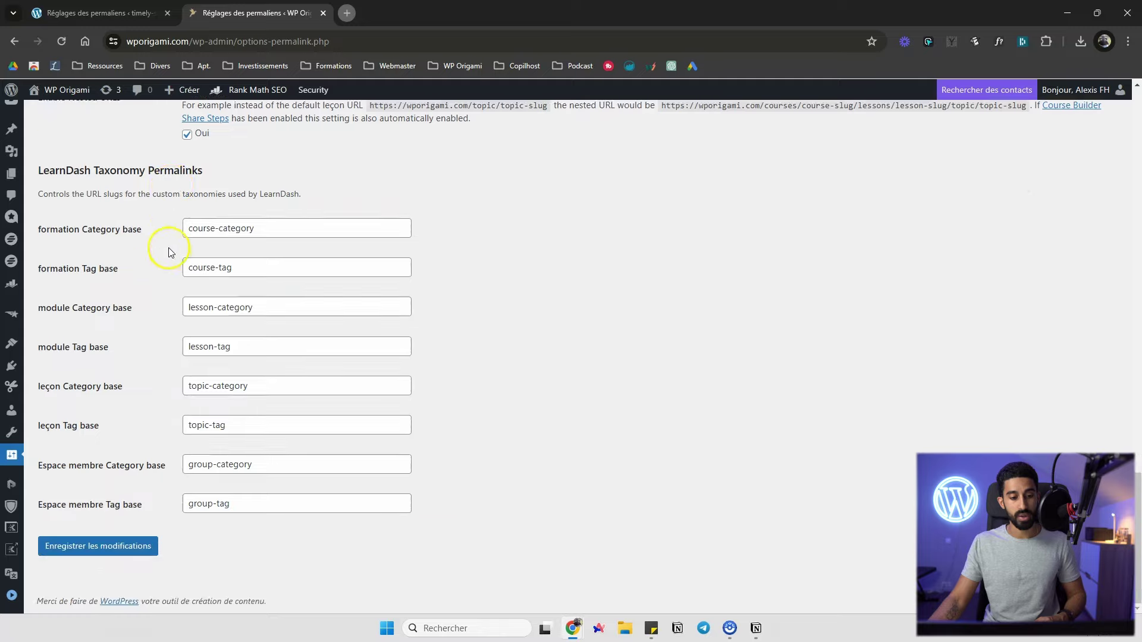
{"action": "scroll", "coordinate": [166, 349], "scroll_direction": "up", "scroll_amount": 7}
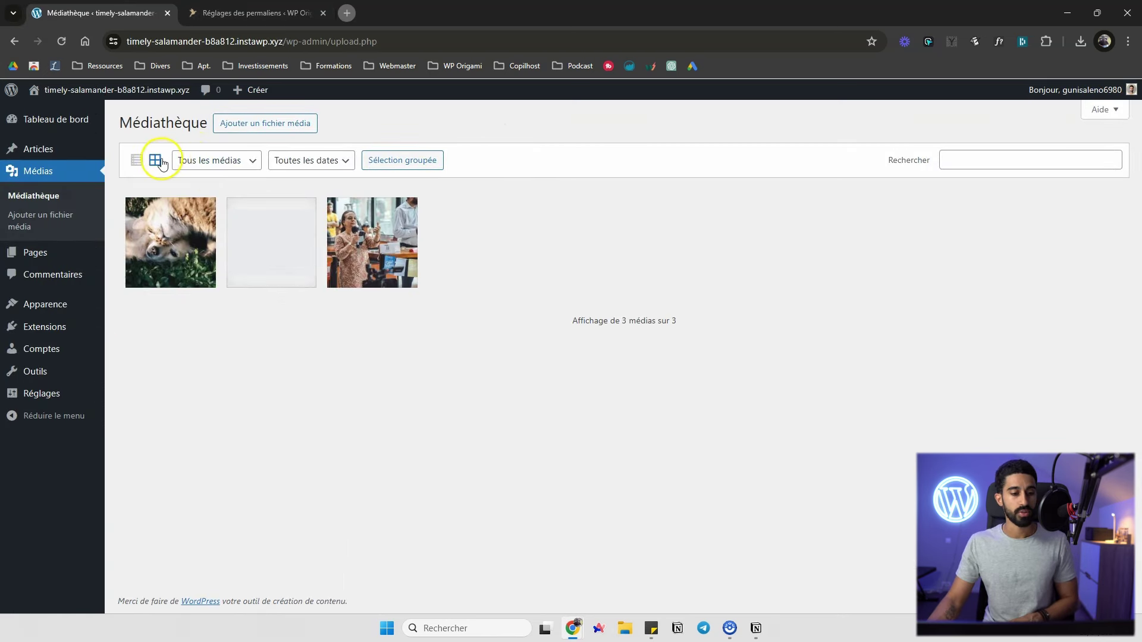
Look through the media type and date filter choices in the media library's grid view
{"action": "left_click", "coordinate": [224, 160]}
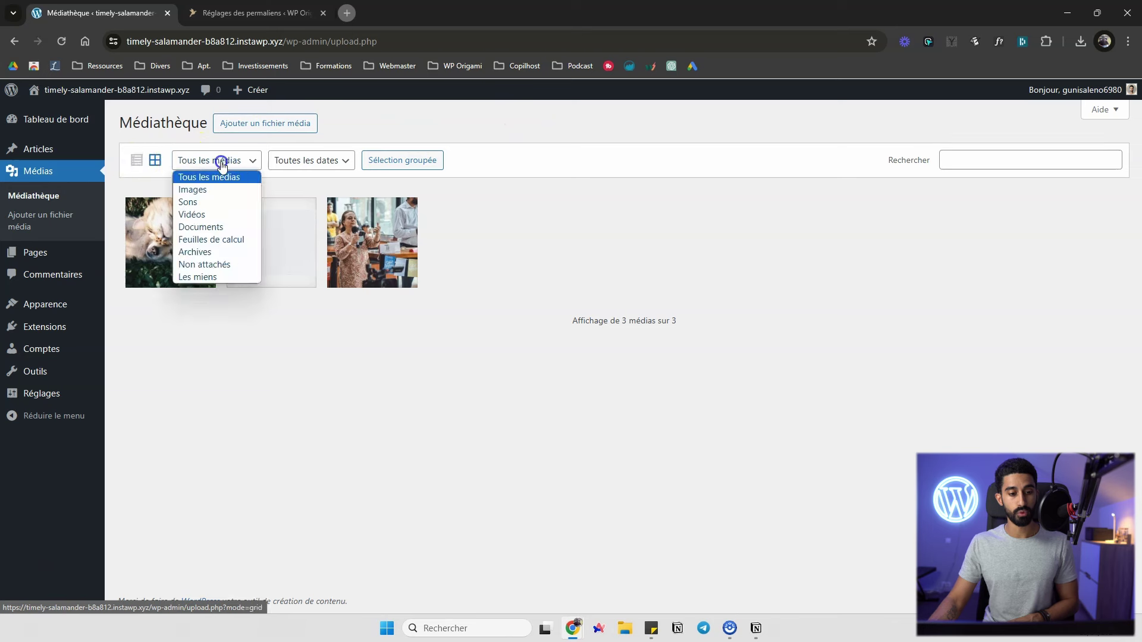
{"action": "left_click", "coordinate": [288, 159]}
{"action": "left_click", "coordinate": [458, 122]}
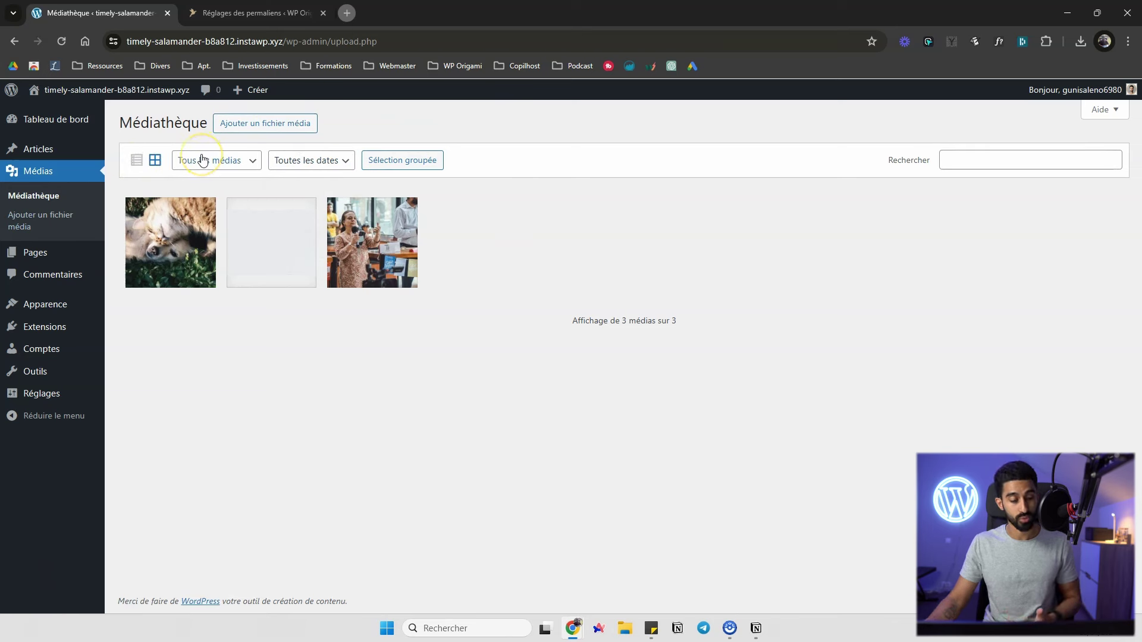
Switch the media library to list view and copy the URL of image.jpeg
{"action": "left_click", "coordinate": [136, 166]}
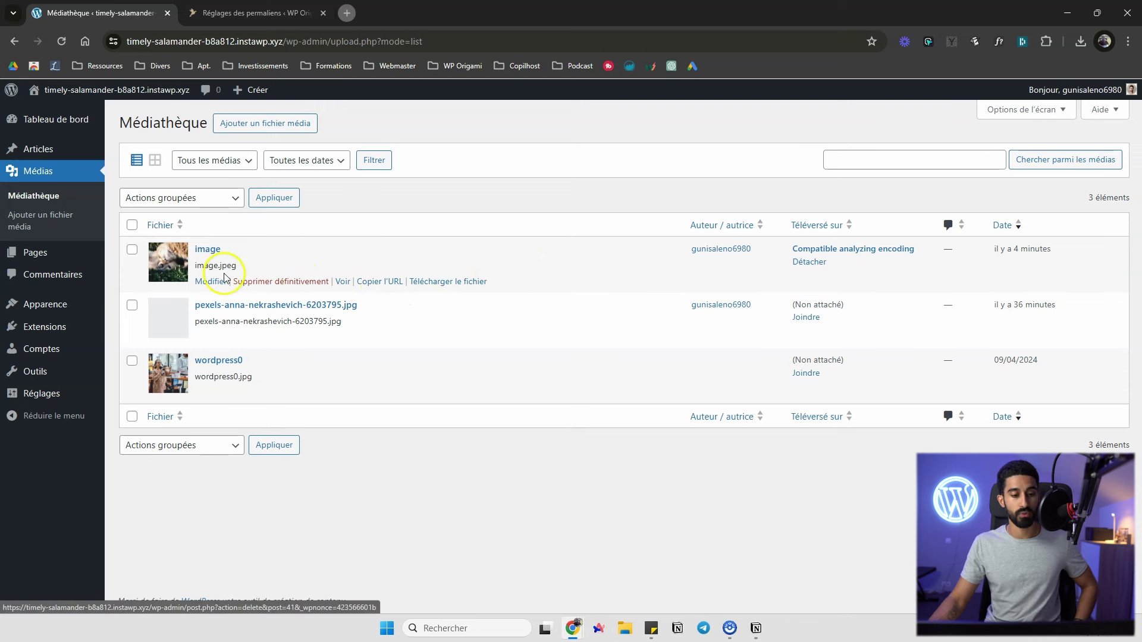
{"action": "left_click", "coordinate": [384, 282]}
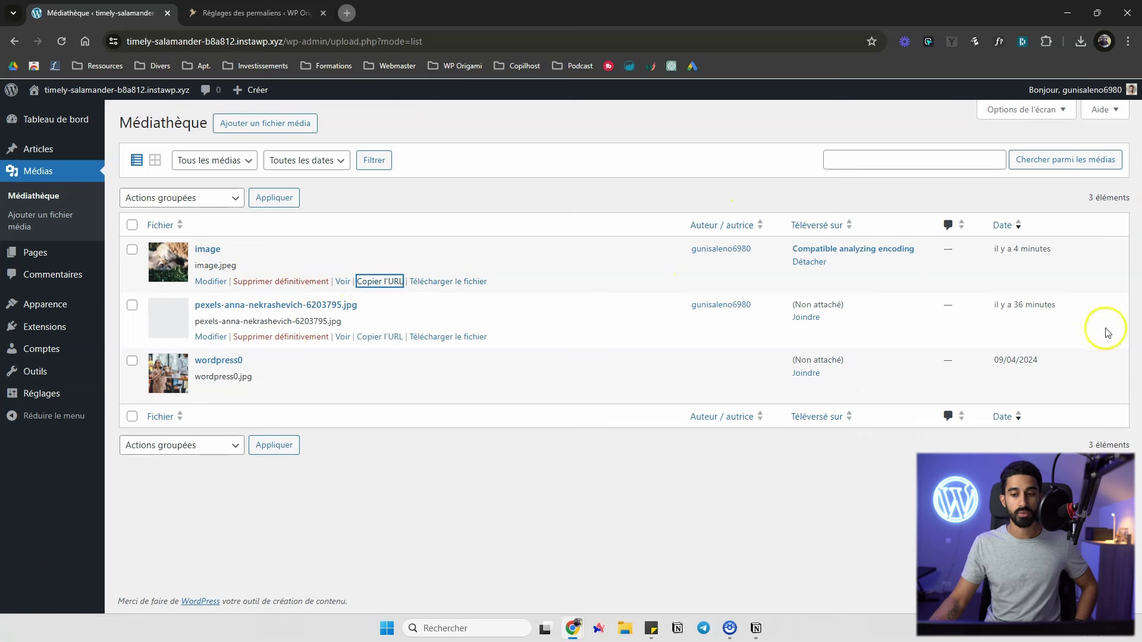
Check the media list's screen options, as well as its media type and date filter choices
{"action": "left_click", "coordinate": [1005, 110]}
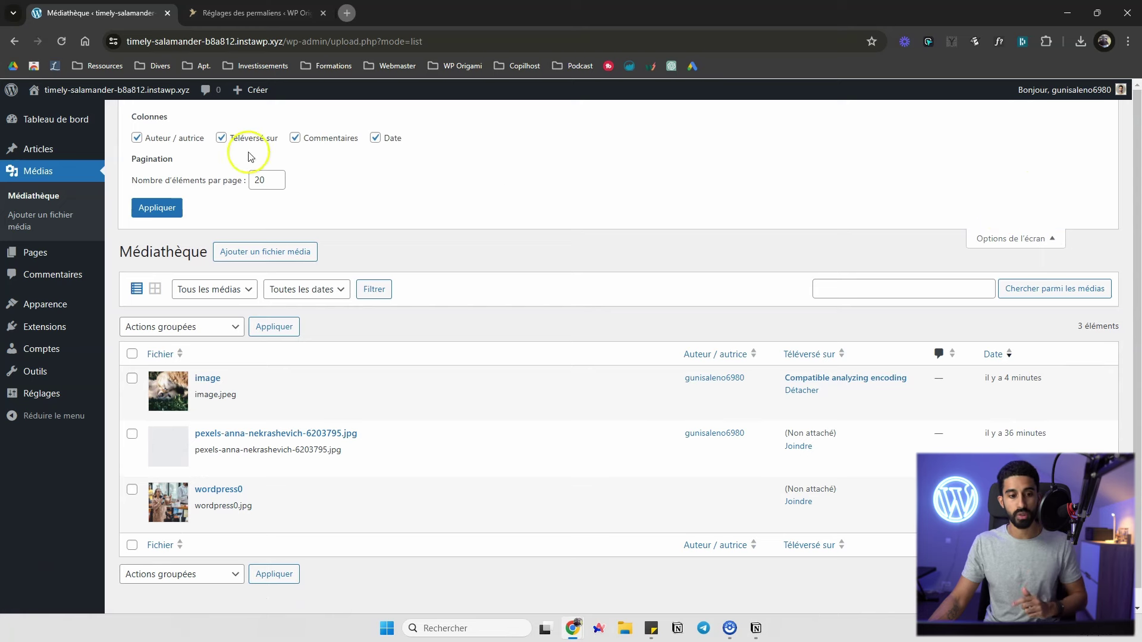
{"action": "left_click", "coordinate": [1011, 240]}
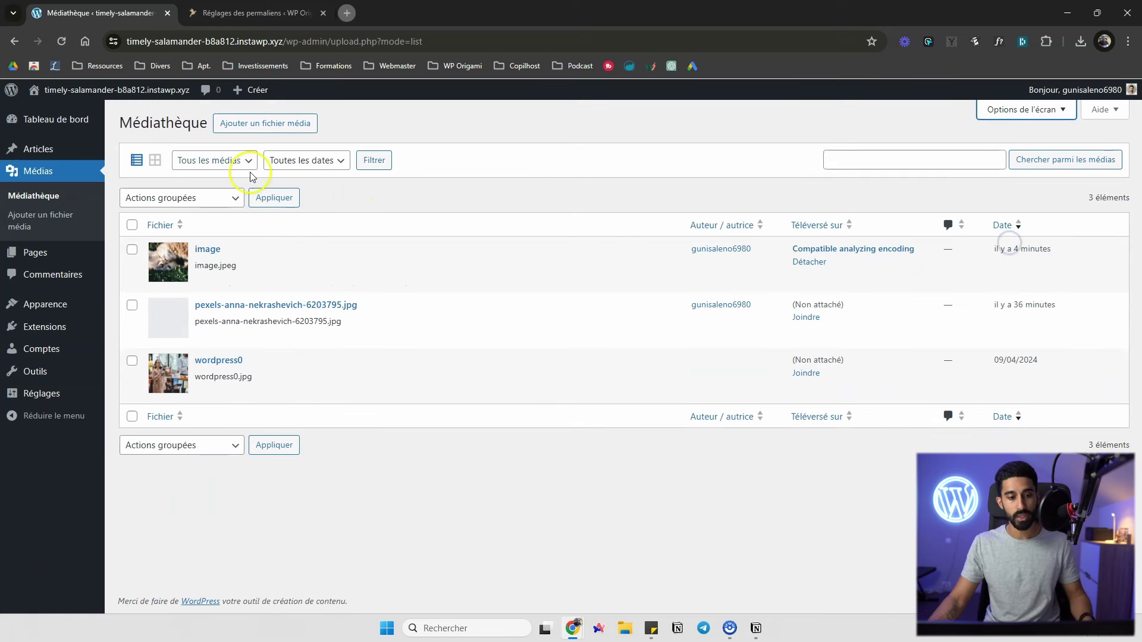
{"action": "left_click", "coordinate": [217, 160]}
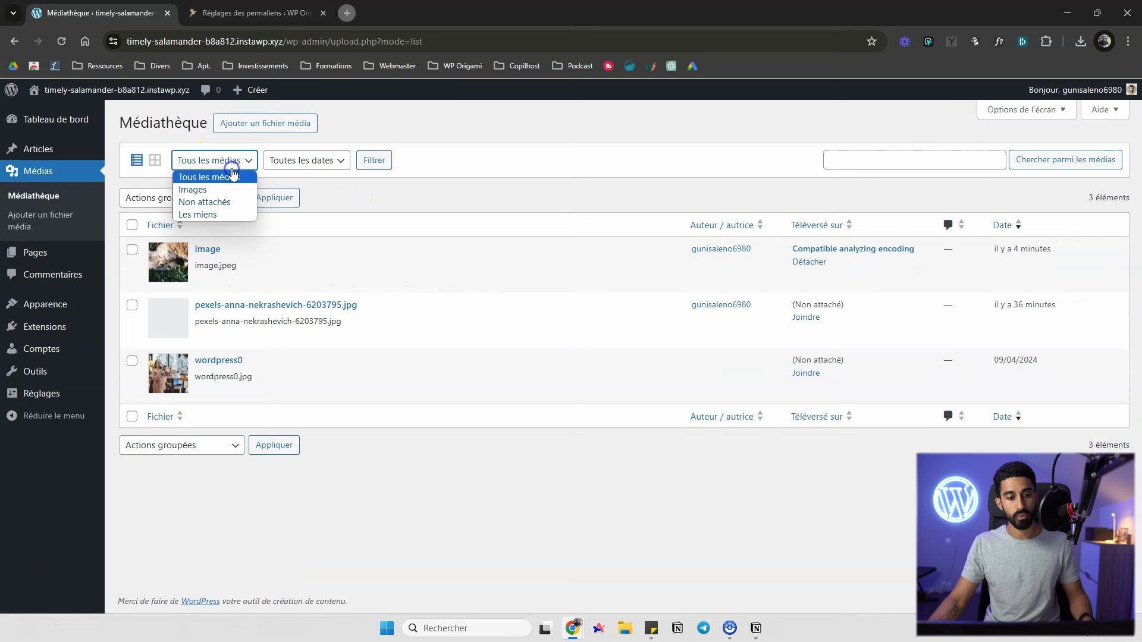
{"action": "left_click", "coordinate": [308, 162]}
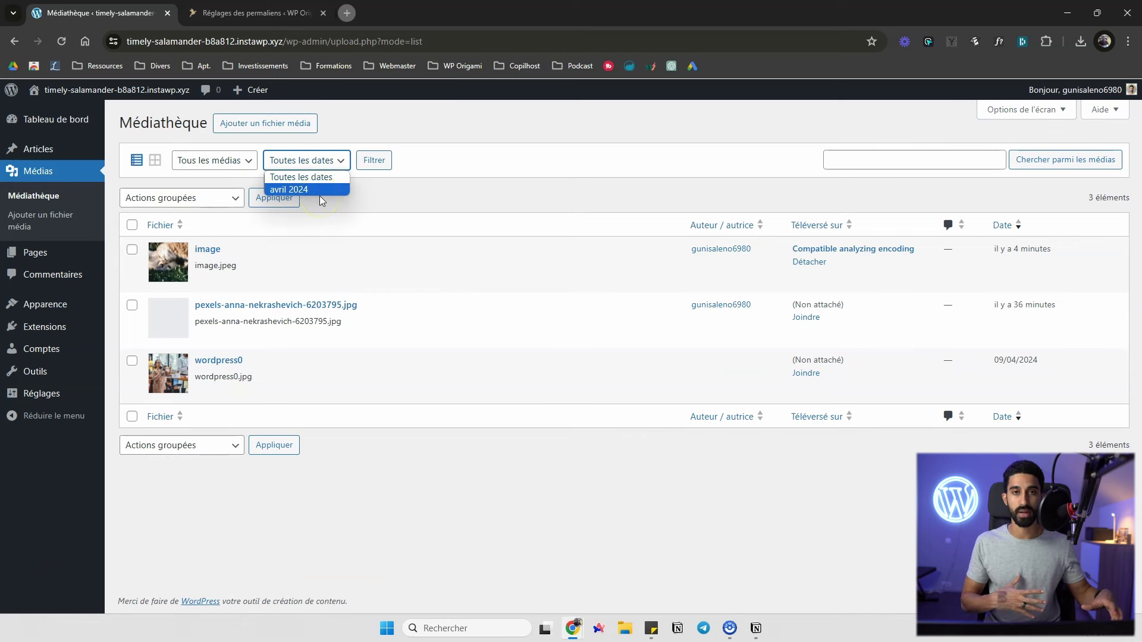
{"action": "left_click", "coordinate": [226, 160]}
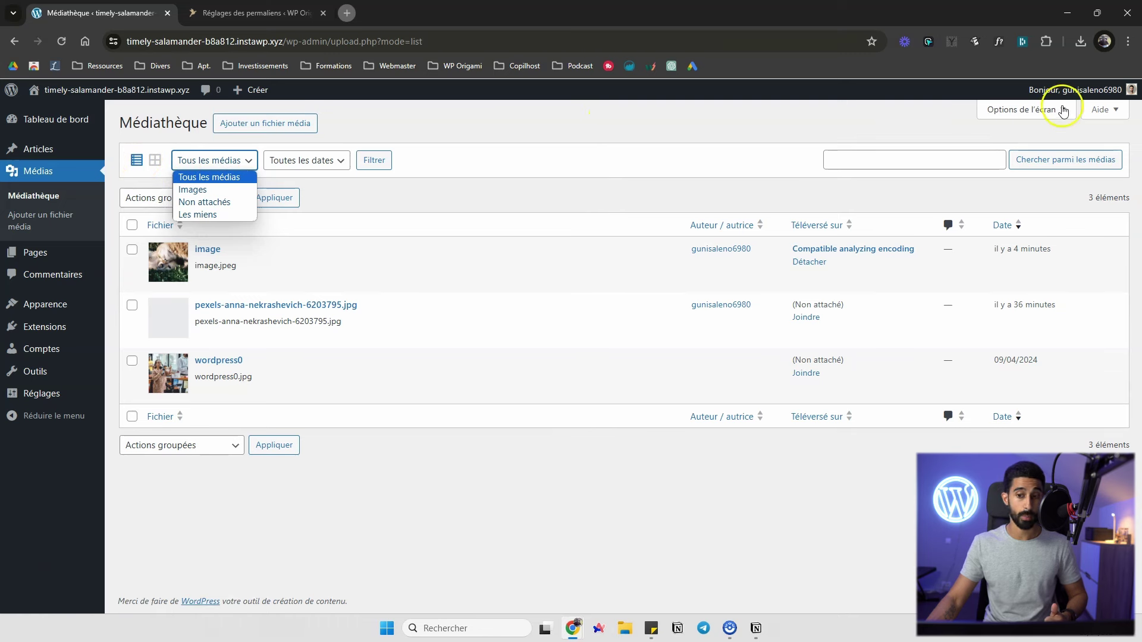
{"action": "left_click", "coordinate": [392, 136]}
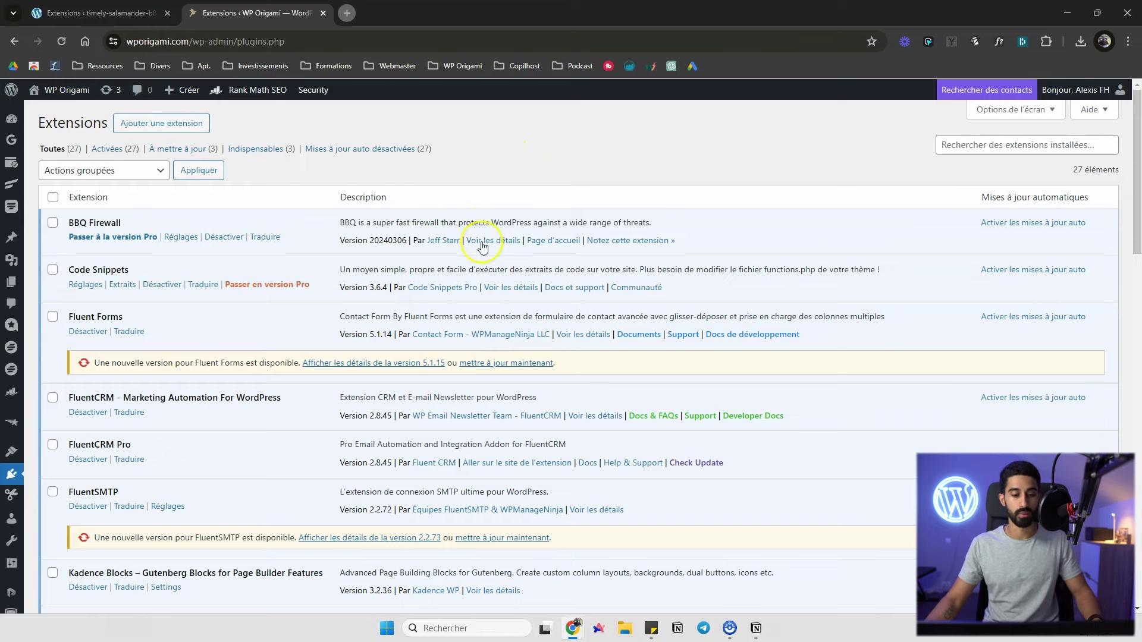
View the version 5.1.15 details of Fluent Forms in the installed extensions, read its changelog, and close the details
{"action": "scroll", "coordinate": [396, 282], "scroll_direction": "down", "scroll_amount": 2}
{"action": "scroll", "coordinate": [404, 265], "scroll_direction": "up", "scroll_amount": 1}
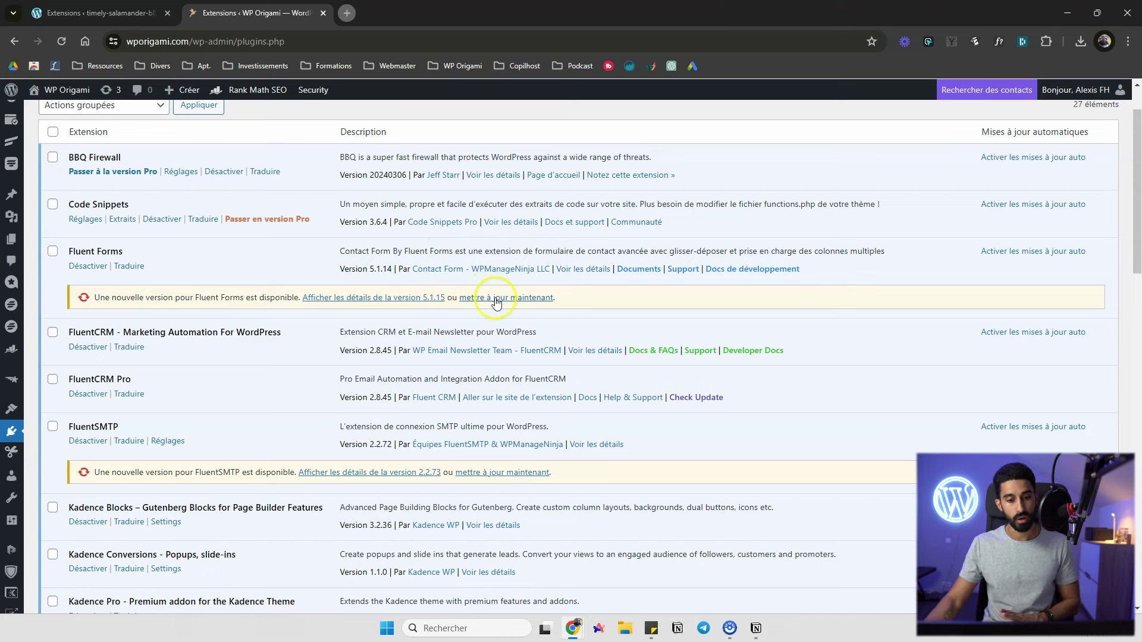
{"action": "left_click", "coordinate": [386, 298]}
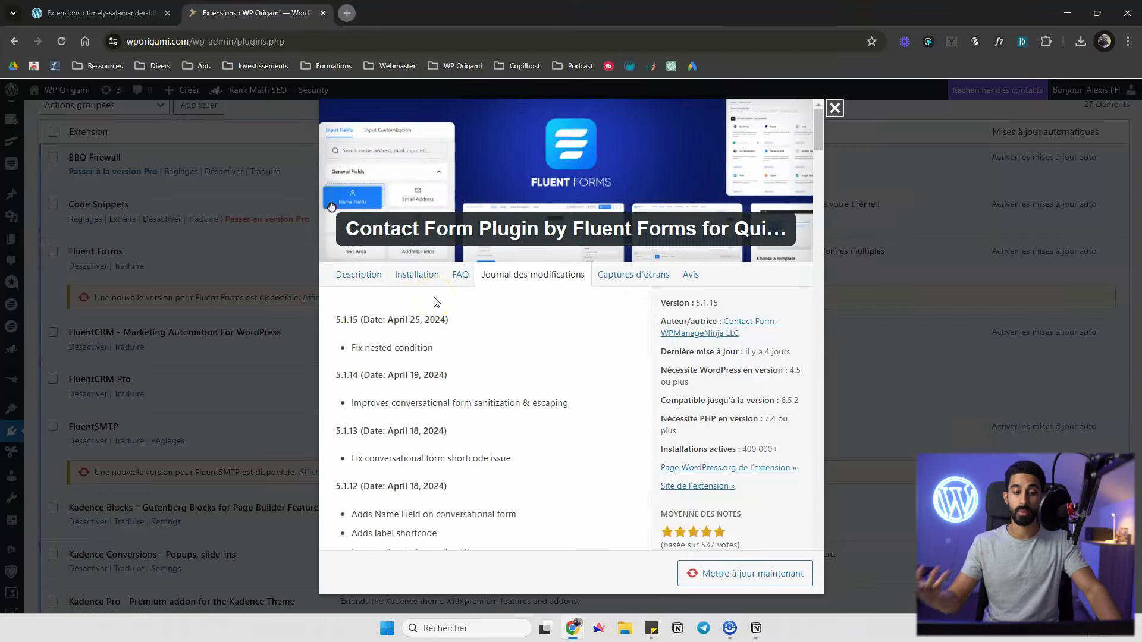
{"action": "left_click_drag", "start_coordinate": [434, 348], "coordinate": [359, 340]}
{"action": "left_click", "coordinate": [374, 340]}
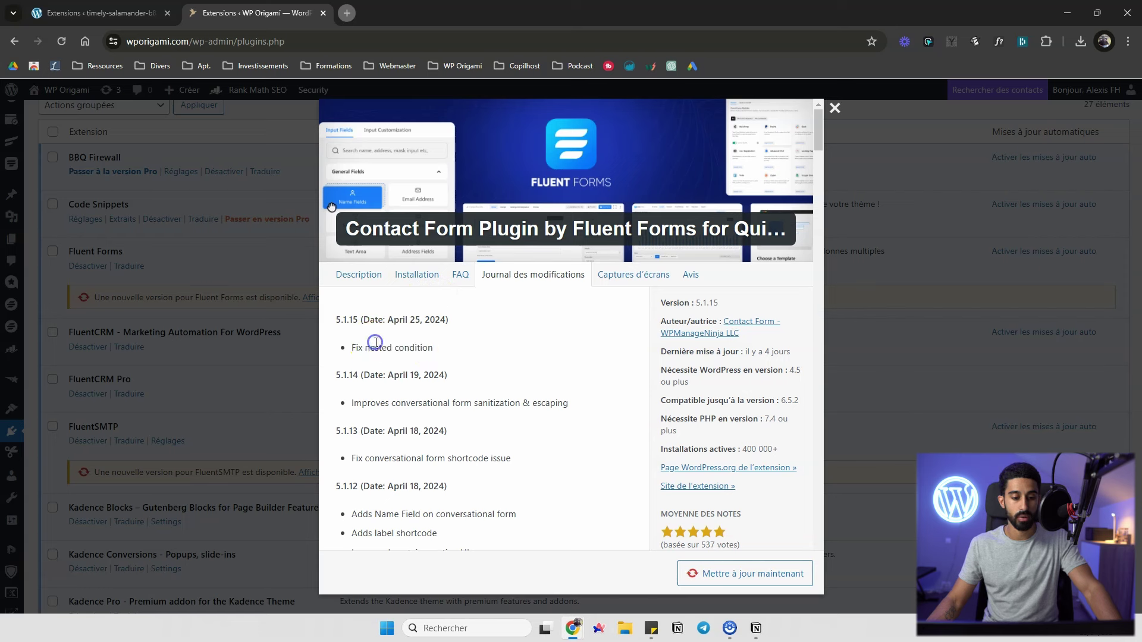
{"action": "left_click", "coordinate": [837, 106]}
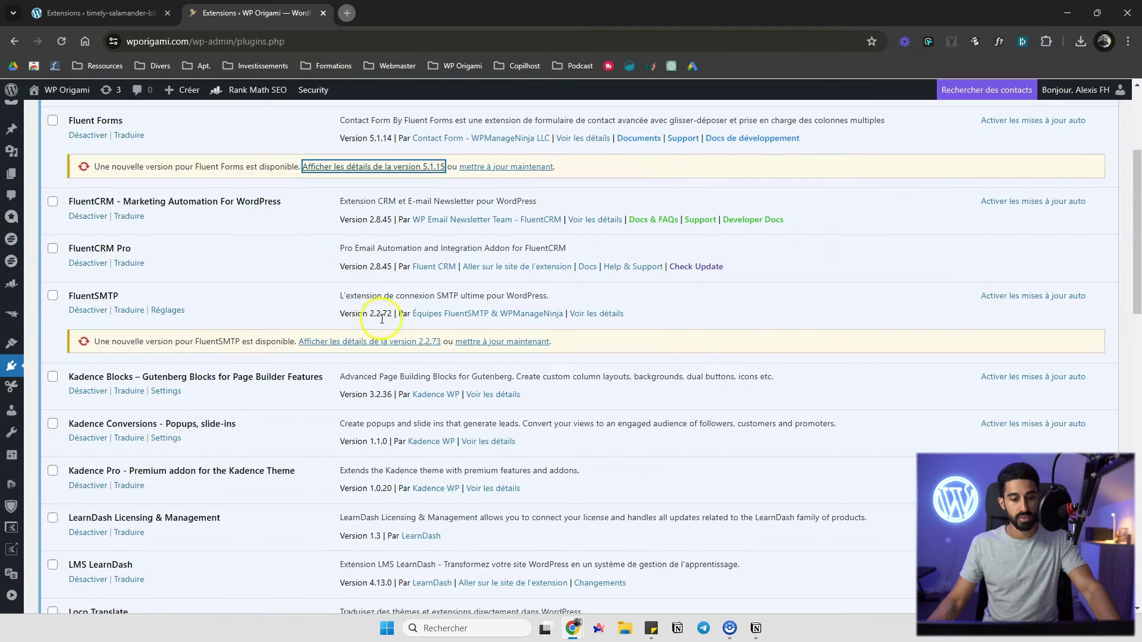
View the version 2.2.73 details of FluentSMTP, compare its two latest changelog entries on PHP compatibility, and close the details
{"action": "left_click", "coordinate": [424, 349]}
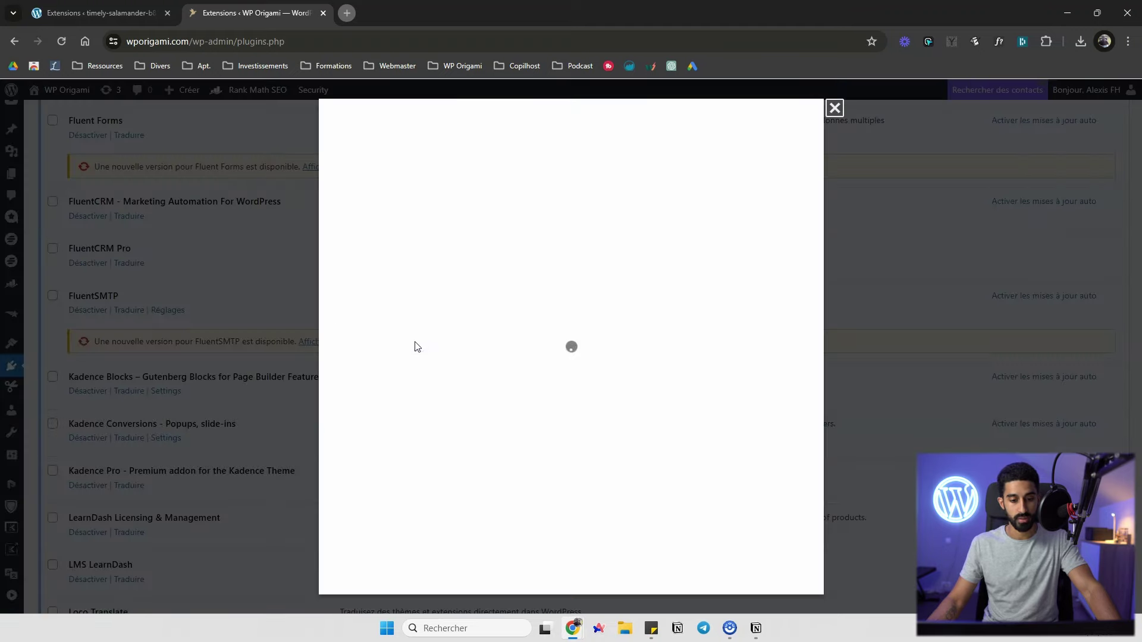
{"action": "left_click_drag", "start_coordinate": [357, 348], "coordinate": [423, 350]}
{"action": "left_click", "coordinate": [440, 348]}
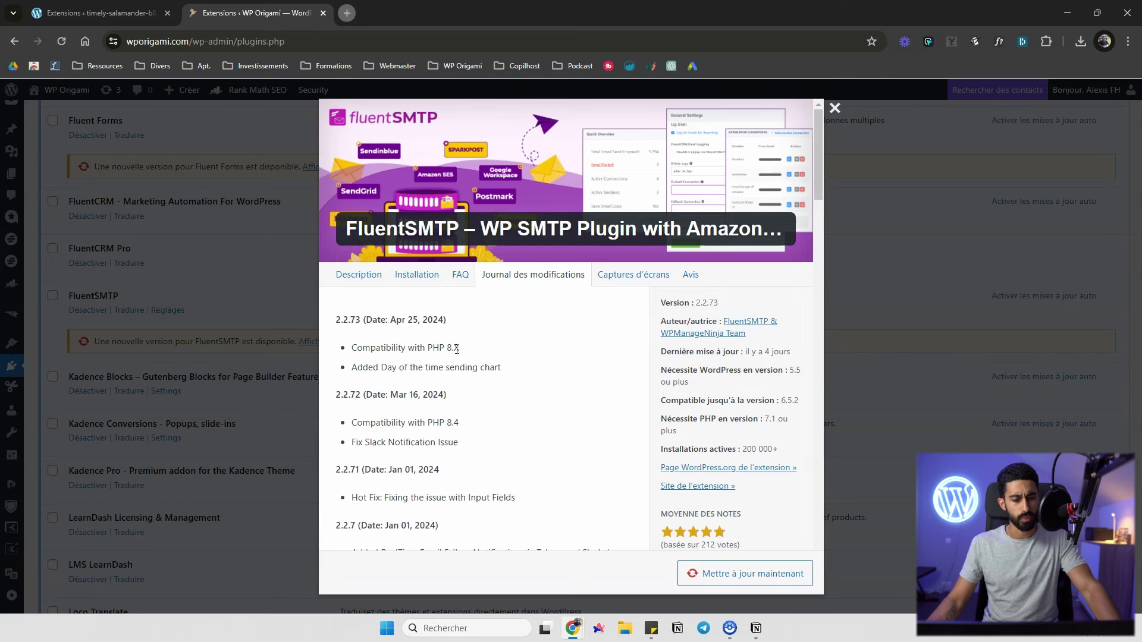
{"action": "scroll", "coordinate": [456, 349], "scroll_direction": "down", "scroll_amount": 1}
{"action": "scroll", "coordinate": [458, 288], "scroll_direction": "down", "scroll_amount": 1}
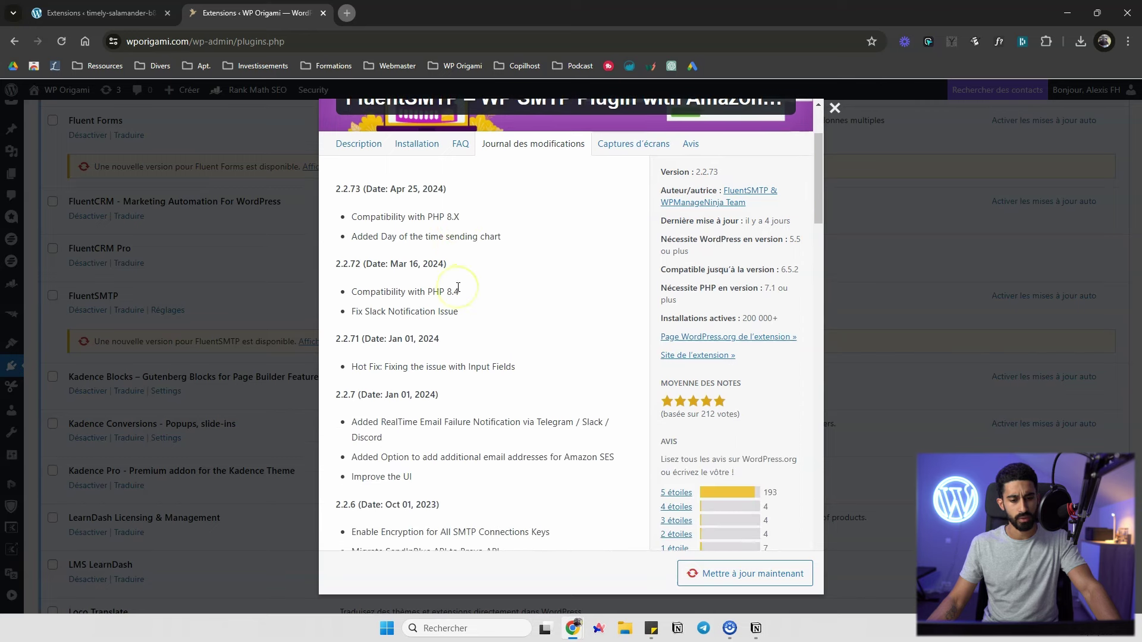
{"action": "scroll", "coordinate": [458, 287], "scroll_direction": "up", "scroll_amount": 2}
{"action": "left_click", "coordinate": [454, 349]}
{"action": "mouse_move", "coordinate": [459, 422]}
{"action": "left_mouse_down"}
{"action": "mouse_move", "coordinate": [420, 423]}
{"action": "mouse_move", "coordinate": [450, 422]}
{"action": "left_mouse_up"}
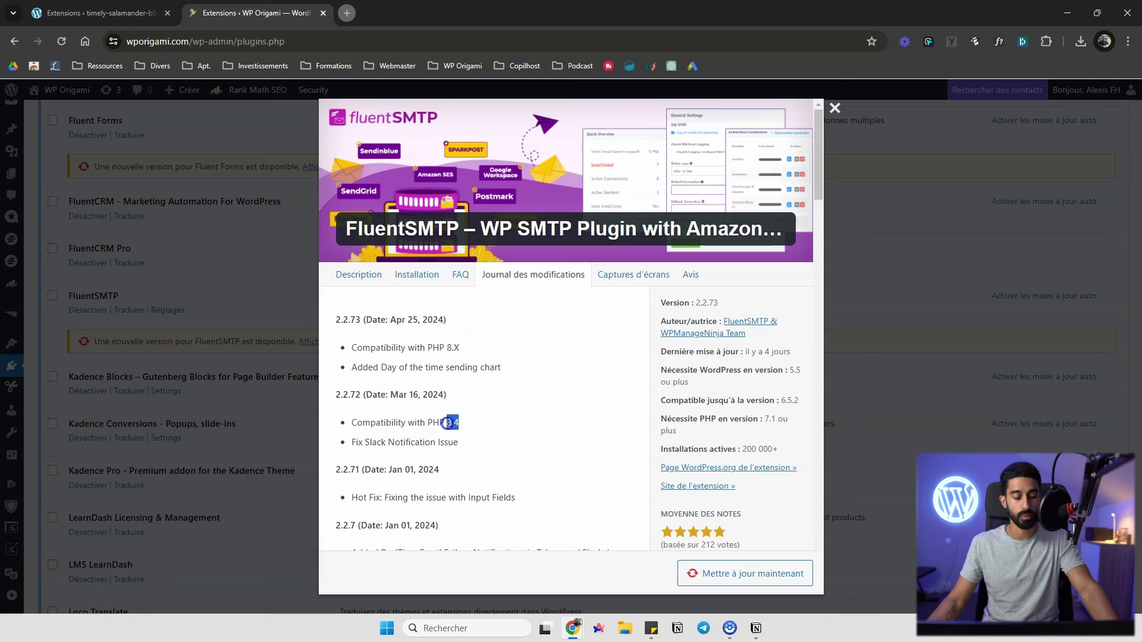
{"action": "left_click", "coordinate": [449, 422]}
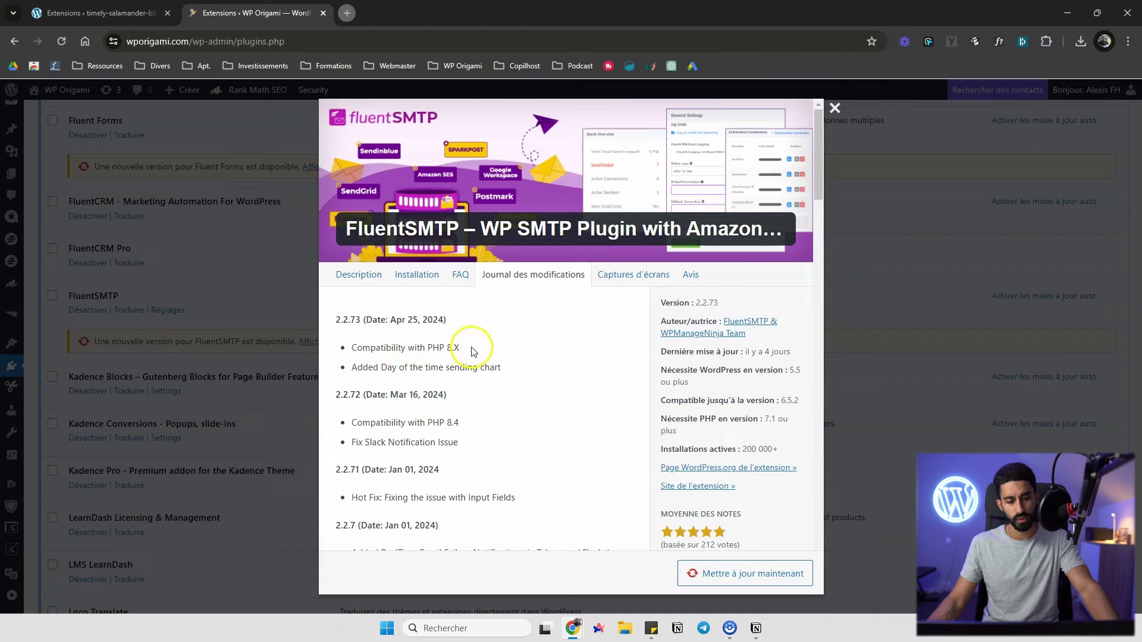
{"action": "left_click", "coordinate": [835, 107]}
Open the version 2.25.0 details of SureCart and examine its changelog down to the new features of version 2.24.0
{"action": "scroll", "coordinate": [619, 181], "scroll_direction": "down", "scroll_amount": 12}
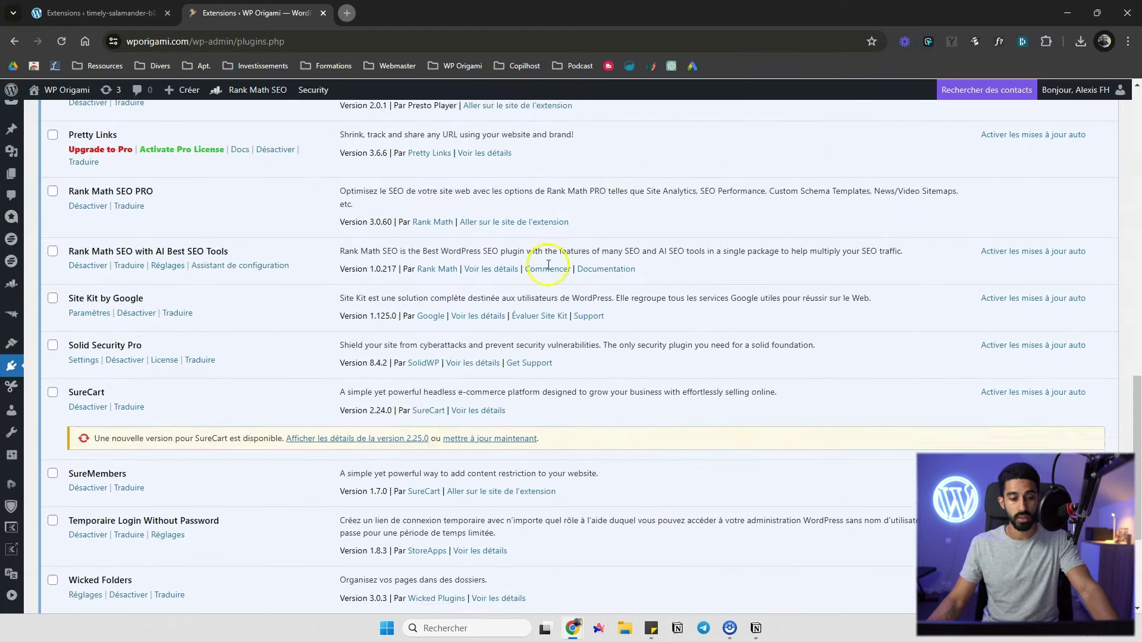
{"action": "scroll", "coordinate": [547, 265], "scroll_direction": "down", "scroll_amount": 2}
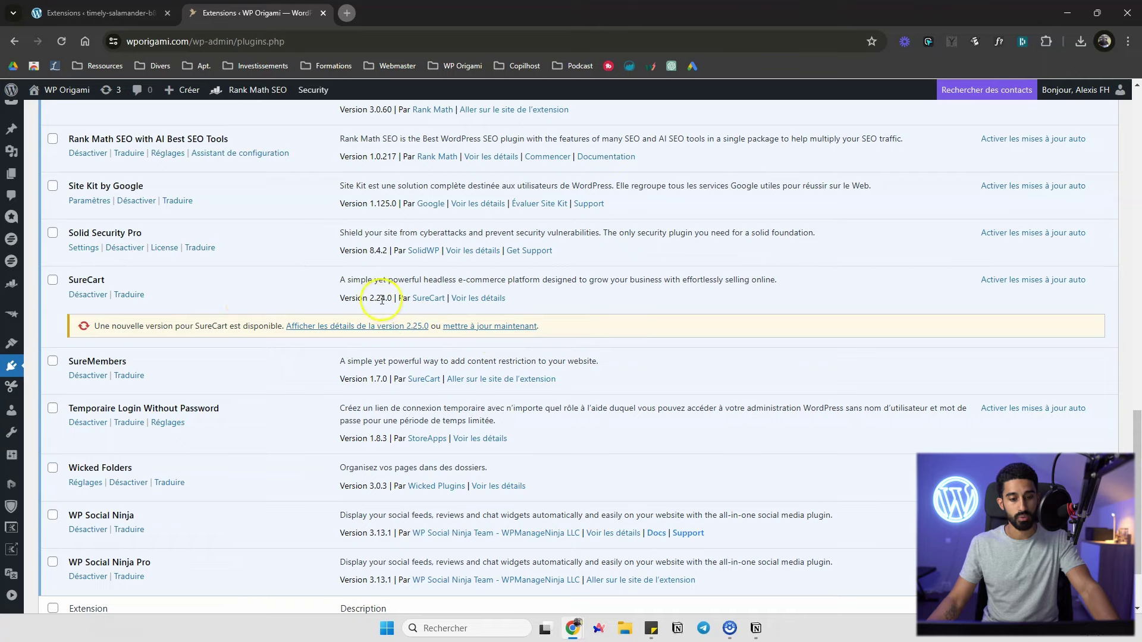
{"action": "left_click", "coordinate": [406, 327]}
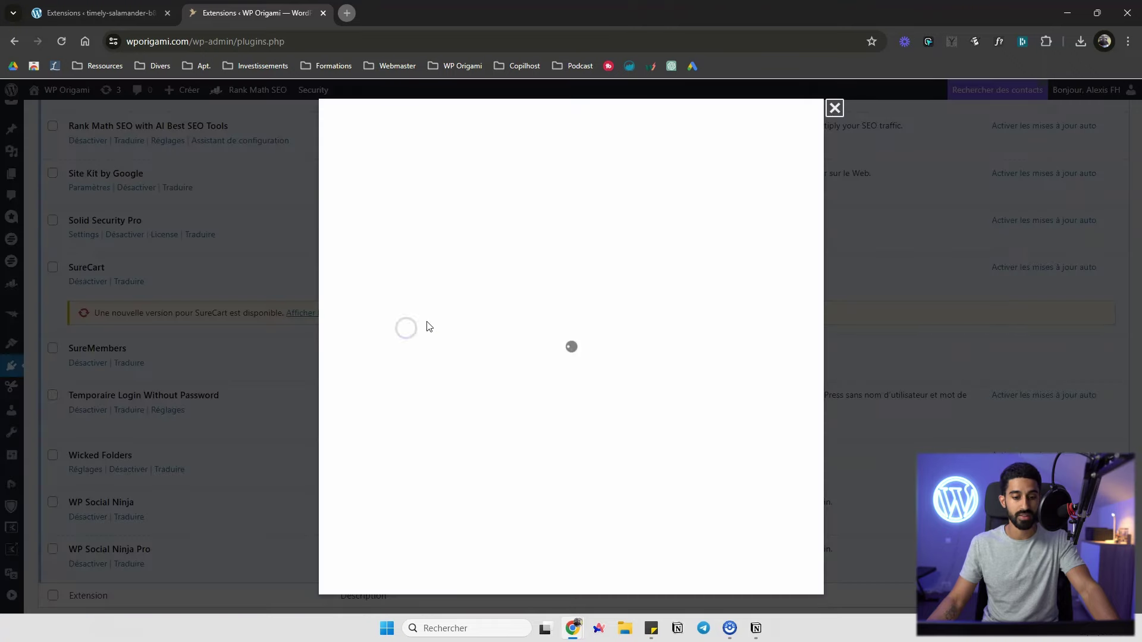
{"action": "scroll", "coordinate": [458, 312], "scroll_direction": "down", "scroll_amount": 3}
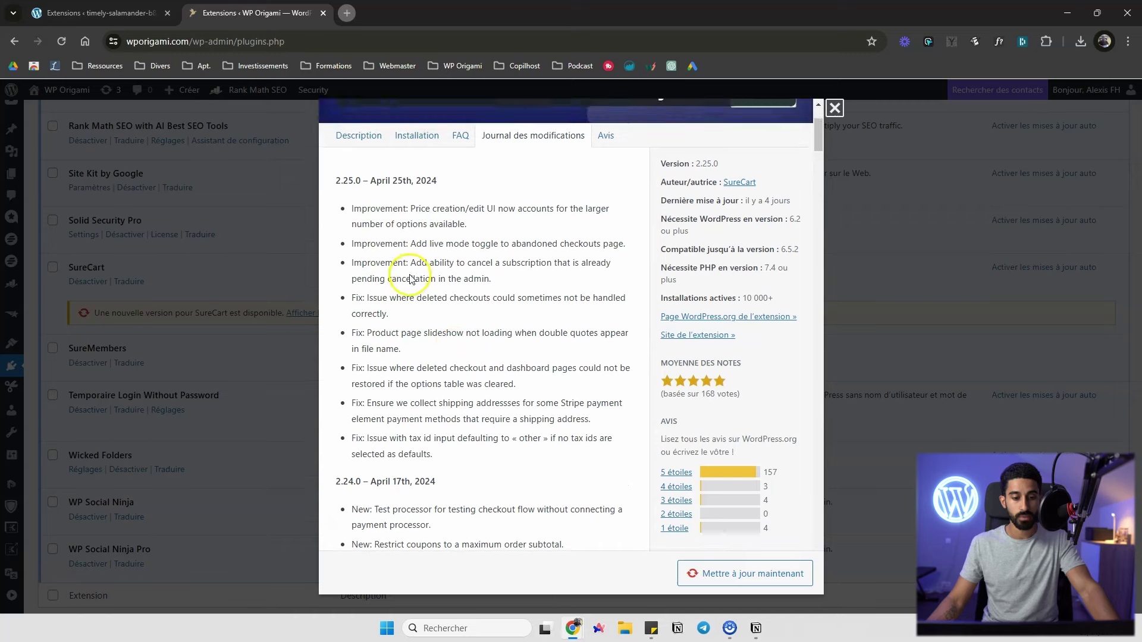
{"action": "scroll", "coordinate": [410, 278], "scroll_direction": "up", "scroll_amount": 1}
{"action": "scroll", "coordinate": [371, 214], "scroll_direction": "down", "scroll_amount": 2}
{"action": "scroll", "coordinate": [371, 214], "scroll_direction": "up", "scroll_amount": 2}
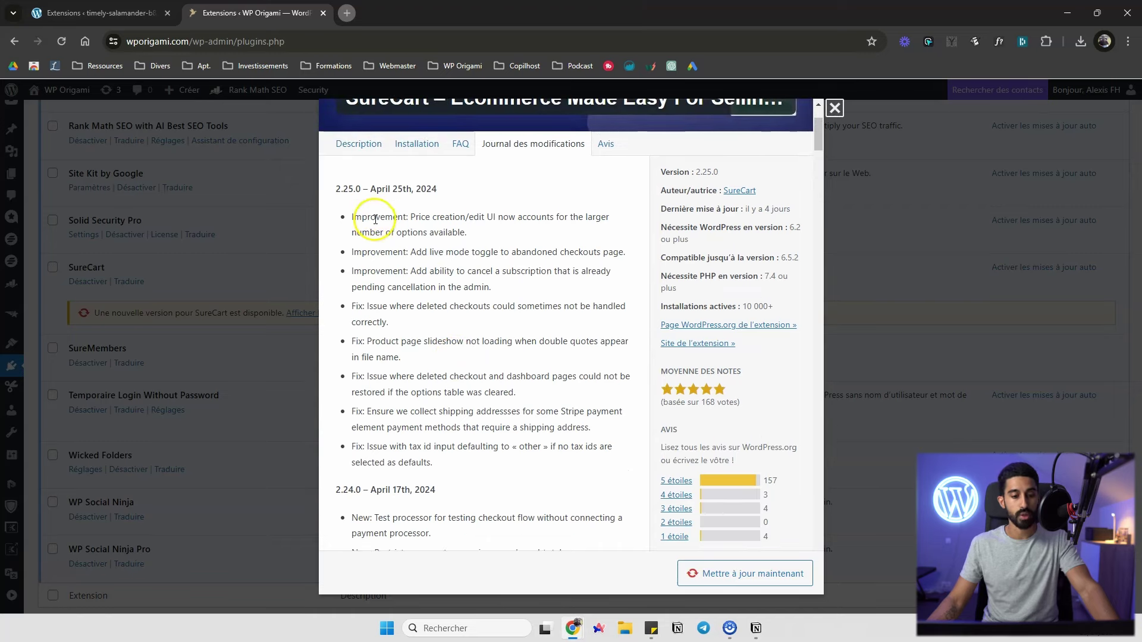
{"action": "scroll", "coordinate": [375, 219], "scroll_direction": "down", "scroll_amount": 5}
{"action": "left_click_drag", "start_coordinate": [374, 191], "coordinate": [357, 189]}
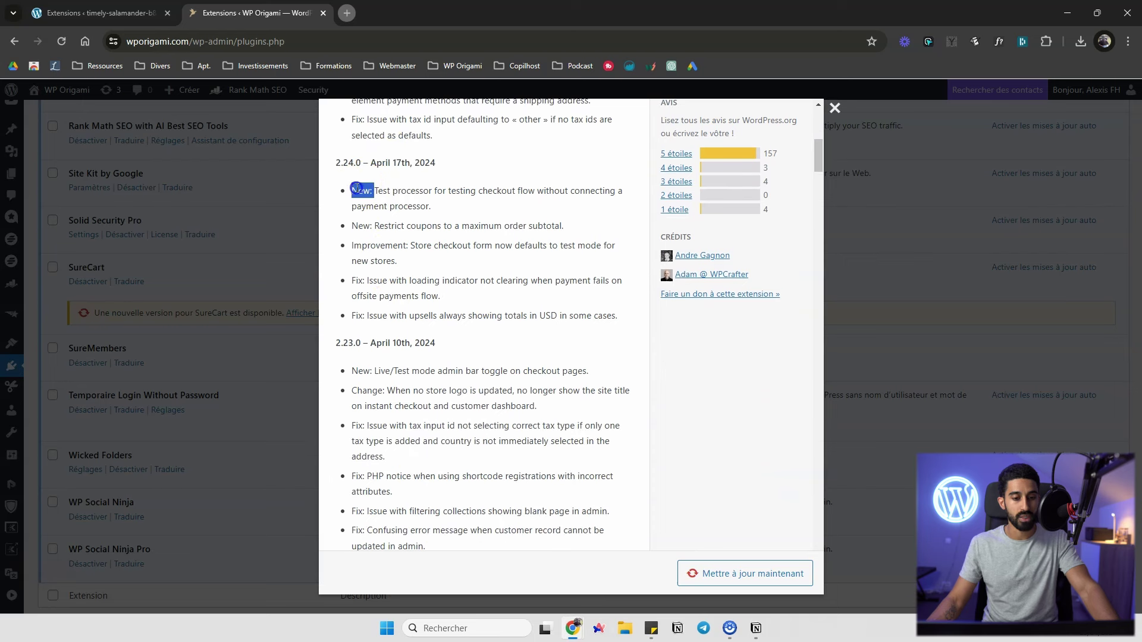
{"action": "left_click", "coordinate": [428, 192]}
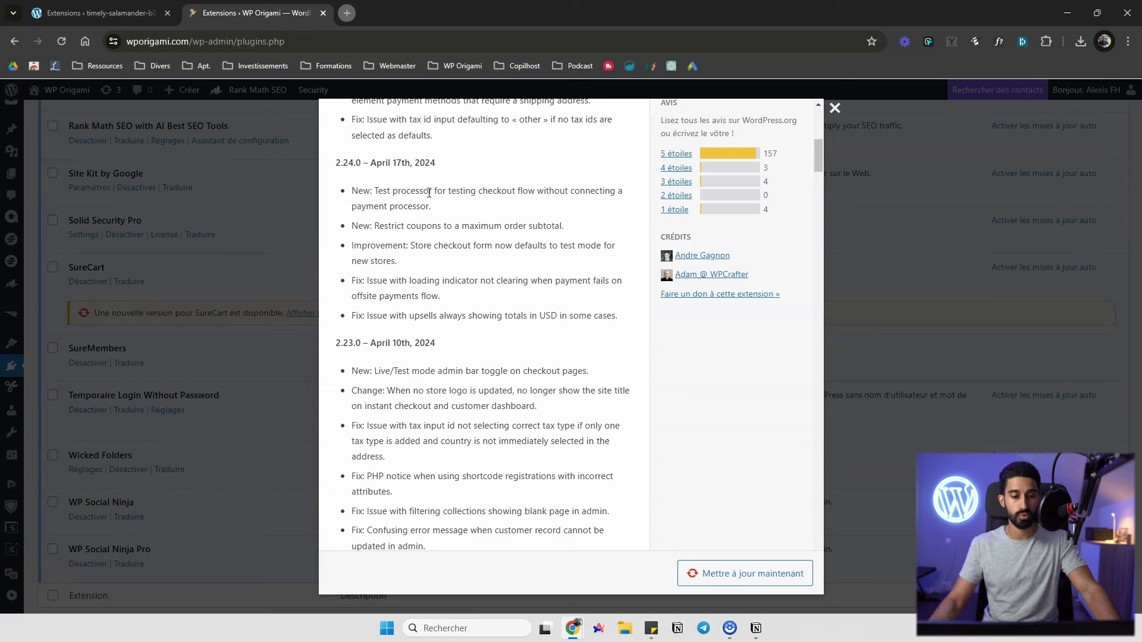
Review the improvements and fixes listed for SureCart 2.25.0 in the changelog and close the details
{"action": "scroll", "coordinate": [428, 192], "scroll_direction": "up", "scroll_amount": 2}
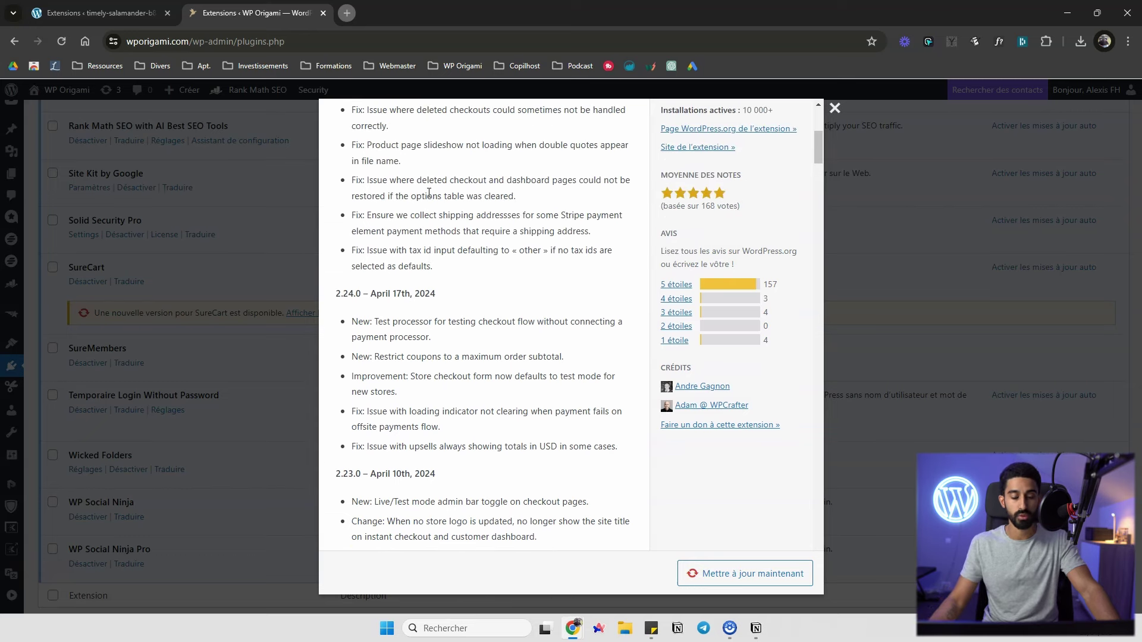
{"action": "scroll", "coordinate": [428, 193], "scroll_direction": "up", "scroll_amount": 4}
{"action": "left_click_drag", "start_coordinate": [354, 282], "coordinate": [411, 281]}
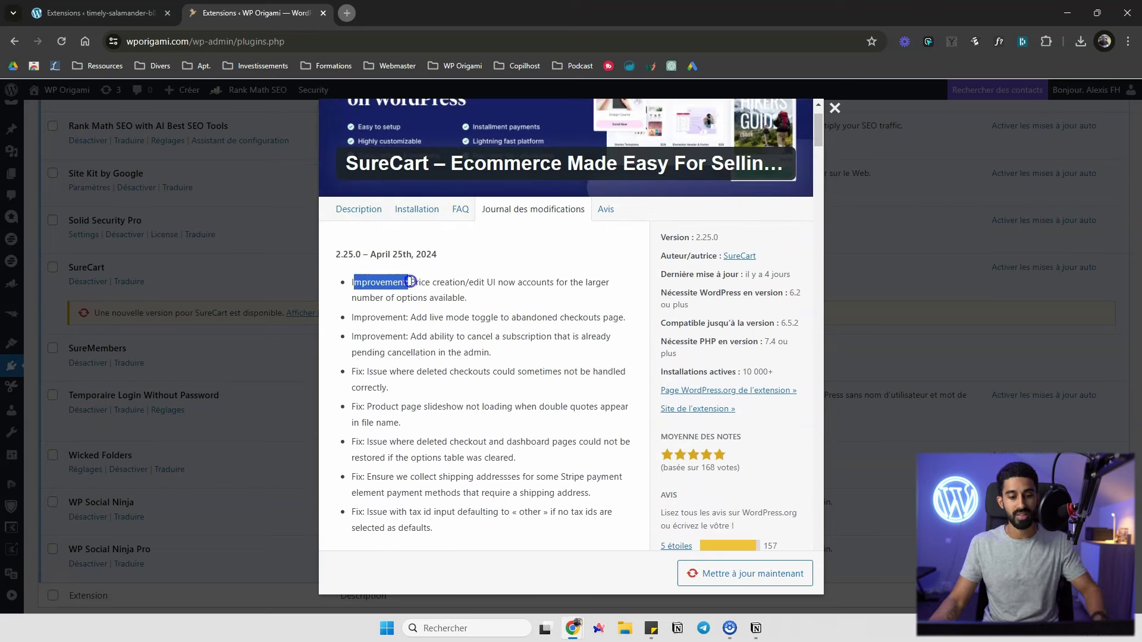
{"action": "left_click", "coordinate": [361, 407]}
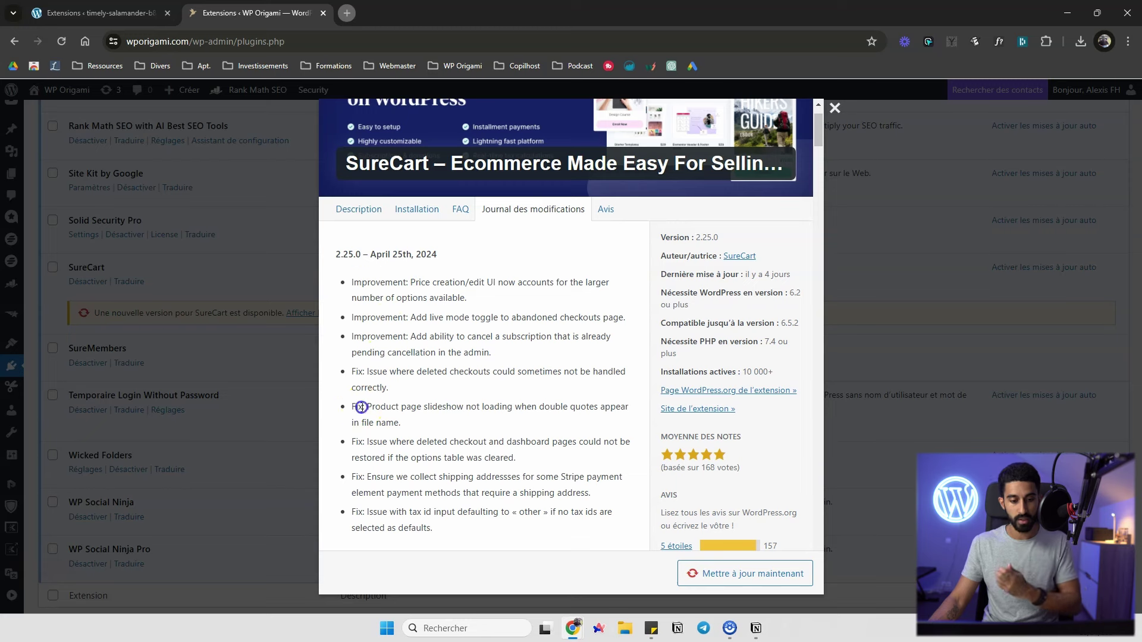
{"action": "left_click", "coordinate": [430, 311]}
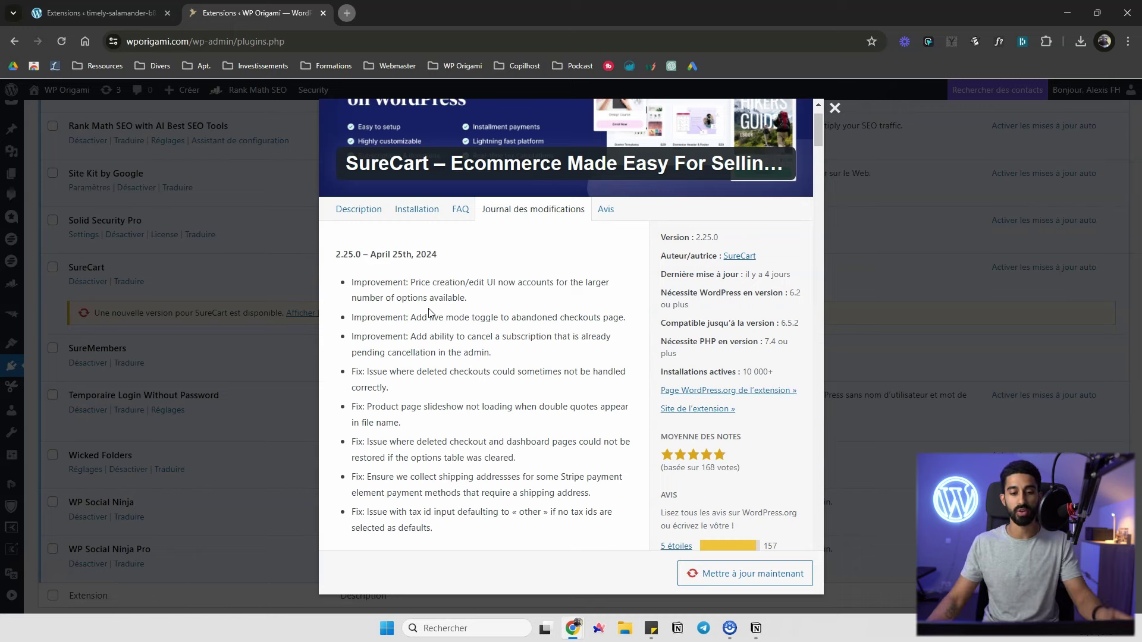
{"action": "scroll", "coordinate": [429, 311], "scroll_direction": "down", "scroll_amount": 2}
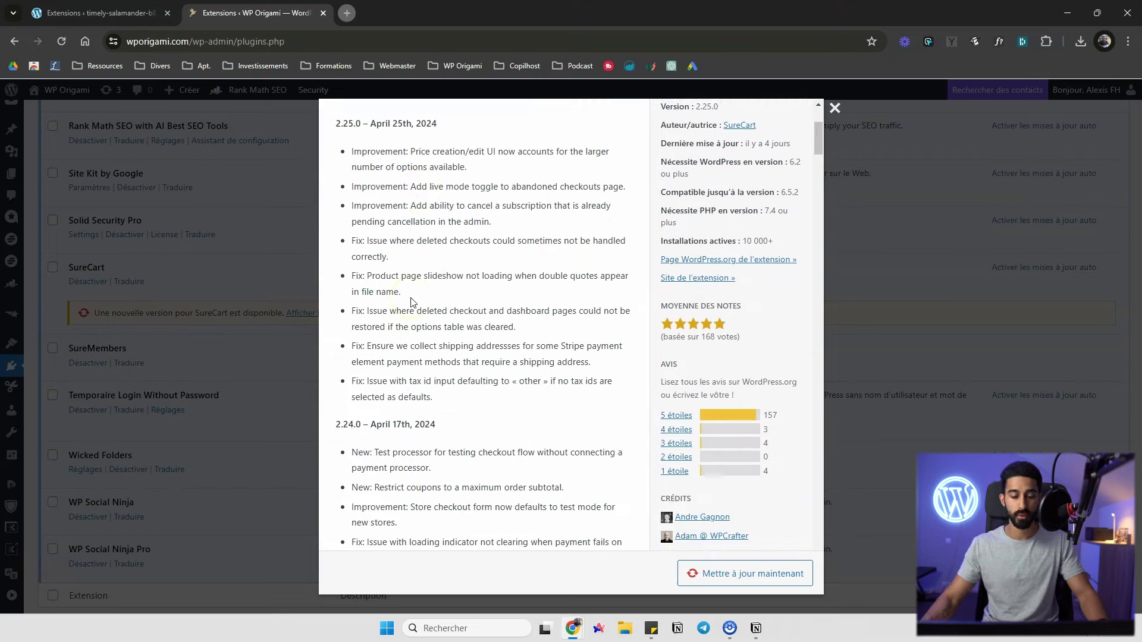
{"action": "left_click", "coordinate": [835, 108]}
View the BBQ Firewall extension's details, read its description and changelog, and close the details
{"action": "scroll", "coordinate": [526, 223], "scroll_direction": "up", "scroll_amount": 2}
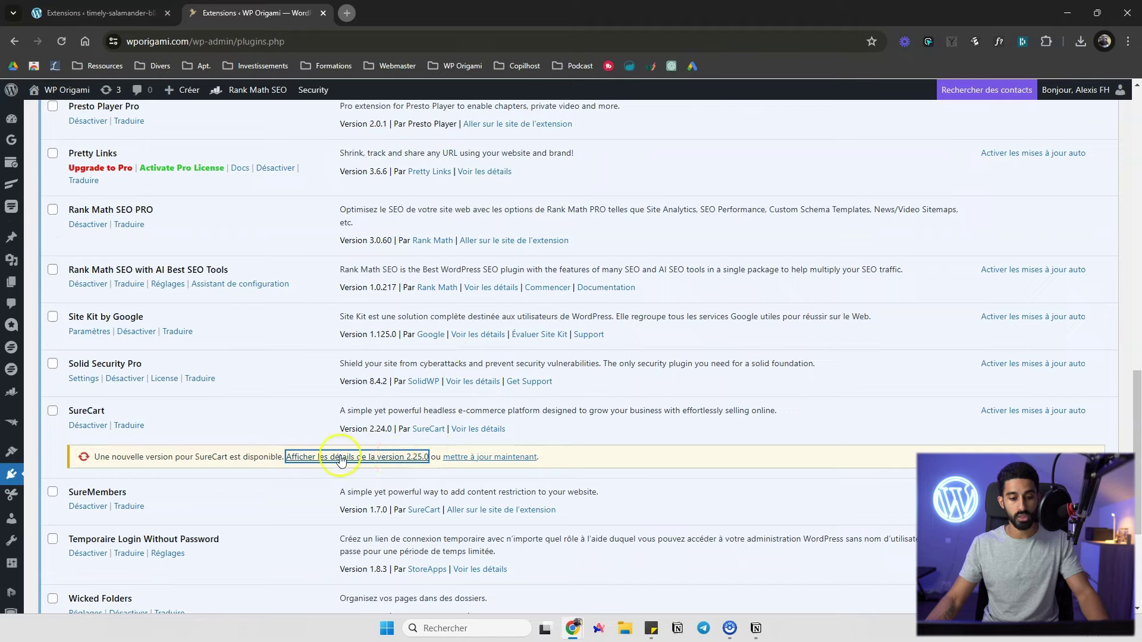
{"action": "scroll", "coordinate": [456, 415], "scroll_direction": "up", "scroll_amount": 1}
{"action": "scroll", "coordinate": [456, 414], "scroll_direction": "up", "scroll_amount": 5}
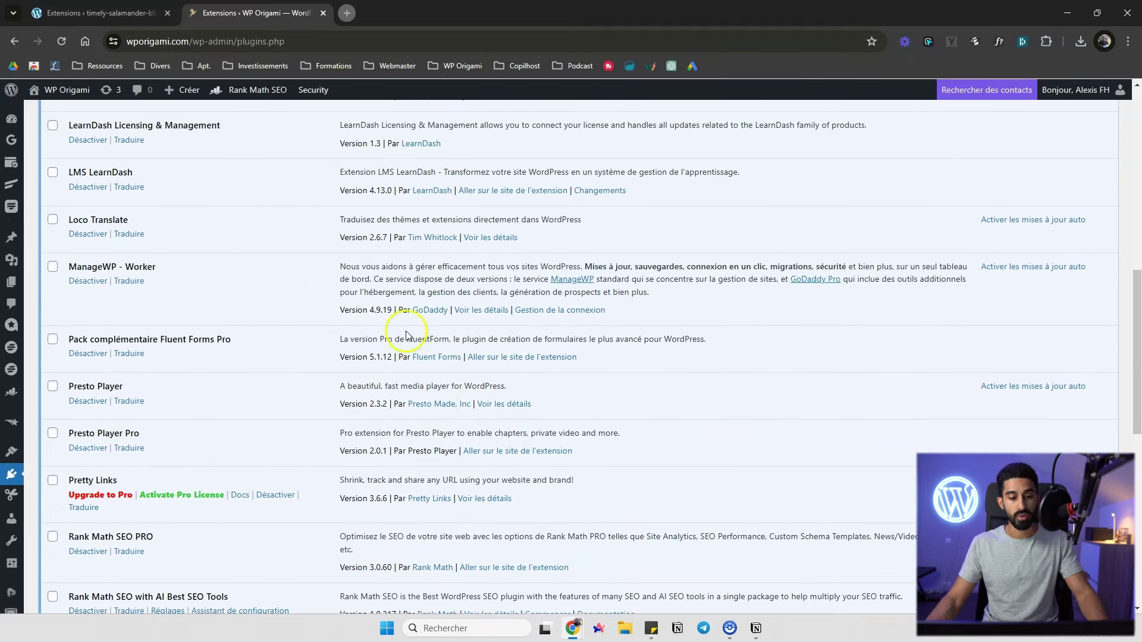
{"action": "scroll", "coordinate": [408, 332], "scroll_direction": "up", "scroll_amount": 10}
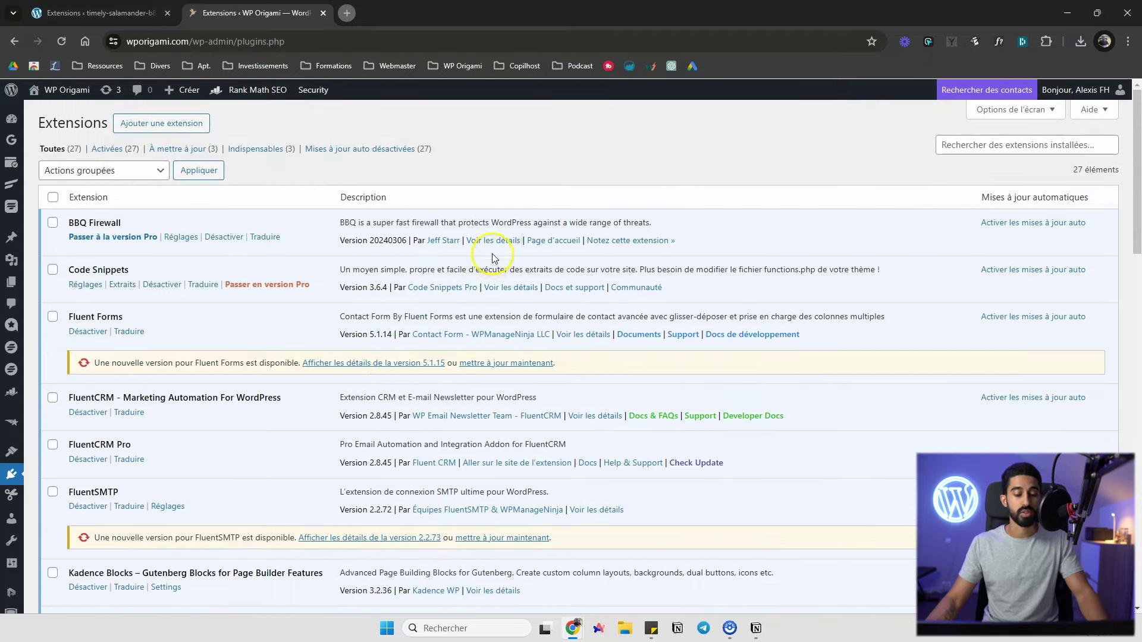
{"action": "left_click", "coordinate": [504, 245]}
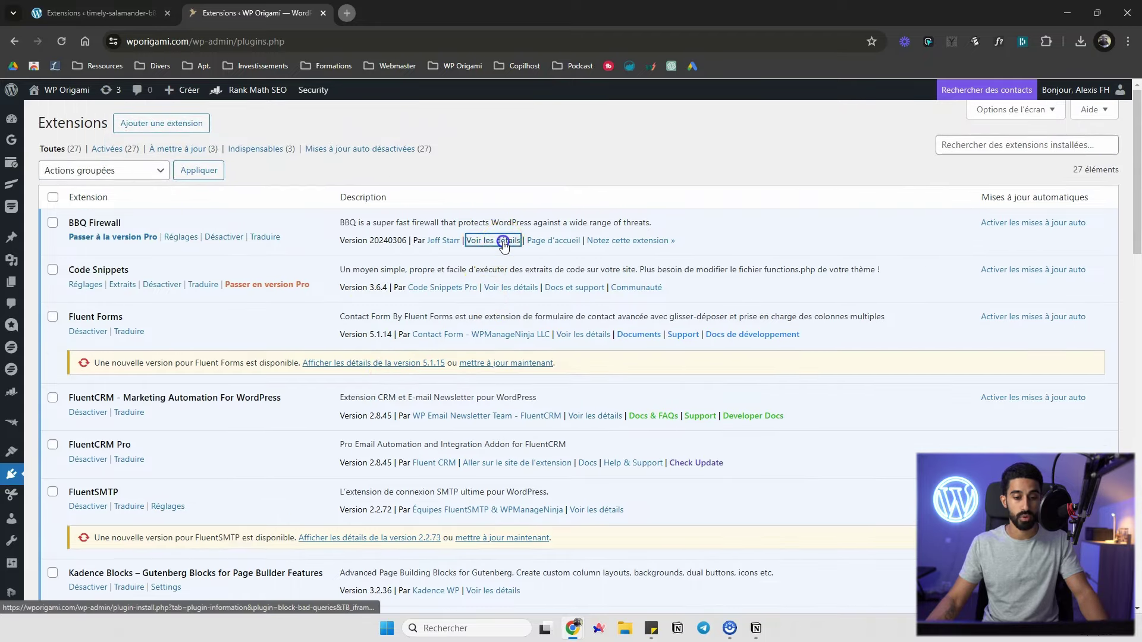
{"action": "scroll", "coordinate": [498, 335], "scroll_direction": "down", "scroll_amount": 5}
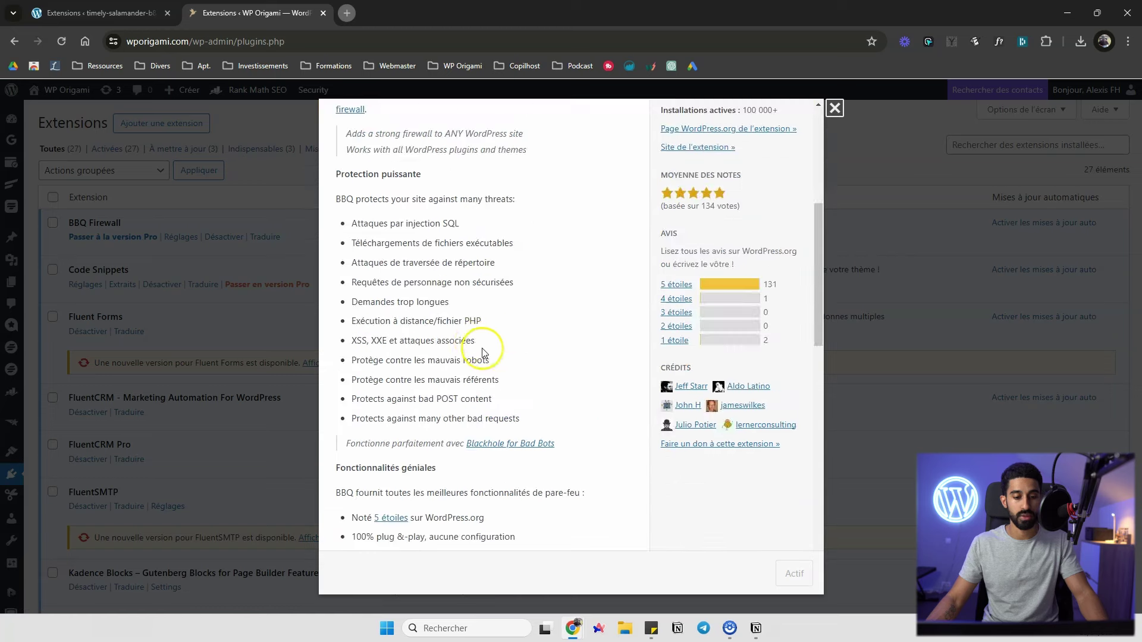
{"action": "scroll", "coordinate": [443, 223], "scroll_direction": "up", "scroll_amount": 6}
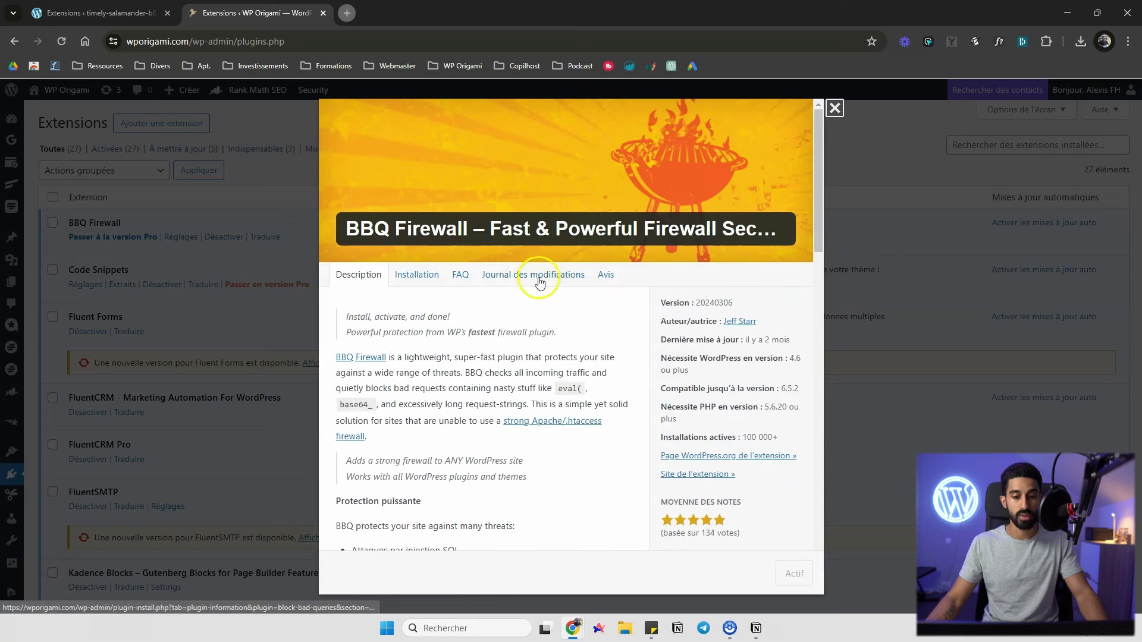
{"action": "left_click", "coordinate": [543, 282]}
{"action": "left_click", "coordinate": [458, 304]}
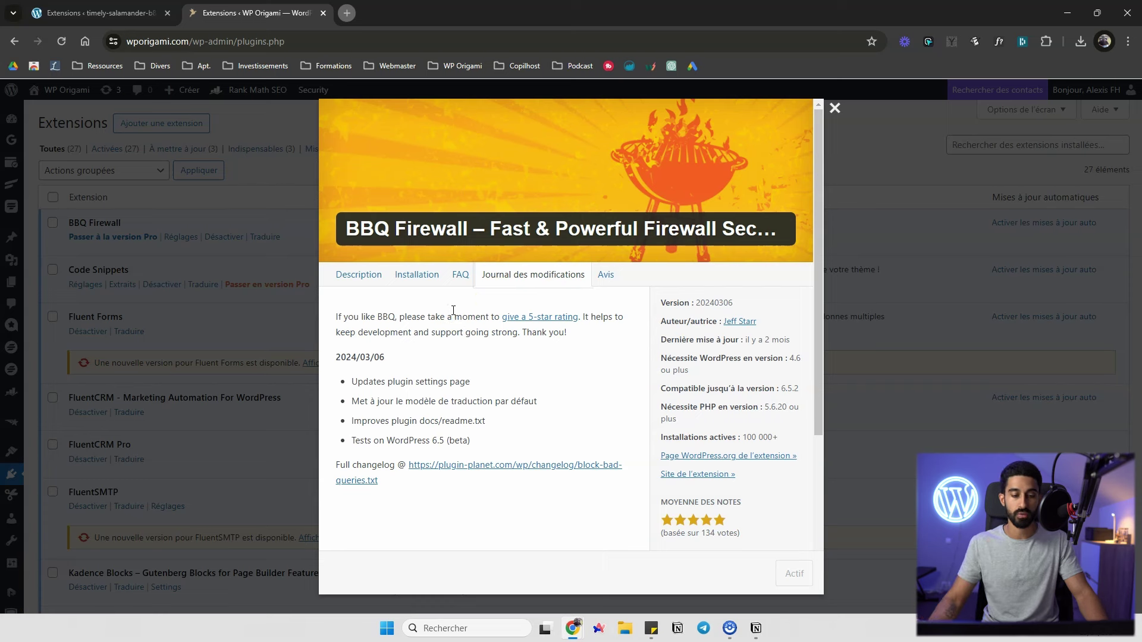
{"action": "scroll", "coordinate": [420, 337], "scroll_direction": "down", "scroll_amount": 2}
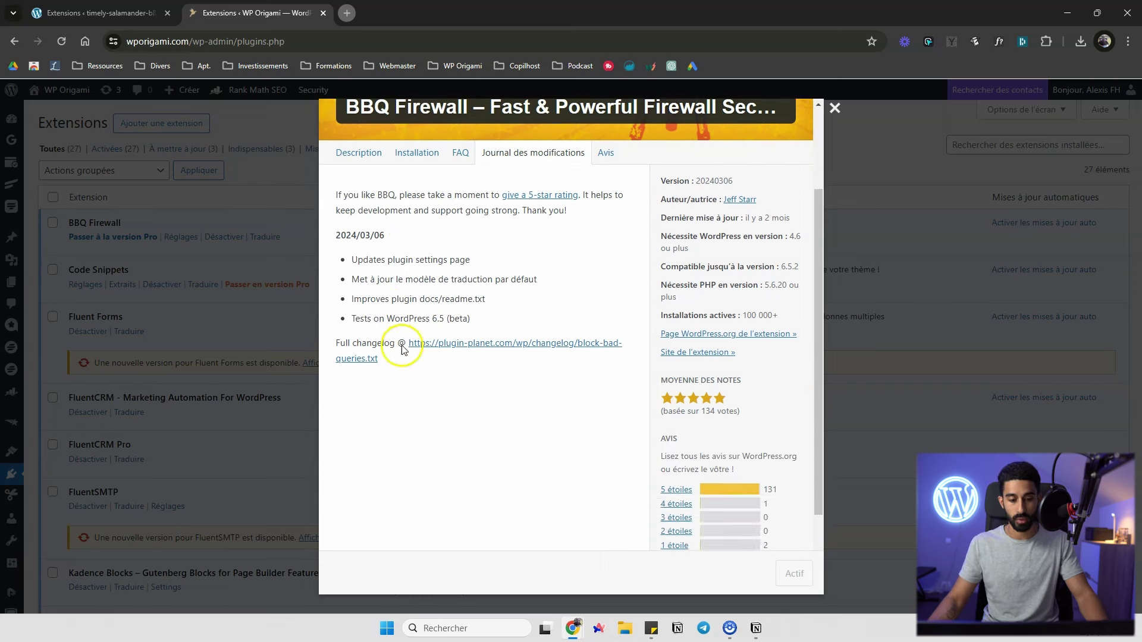
{"action": "scroll", "coordinate": [404, 321], "scroll_direction": "up", "scroll_amount": 1}
{"action": "left_click", "coordinate": [834, 108]}
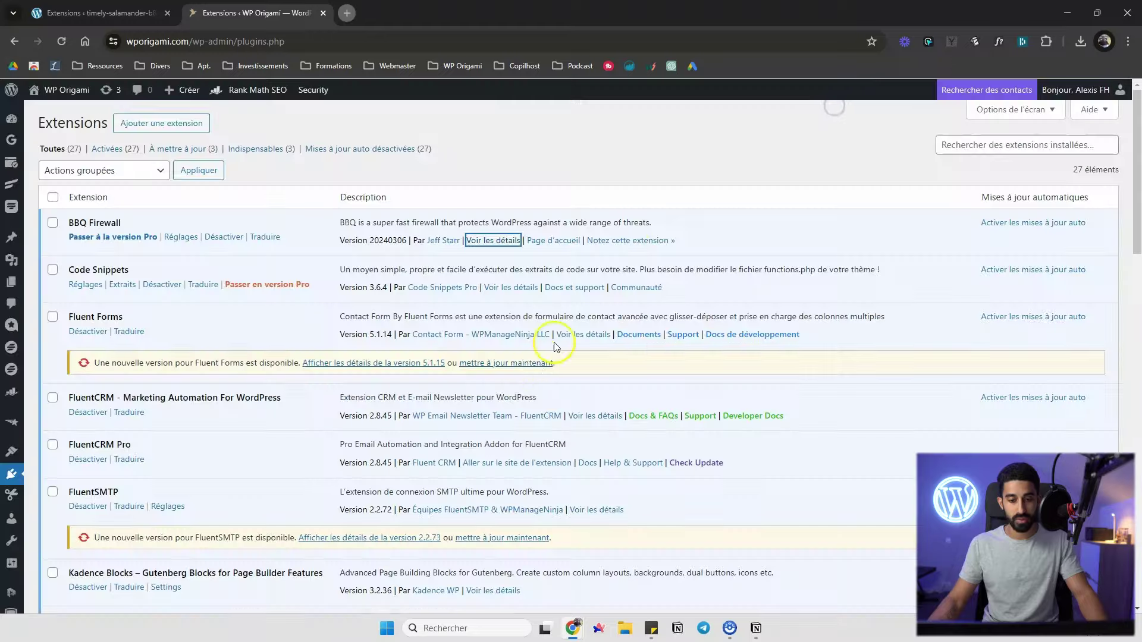
View the details of FluentCRM - Marketing Automation For WordPress, read the 2.8.45 changelog entries, and close the details
{"action": "left_click", "coordinate": [587, 419]}
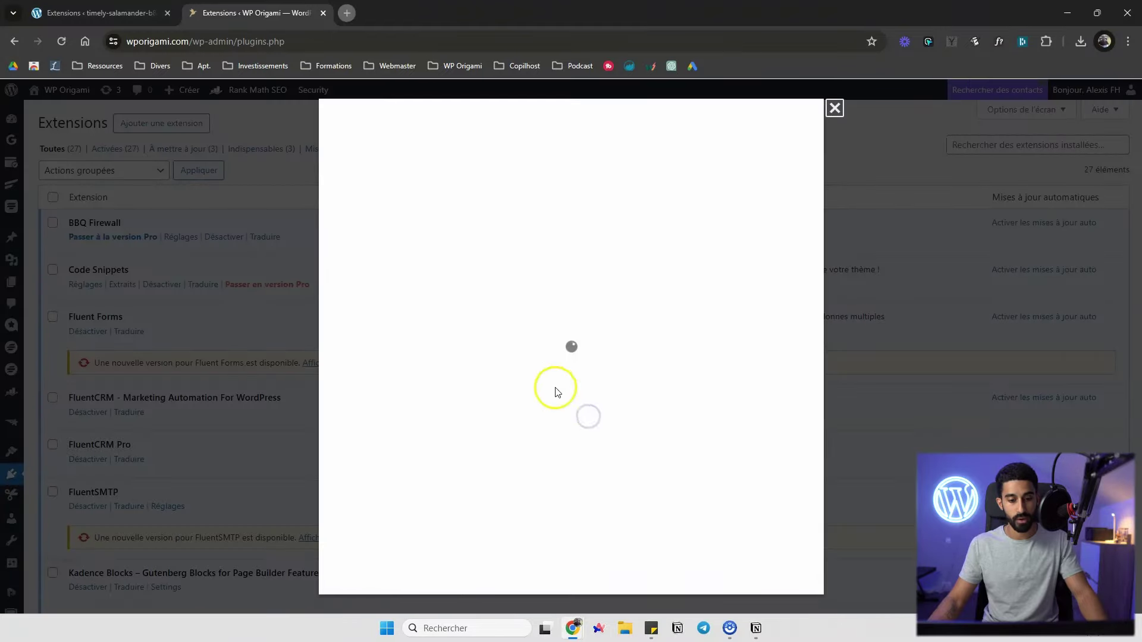
{"action": "scroll", "coordinate": [474, 365], "scroll_direction": "down", "scroll_amount": 3}
{"action": "scroll", "coordinate": [473, 366], "scroll_direction": "down", "scroll_amount": 2}
{"action": "scroll", "coordinate": [470, 354], "scroll_direction": "up", "scroll_amount": 4}
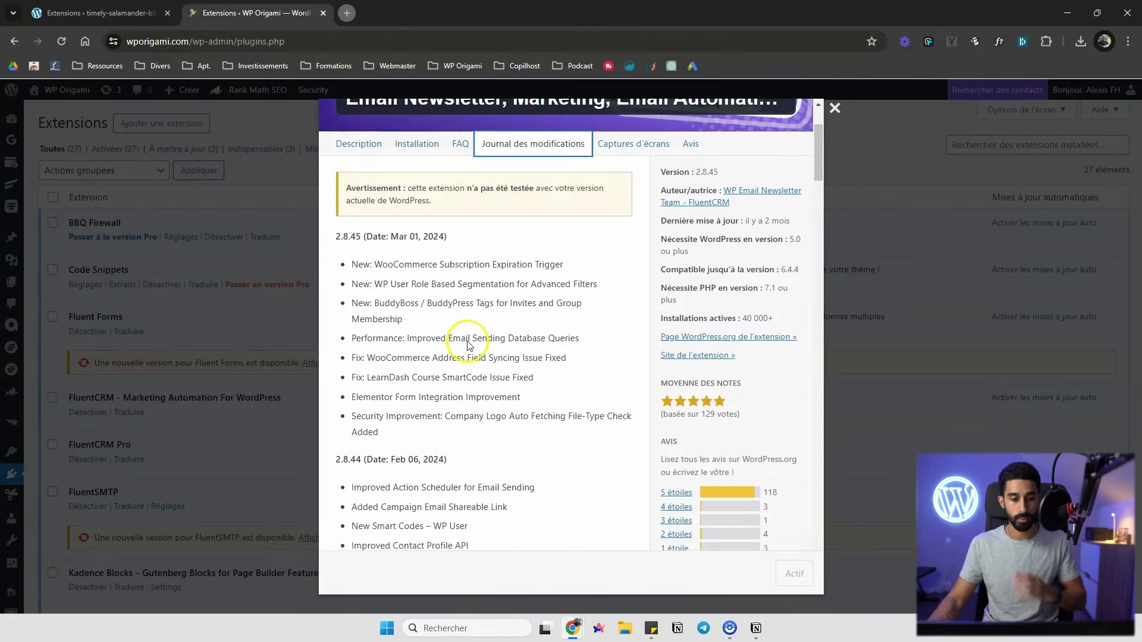
{"action": "scroll", "coordinate": [439, 305], "scroll_direction": "up", "scroll_amount": 2}
{"action": "scroll", "coordinate": [408, 263], "scroll_direction": "down", "scroll_amount": 2}
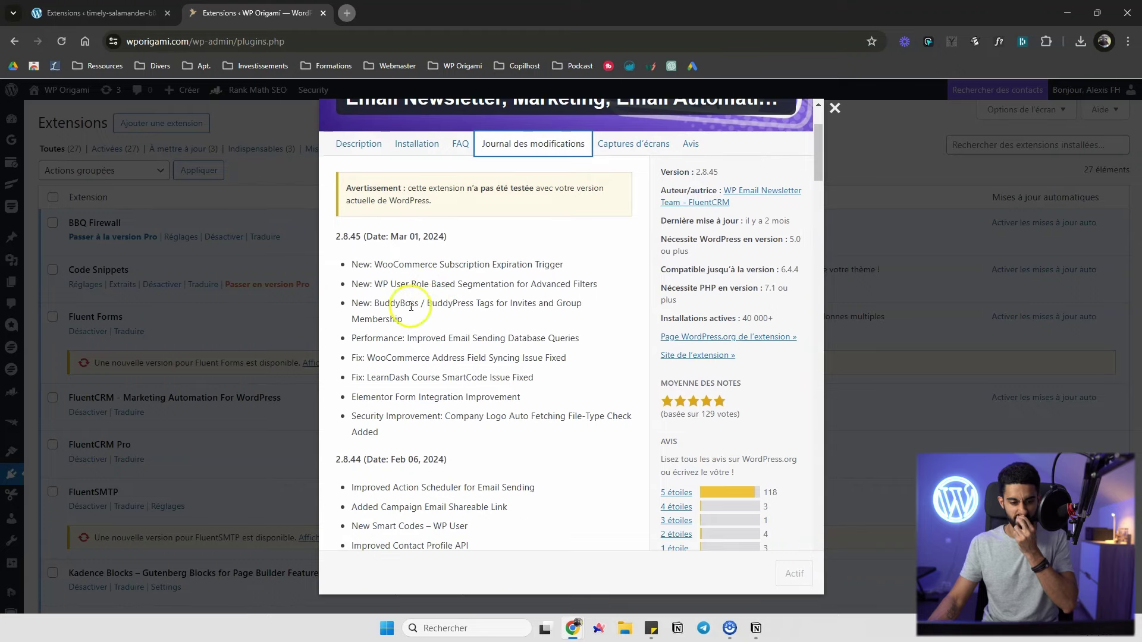
{"action": "left_click_drag", "start_coordinate": [372, 263], "coordinate": [364, 262]}
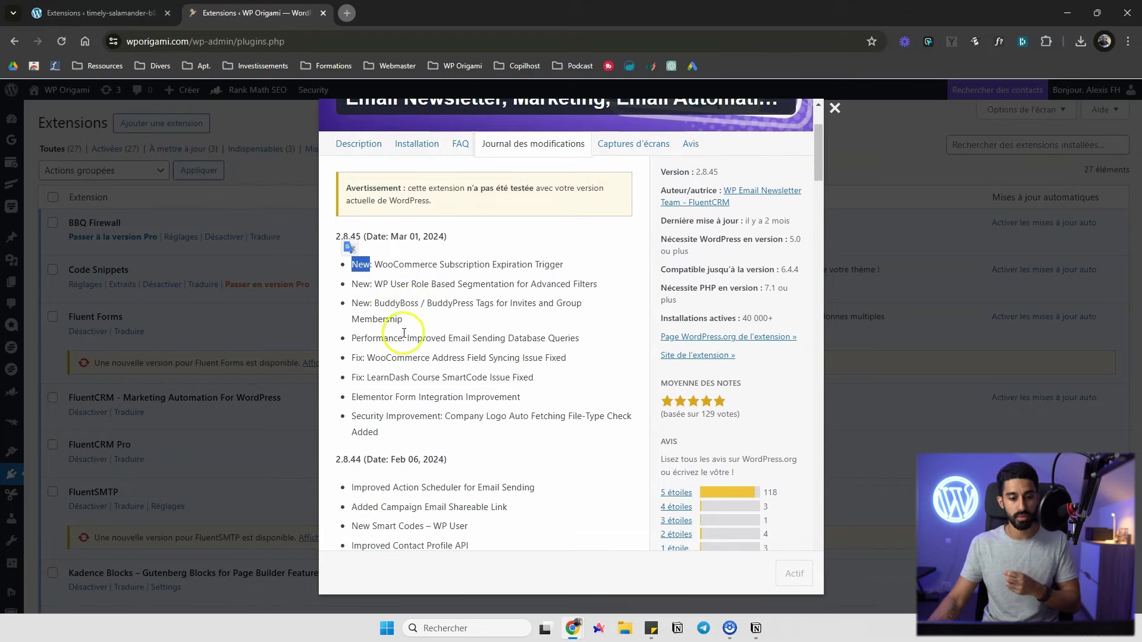
{"action": "left_click_drag", "start_coordinate": [405, 338], "coordinate": [356, 335]}
{"action": "left_click", "coordinate": [357, 356]}
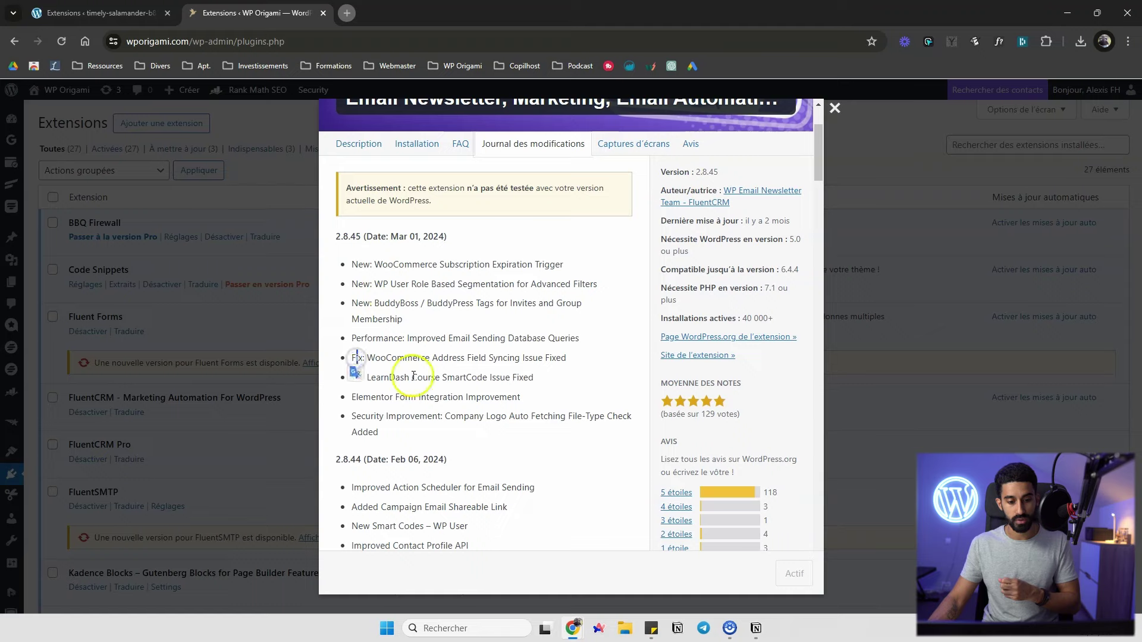
{"action": "scroll", "coordinate": [727, 180], "scroll_direction": "up", "scroll_amount": 1}
{"action": "scroll", "coordinate": [727, 180], "scroll_direction": "up", "scroll_amount": 2}
{"action": "left_click", "coordinate": [835, 109]}
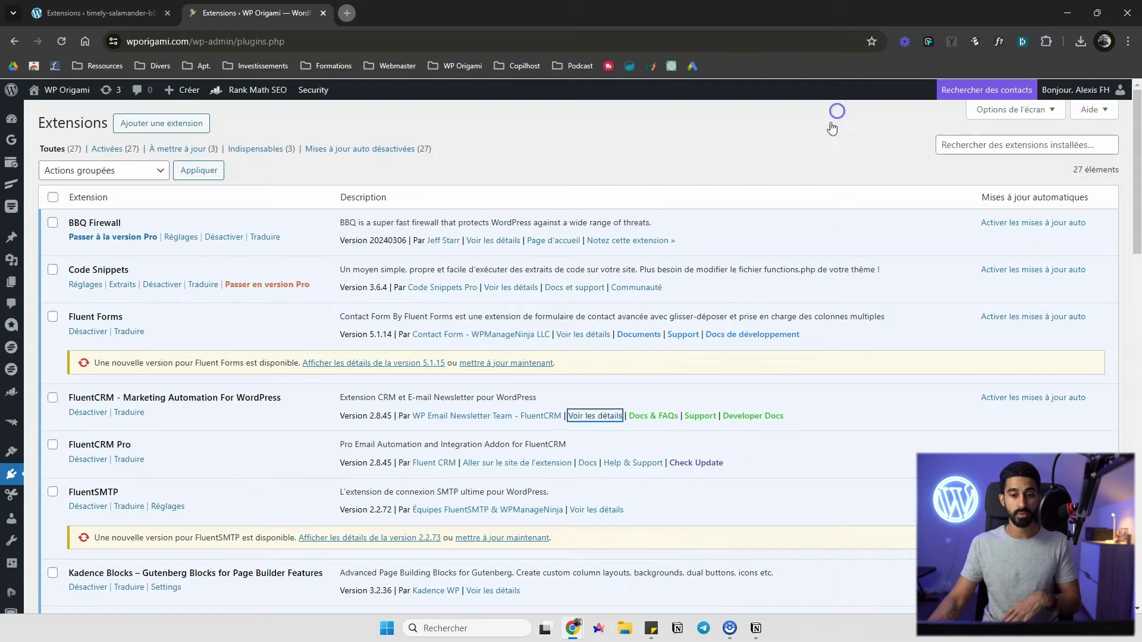